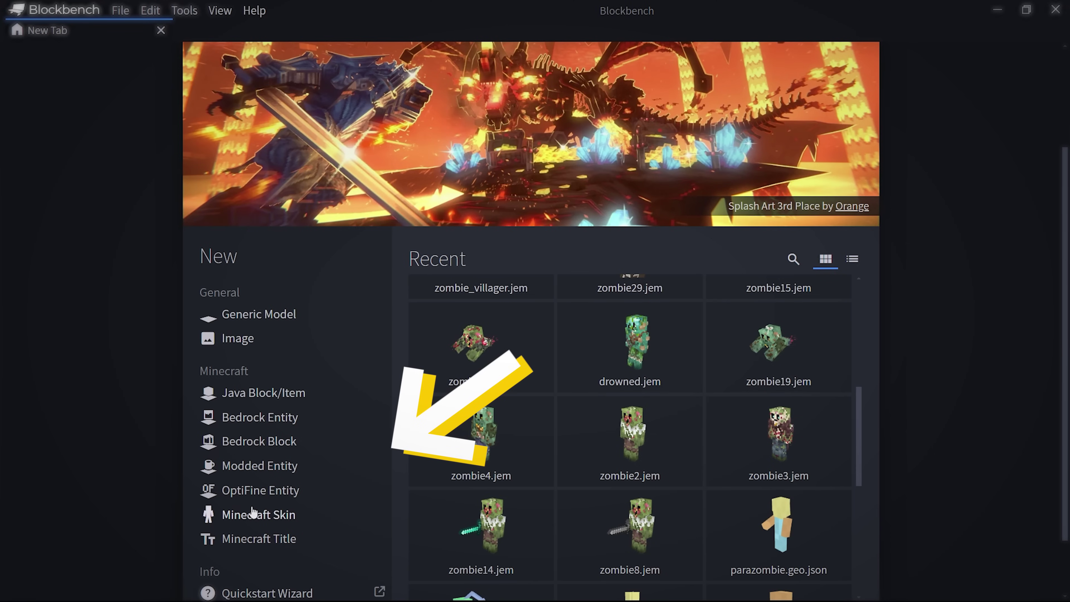
Create a Player - Slim Minecraft skin project with the skin image loaded and Layer Texture enabled.
click(248, 510)
click(505, 574)
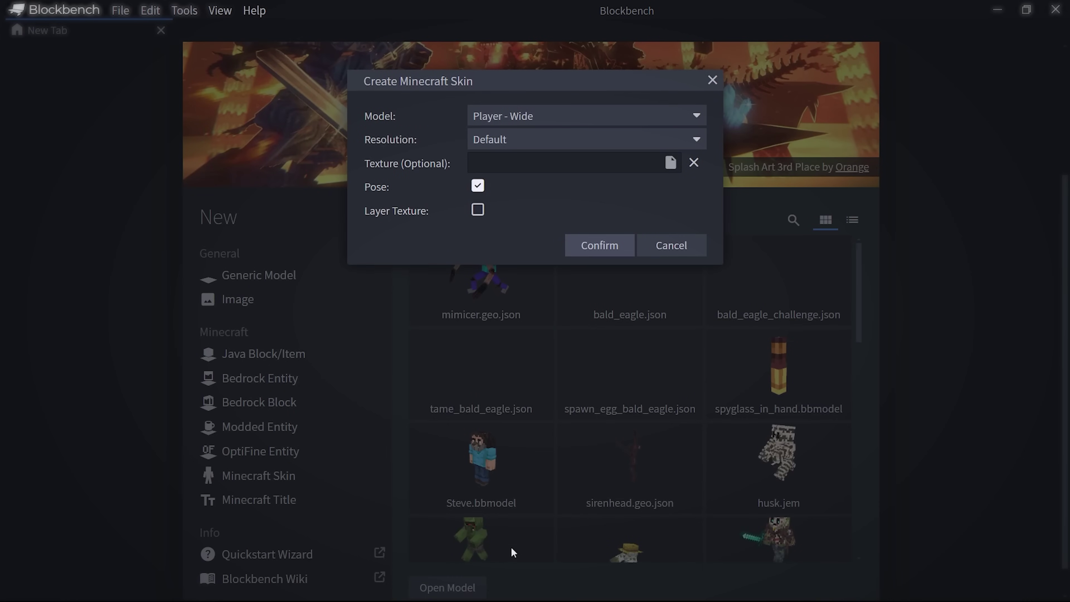
click(529, 162)
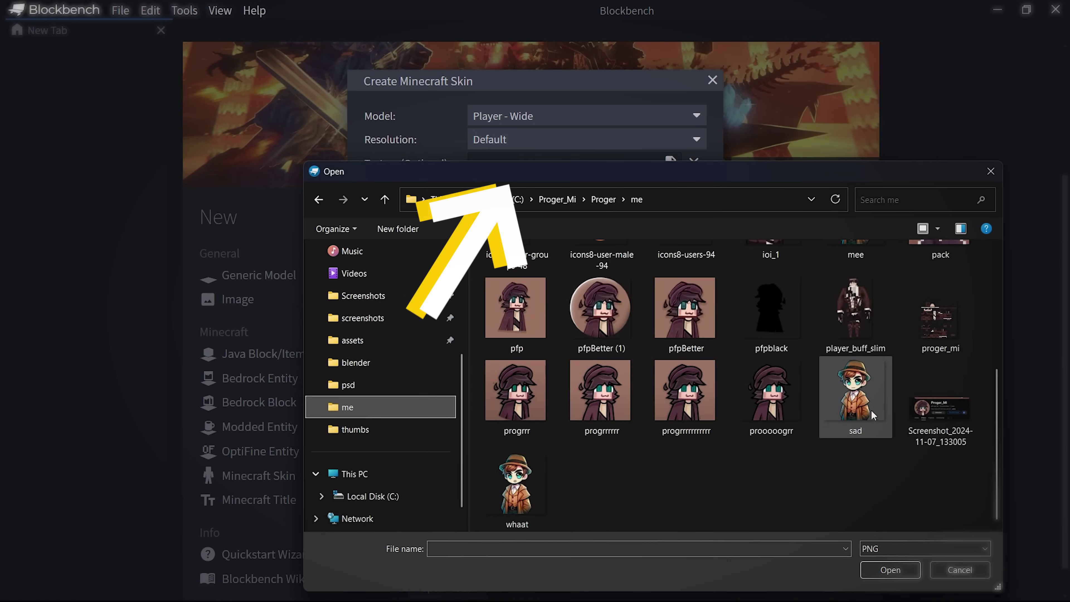
double_click(848, 386)
click(558, 120)
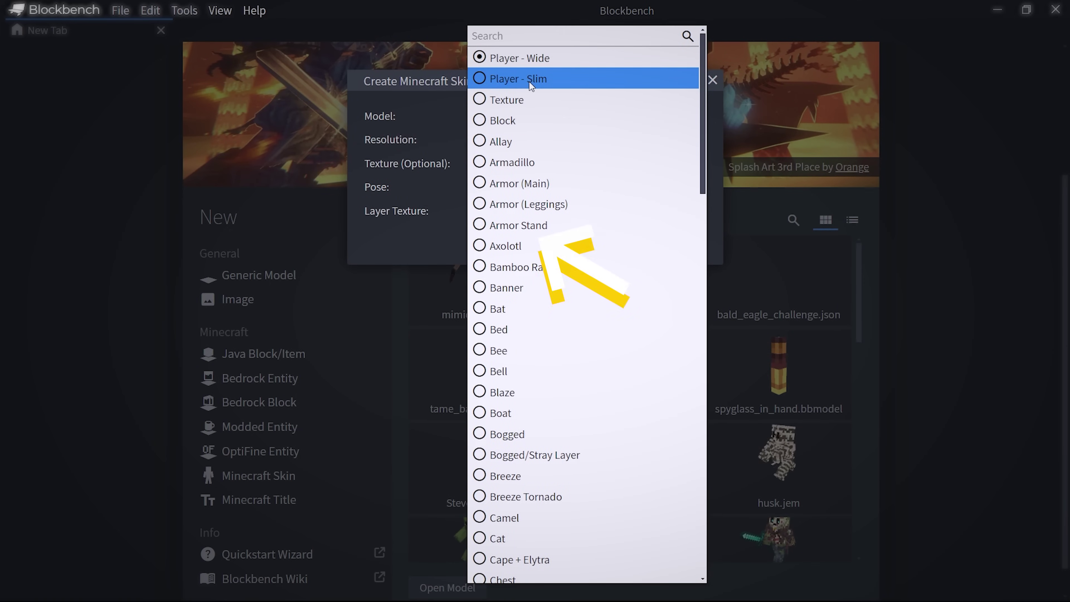
click(530, 81)
click(478, 210)
click(478, 233)
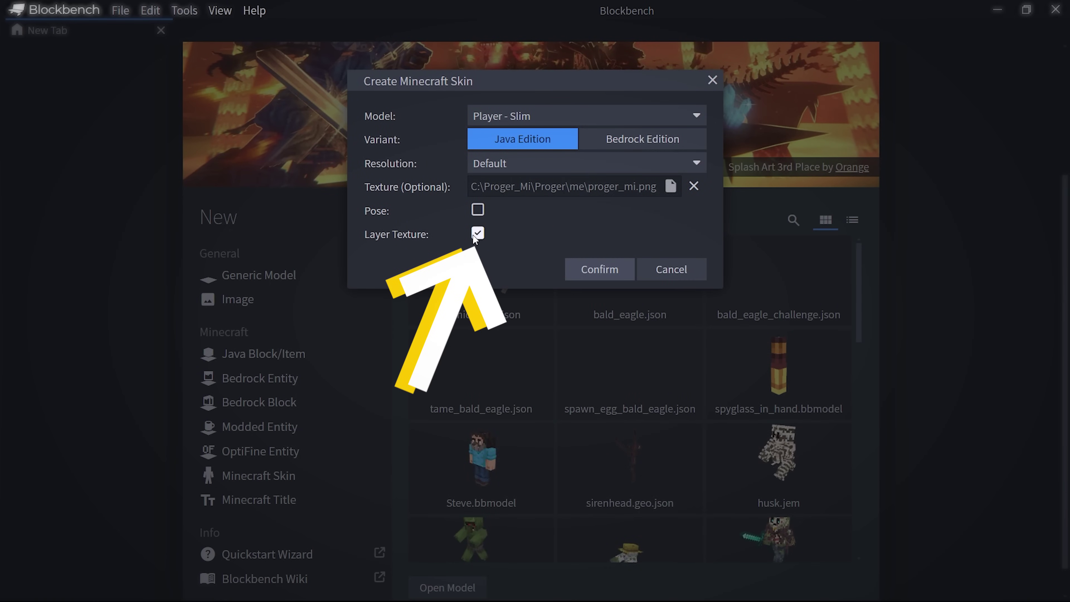
click(600, 269)
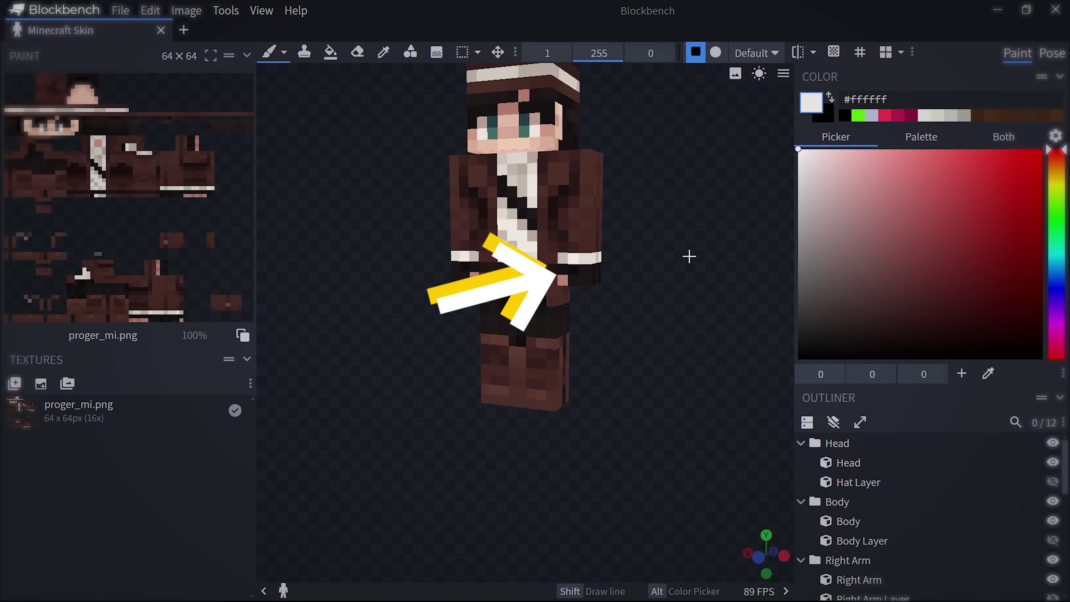
Show the hat and clothing layers and export the model as TESTING.gltf.
click(833, 422)
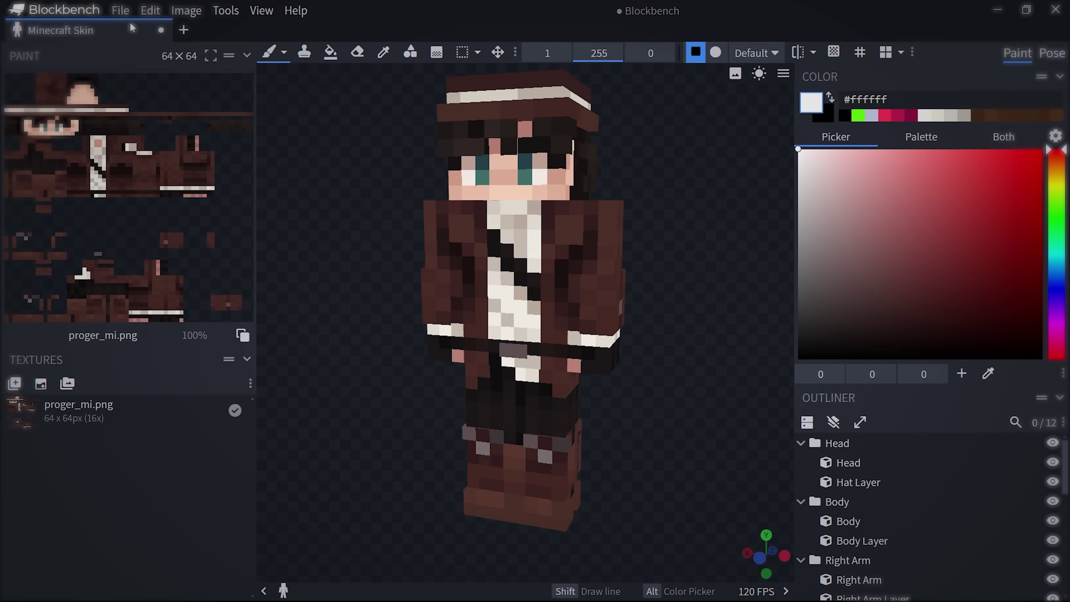
click(120, 10)
mouse_move(158, 243)
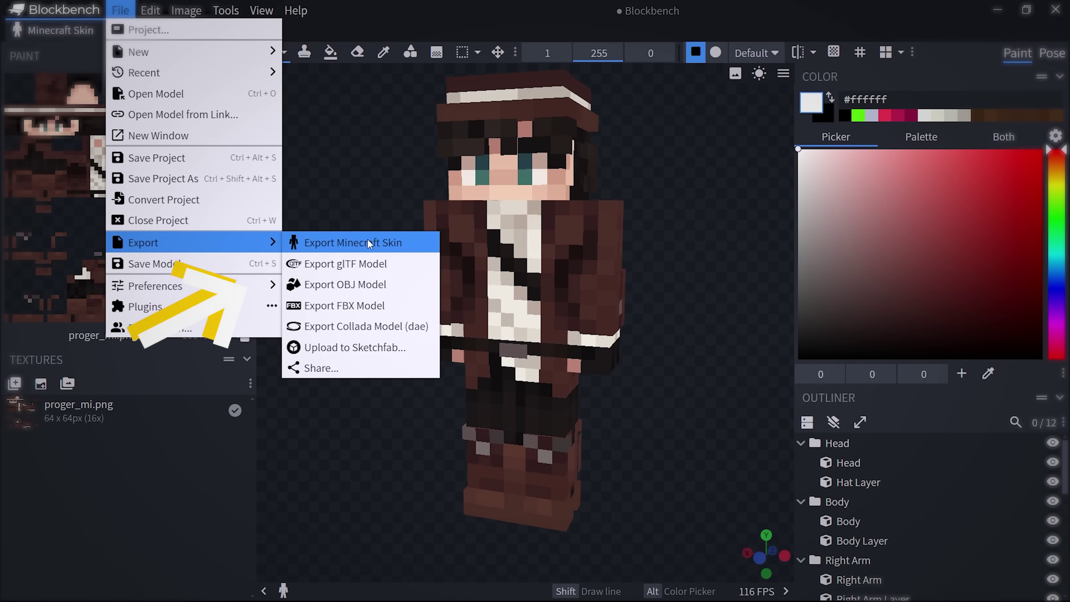
click(347, 265)
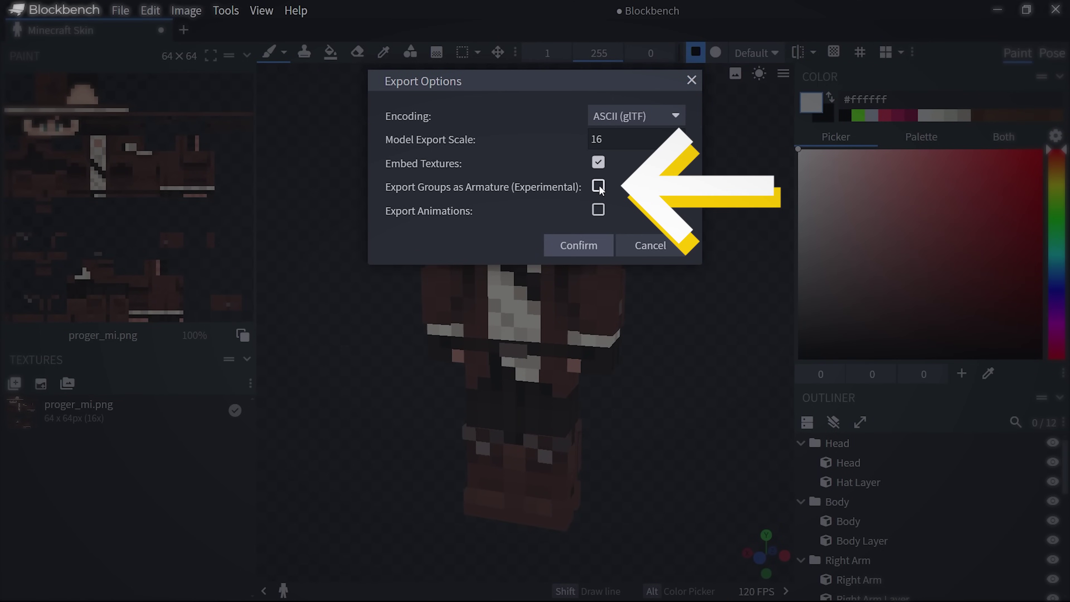
click(587, 246)
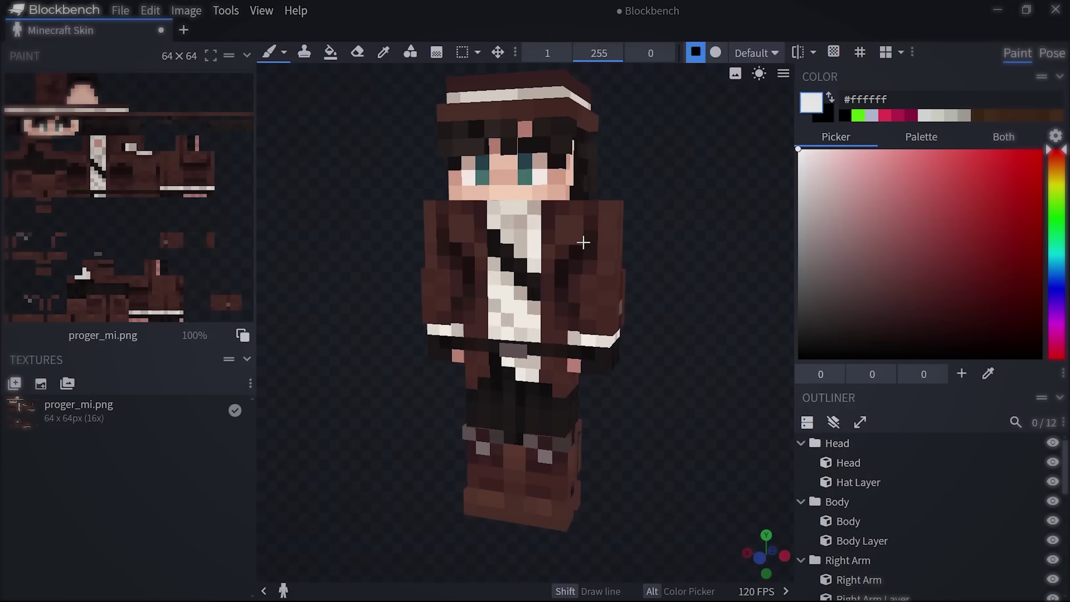
text(TESTING)
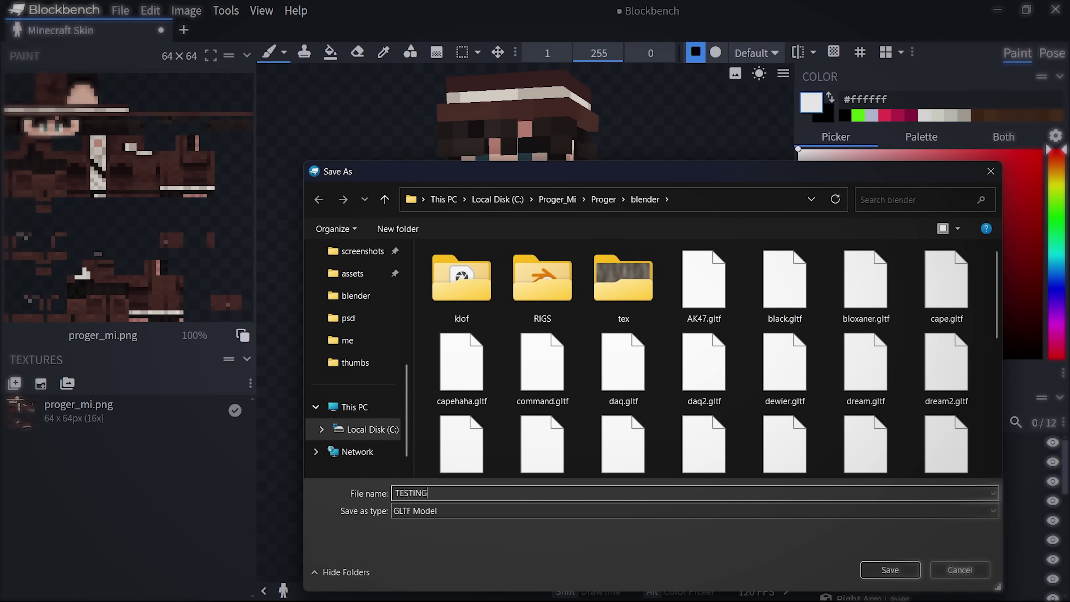
click(891, 570)
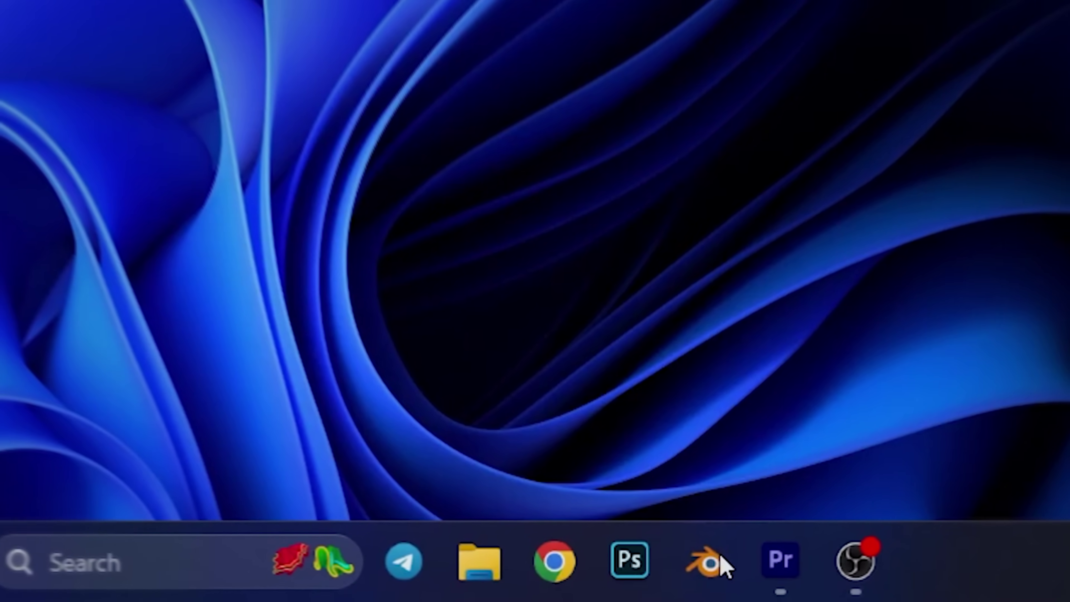
Launch Blender, dismiss the splash screen, and delete the default Cube and Light.
click(712, 561)
key(Escape)
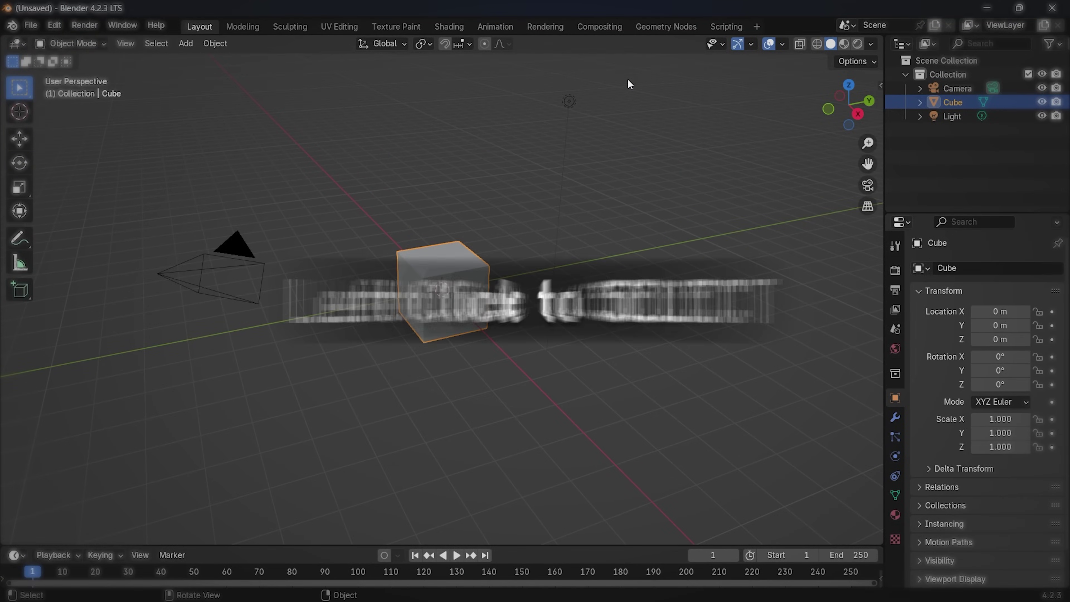
drag(627, 73, 571, 105)
right_click(380, 255)
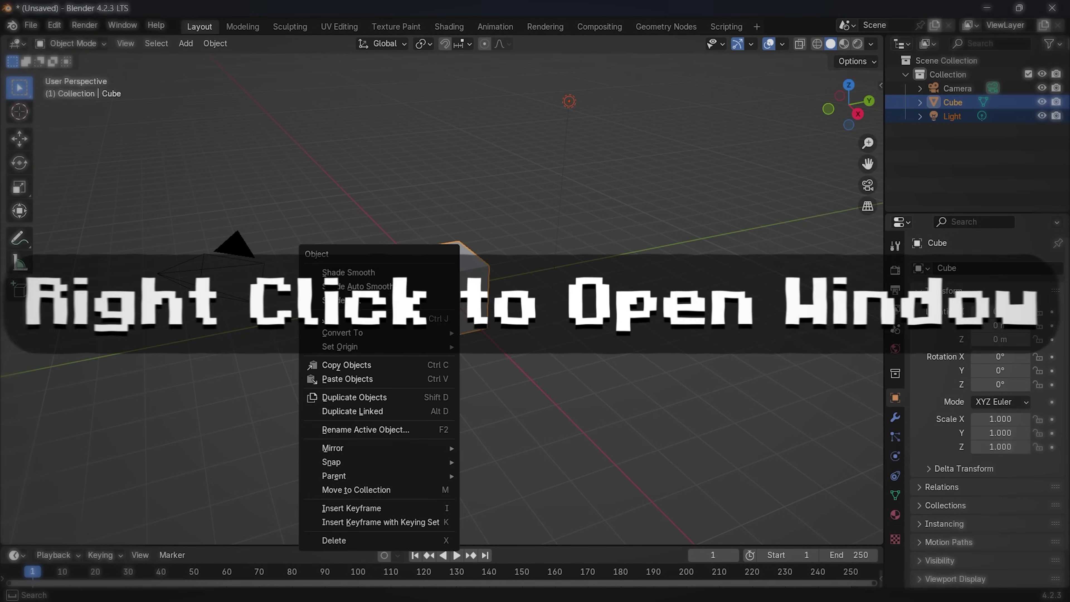
click(358, 541)
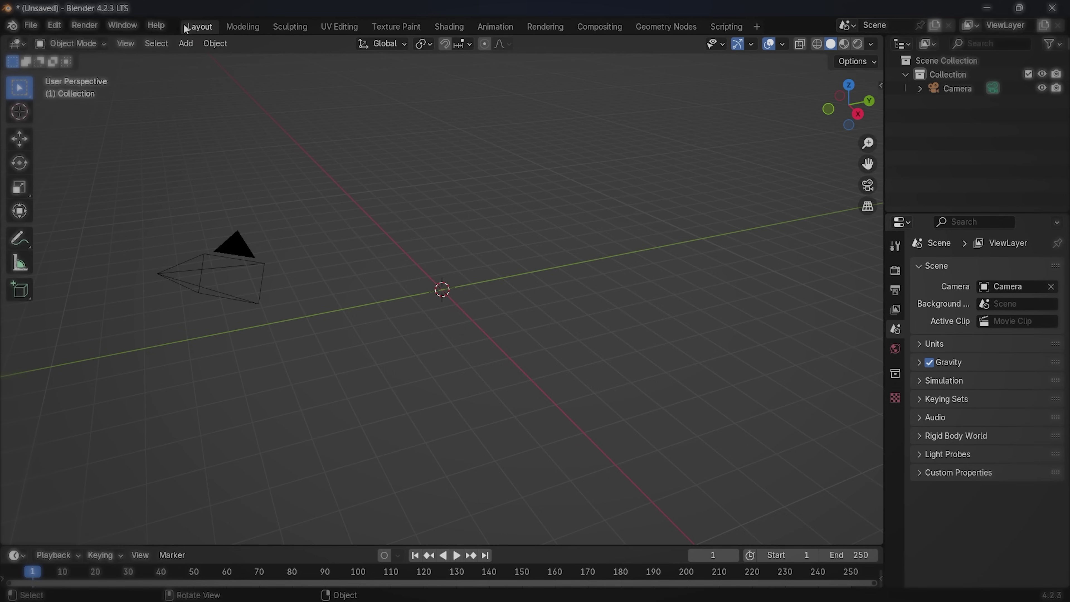
Visit the Shading workspace, return to Layout, and make Rotate the active tool.
click(451, 27)
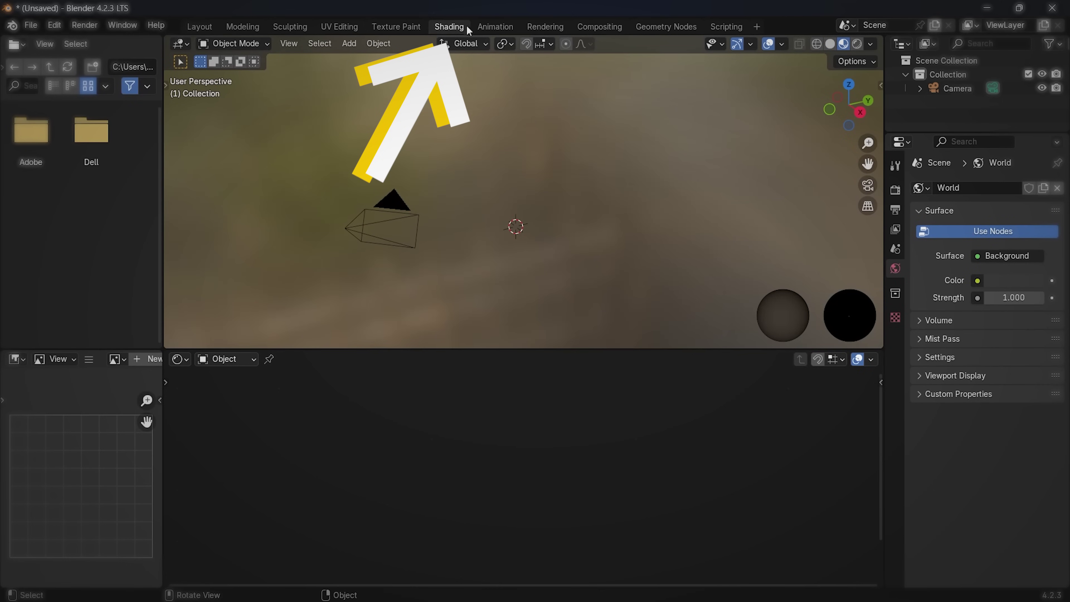
click(186, 26)
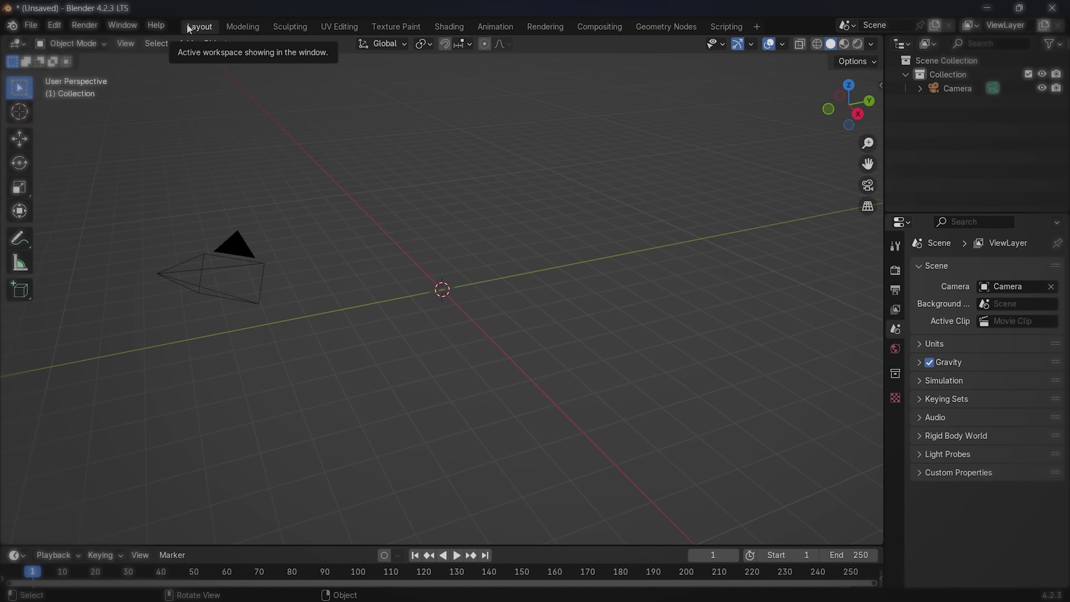
middle_drag(251, 124, 829, 52)
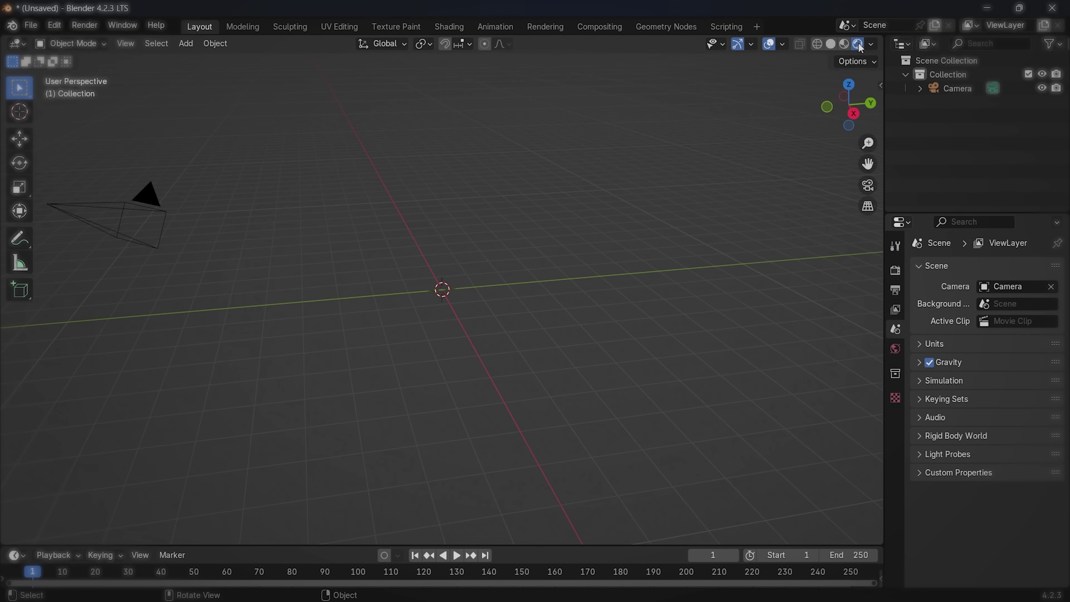
click(27, 143)
click(18, 163)
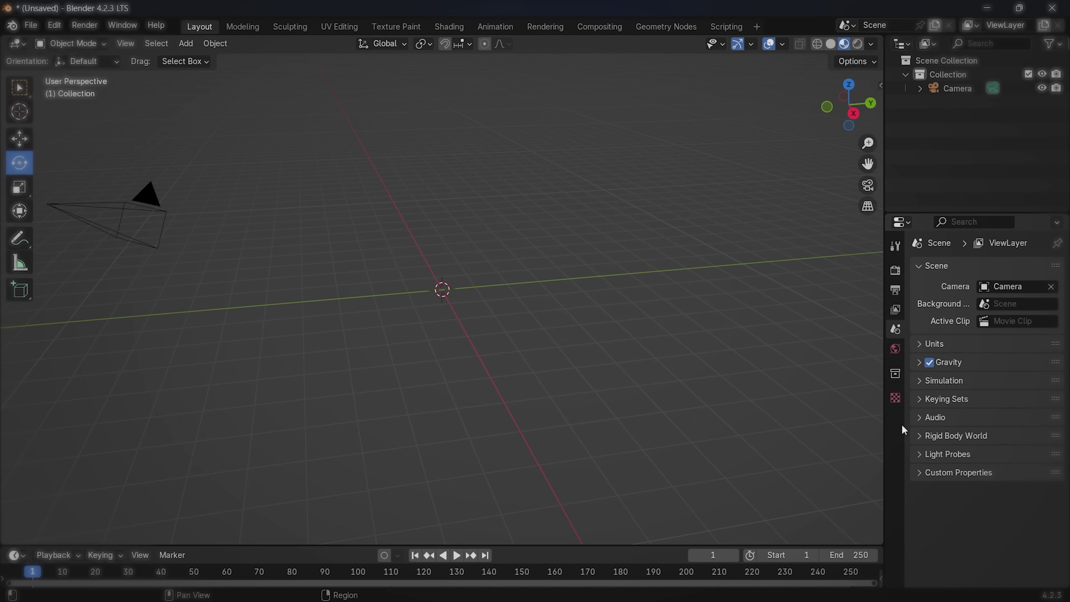
Orbit, zoom and pan the viewport until the camera is centred.
middle_drag(382, 214, 711, 201)
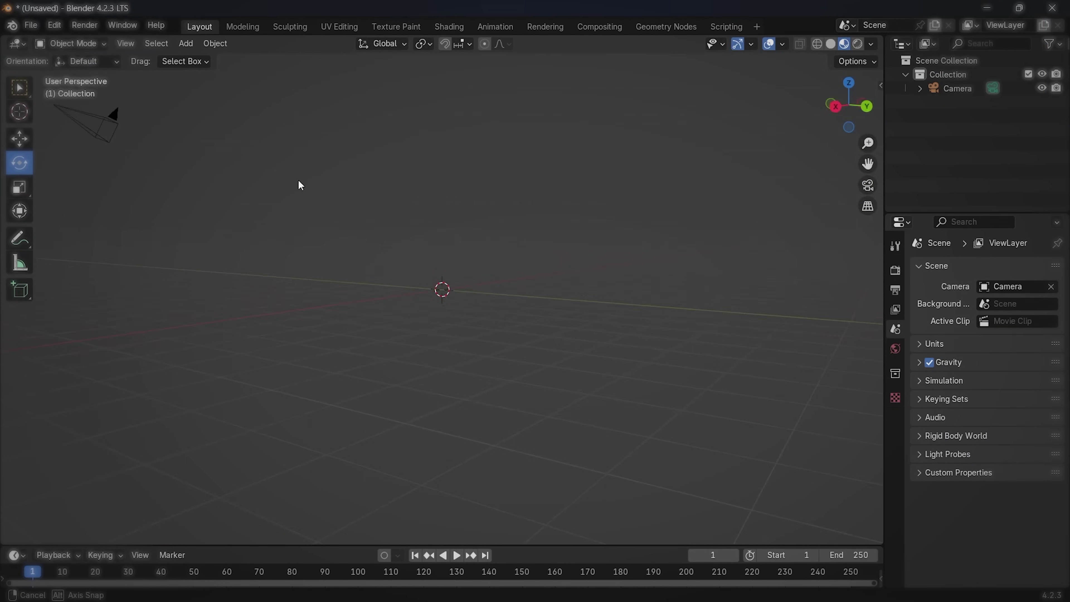
middle_drag(464, 210, 510, 238)
scroll(521, 238, up, 5)
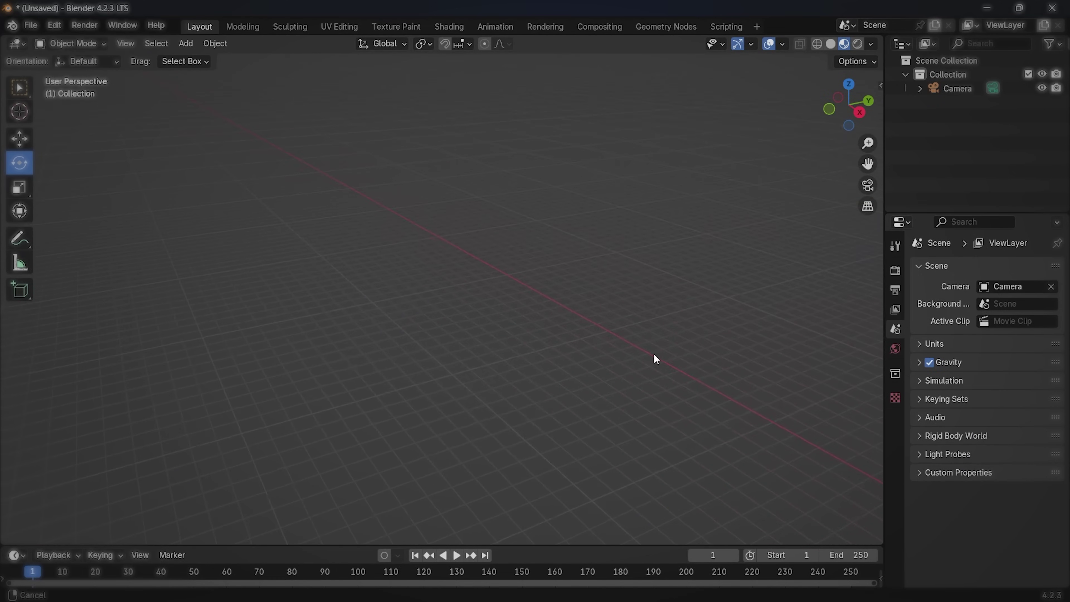
shift+middle_drag(624, 320, 481, 205)
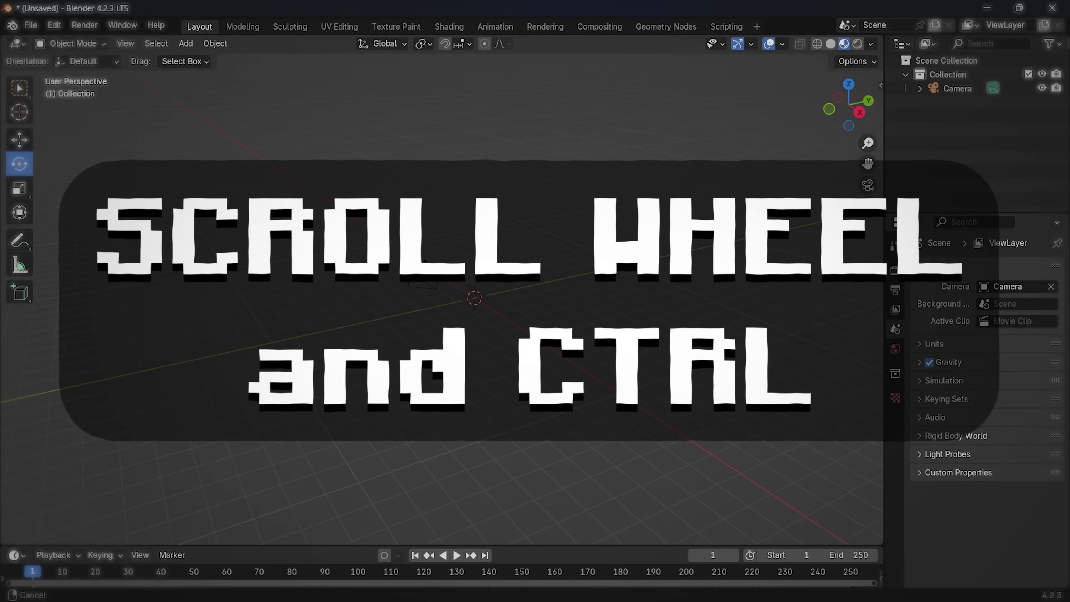
ctrl+middle_drag(623, 235, 322, 253)
Add a cube at the origin and trial-stretch its X and Z scale and move it with G.
click(896, 398)
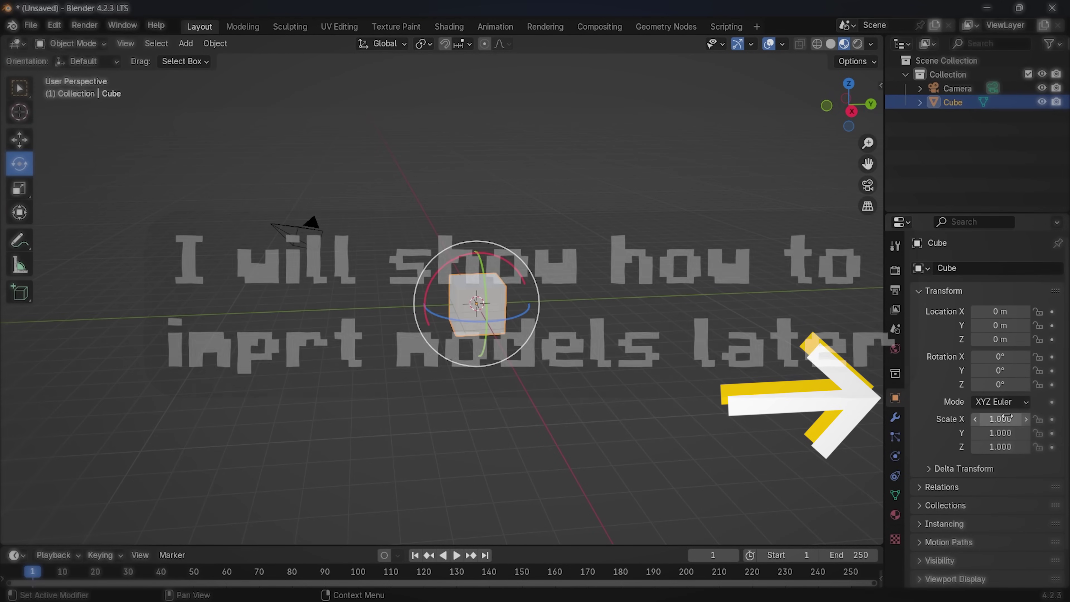
mouse_move(1000, 419)
mouse_down()
mouse_move(1050, 419)
mouse_move(1005, 432)
mouse_move(1062, 433)
mouse_move(992, 433)
mouse_up()
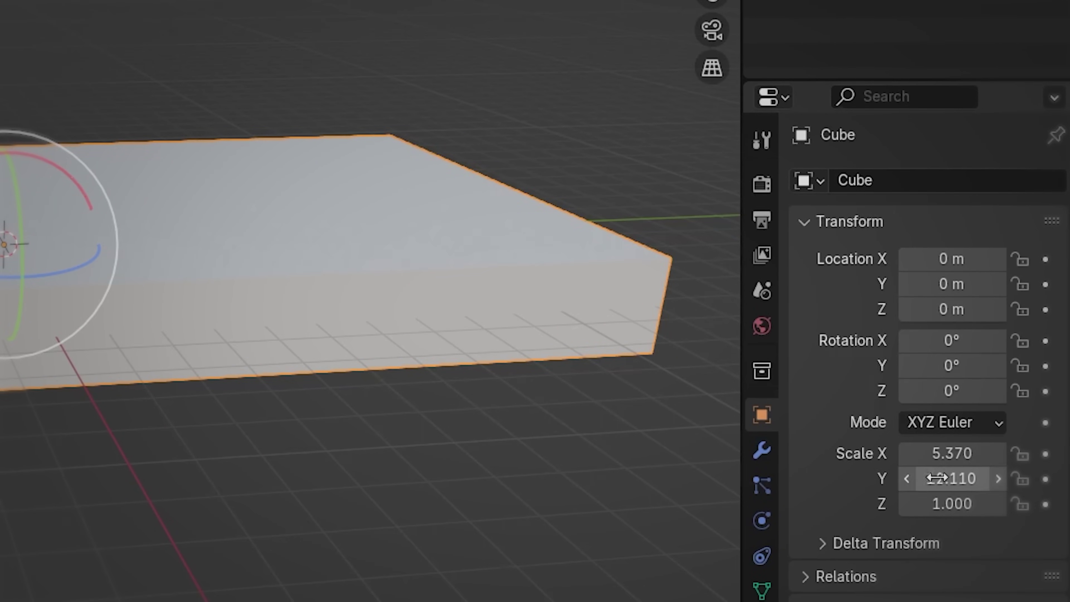
drag(937, 504, 982, 504)
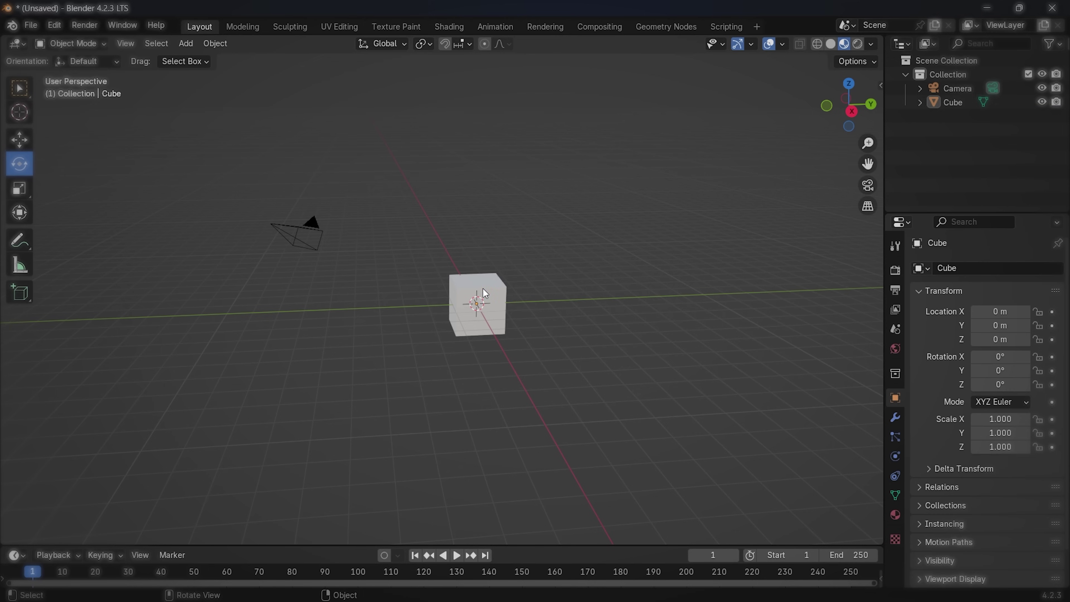
click(486, 293)
key(g)
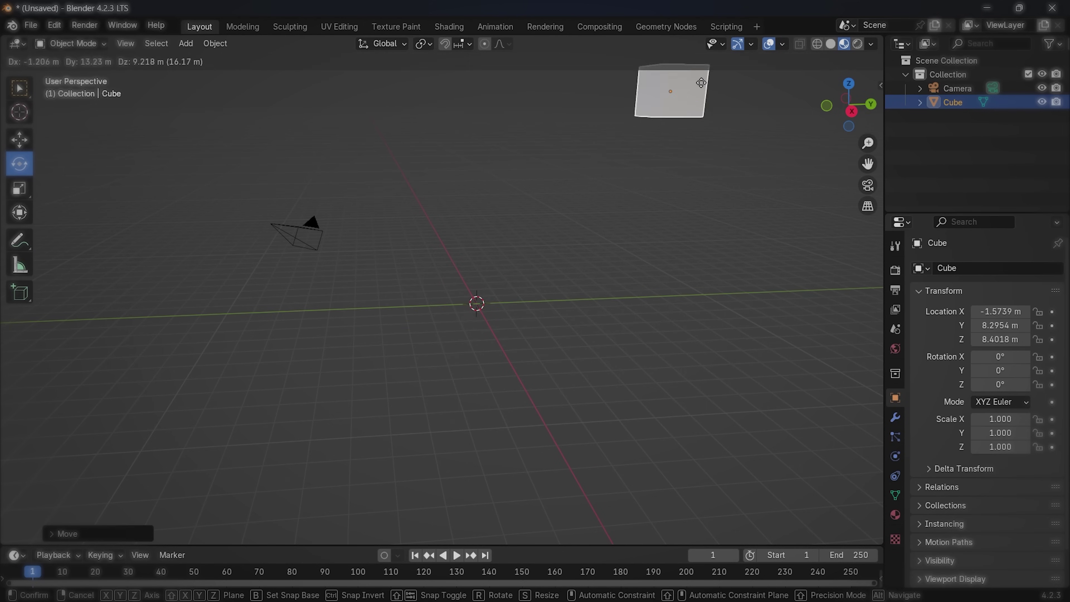
click(555, 164)
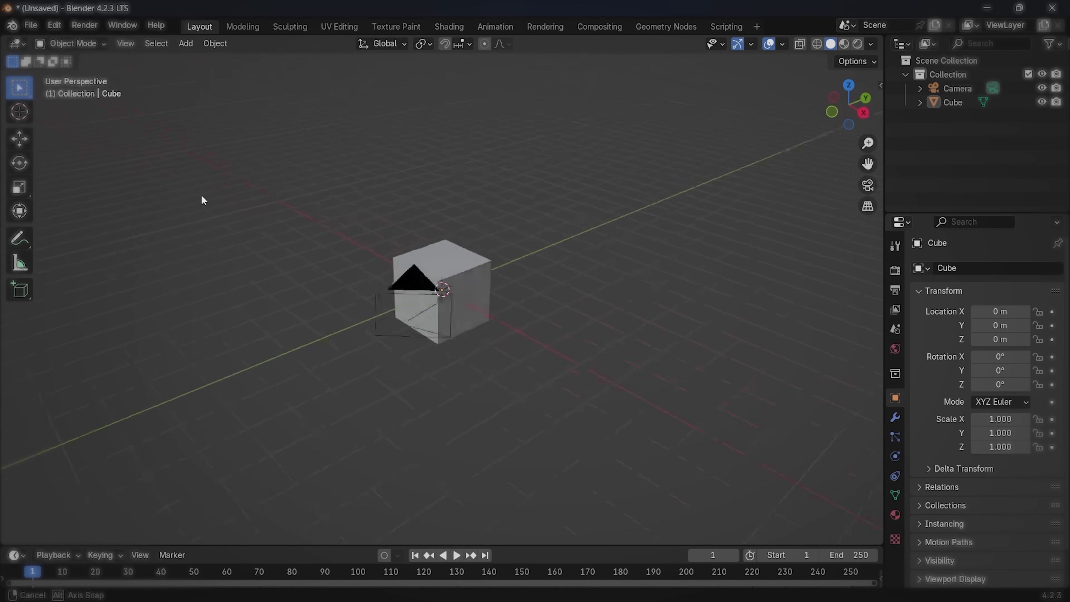
Select the camera, look through it, and show the sidebar's View settings.
middle_drag(200, 196, 148, 196)
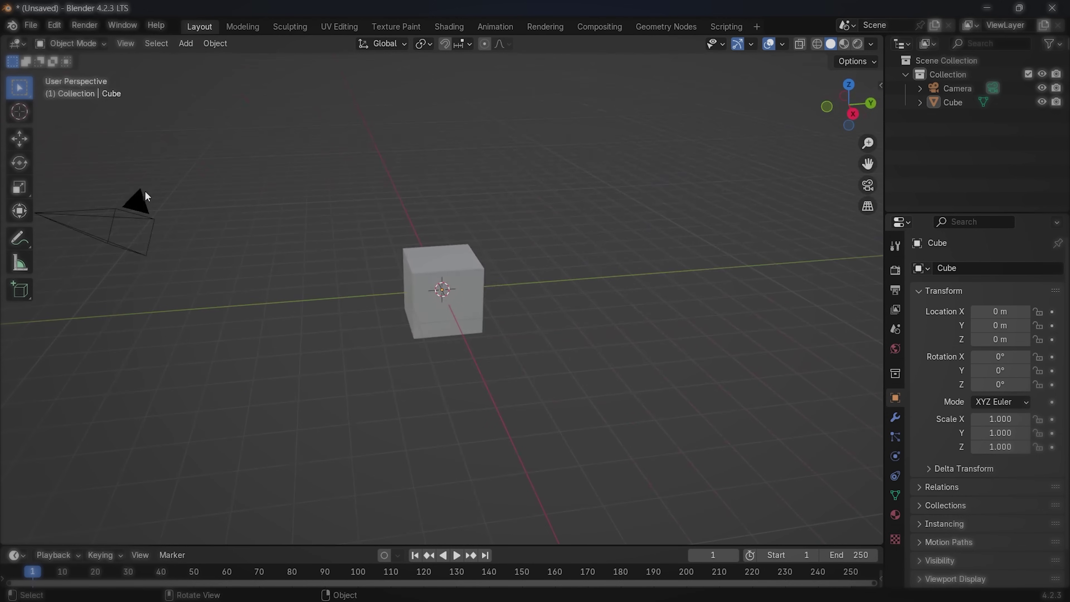
click(132, 204)
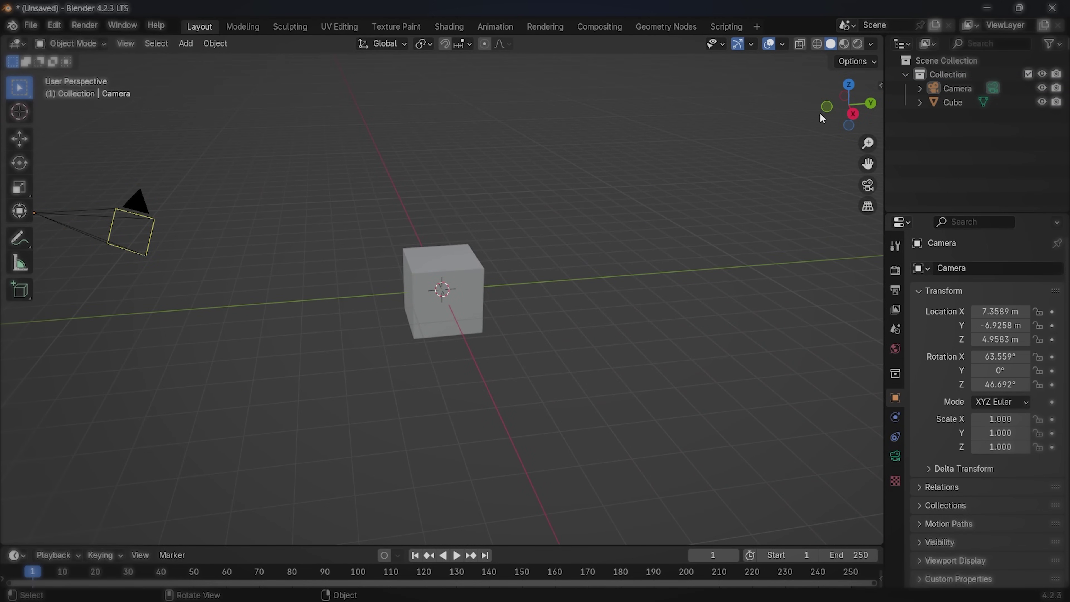
click(868, 186)
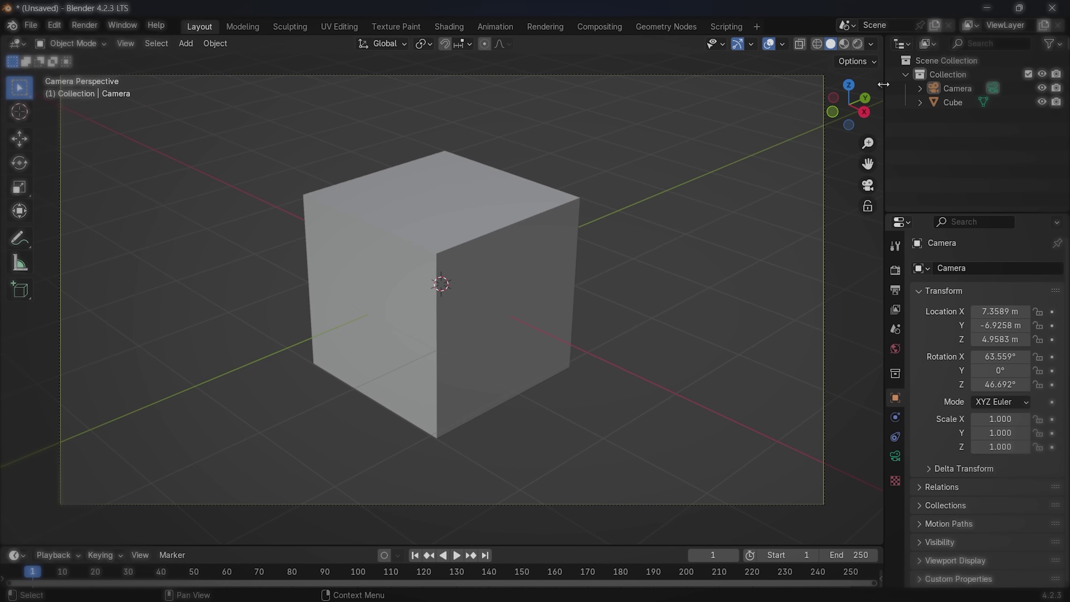
key(n)
click(877, 151)
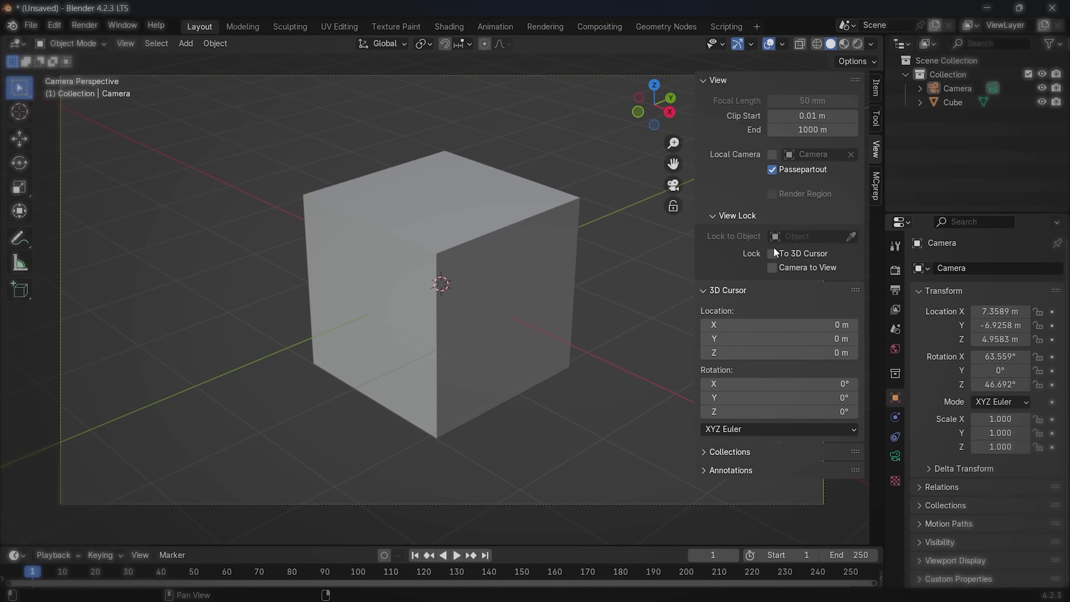
Lock the camera to the view and reframe the camera shot around the cube.
click(773, 268)
middle_drag(425, 208, 518, 181)
scroll(500, 208, down, 3)
scroll(500, 208, up, 3)
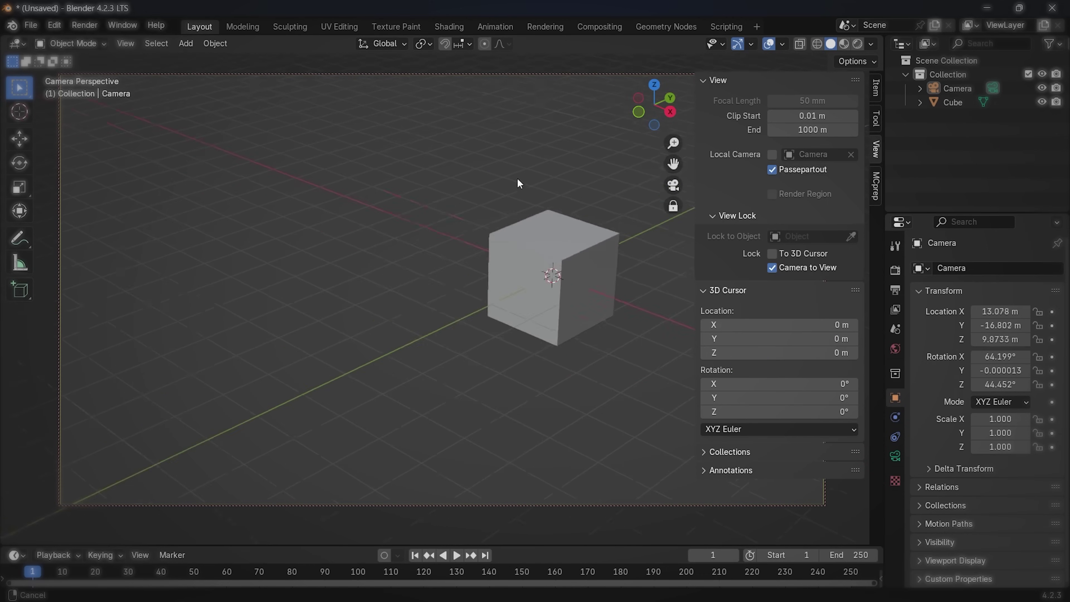
scroll(653, 192, up, 3)
middle_drag(652, 192, 743, 275)
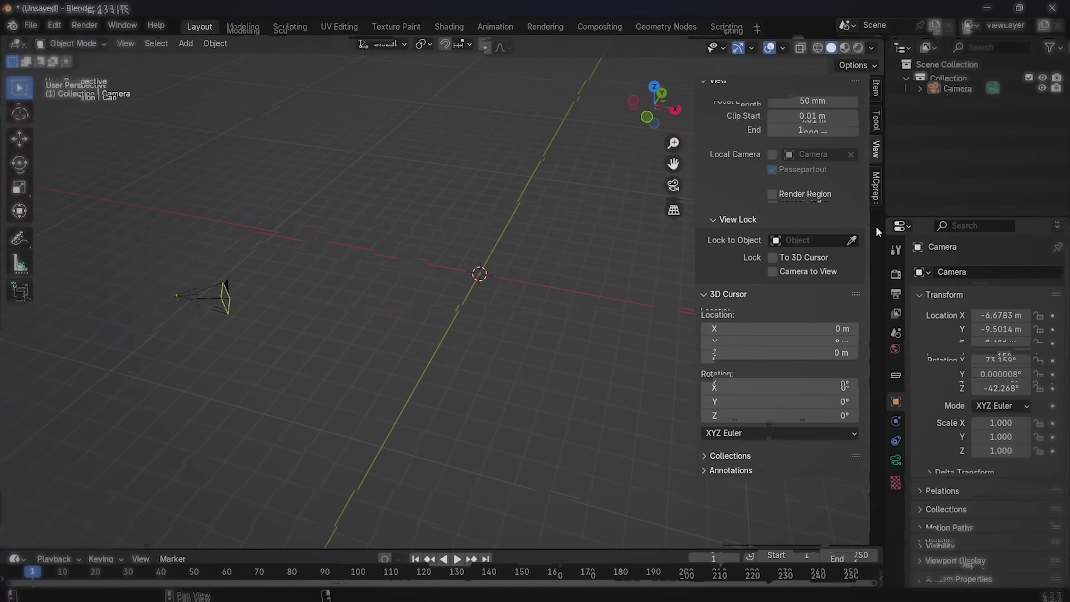
Reload MCprep's item spawner assets and place a diamond pickaxe in the scene.
scroll(705, 380, down, 5)
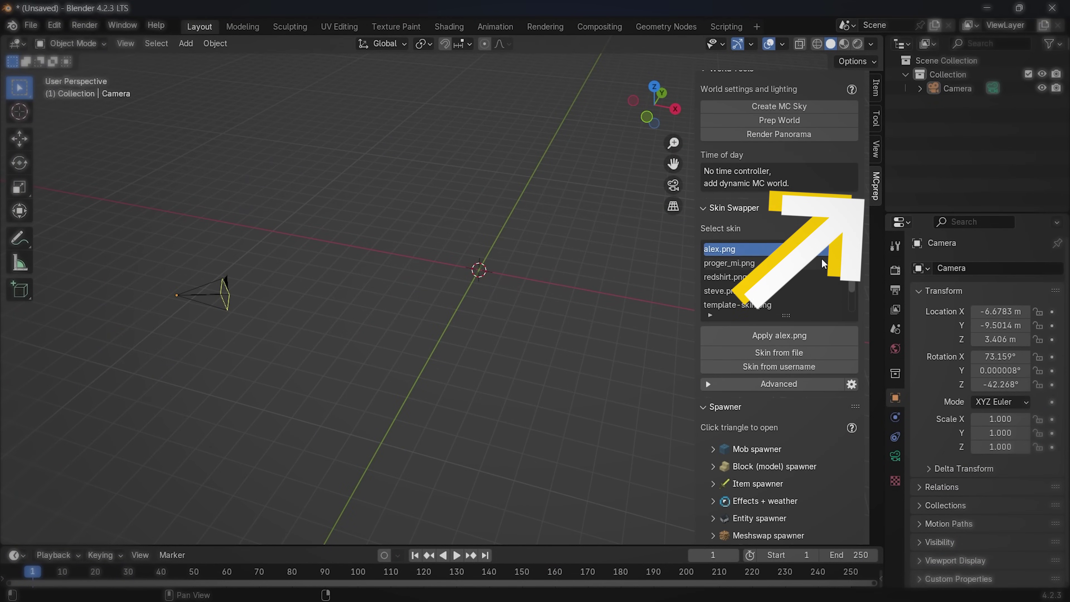
click(713, 449)
scroll(713, 454, down, 4)
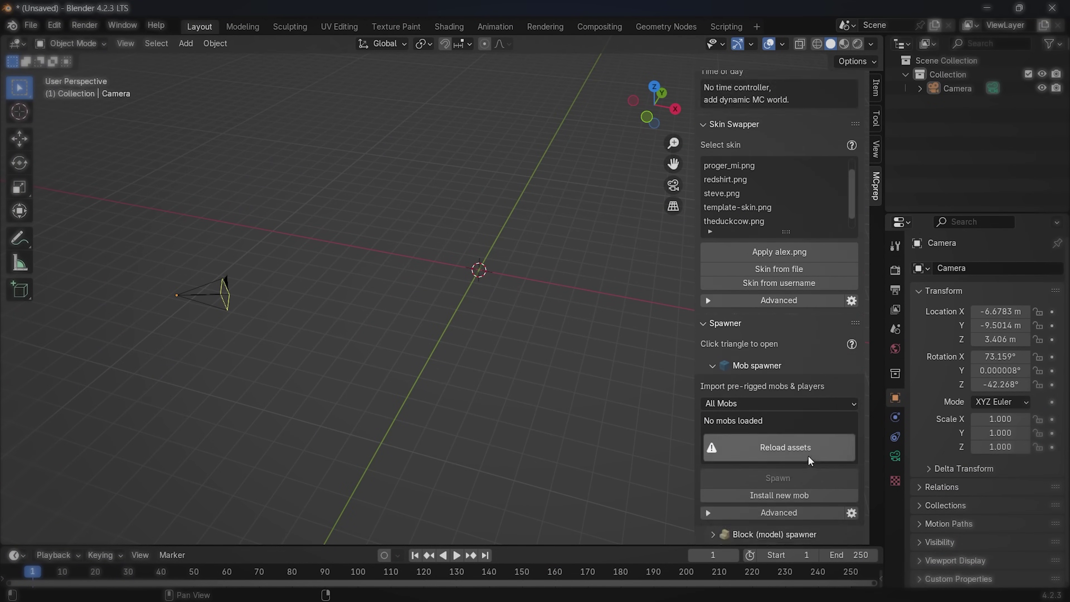
click(712, 294)
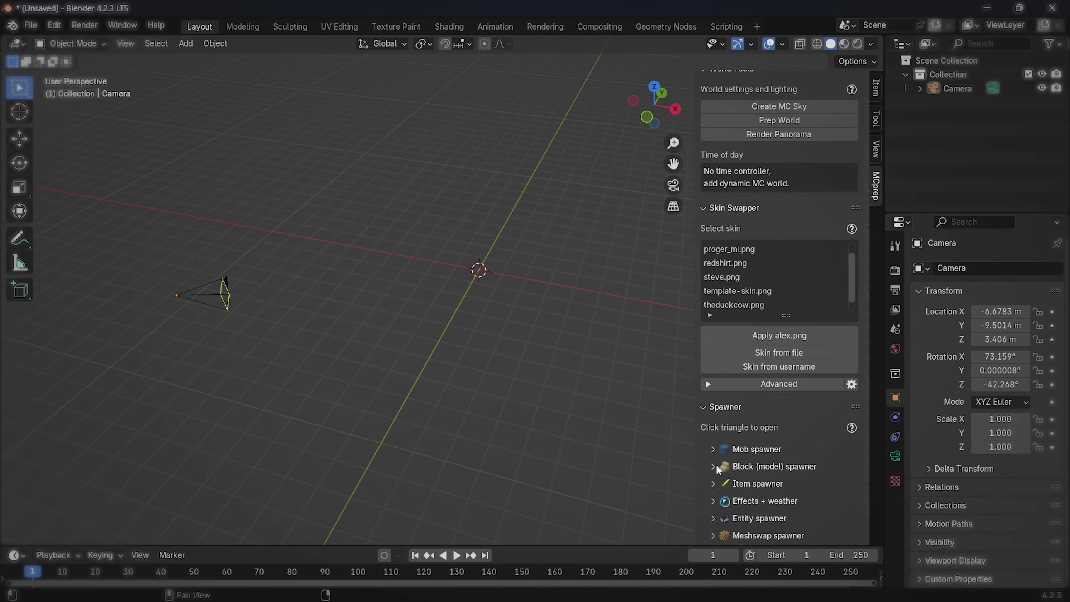
click(715, 483)
scroll(717, 485, down, 5)
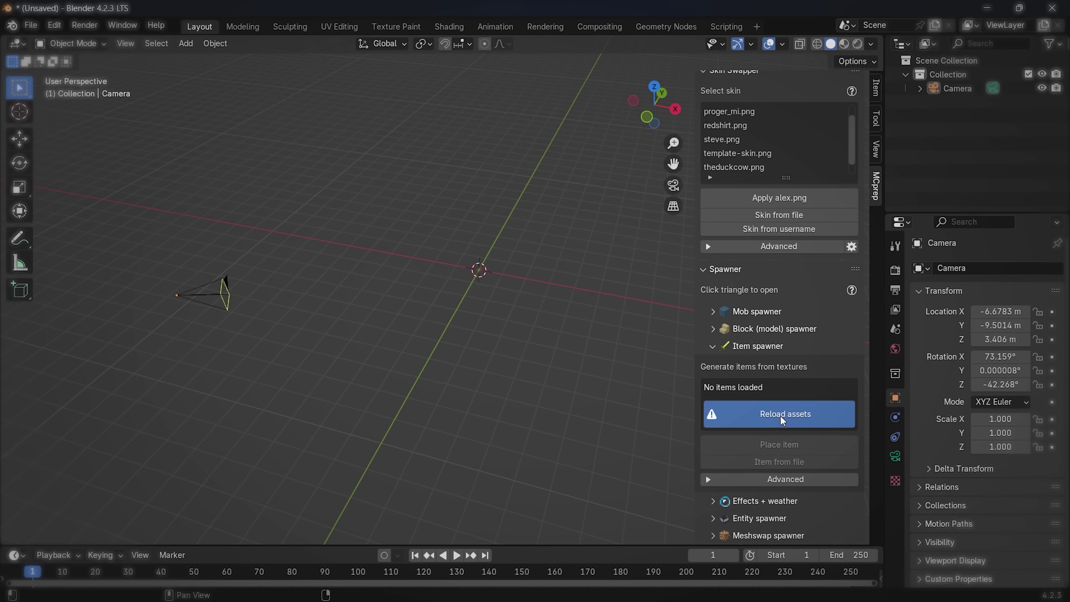
click(783, 419)
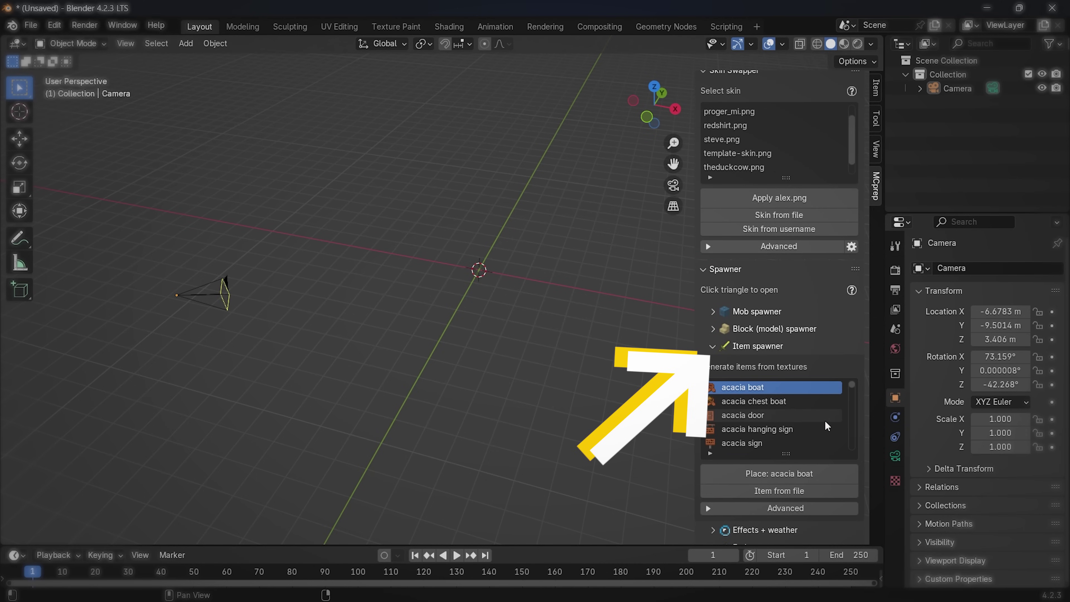
scroll(854, 395, down, 10)
drag(853, 395, 854, 414)
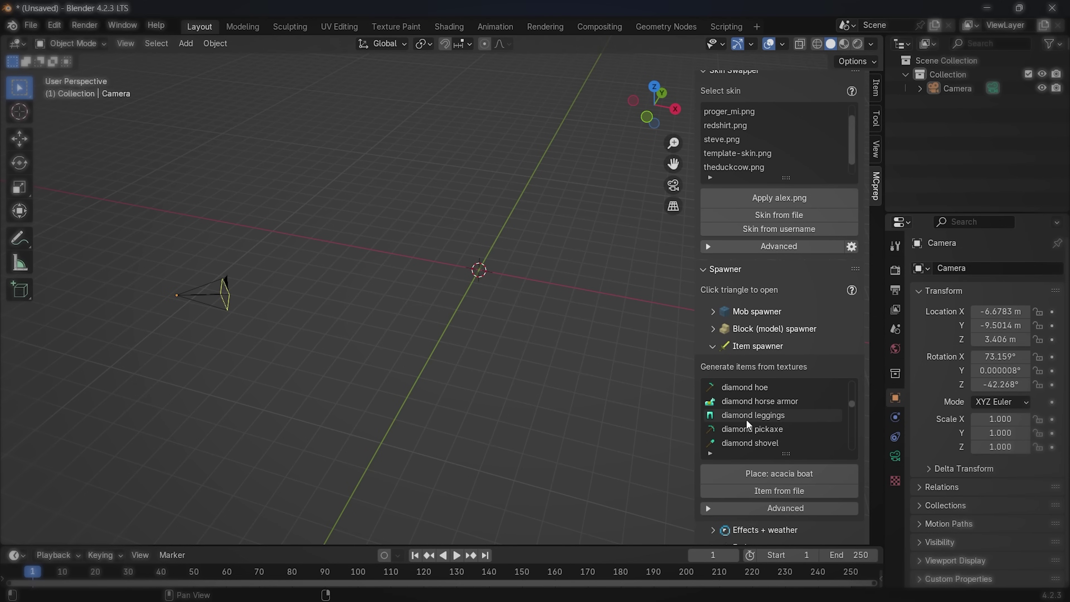
click(752, 428)
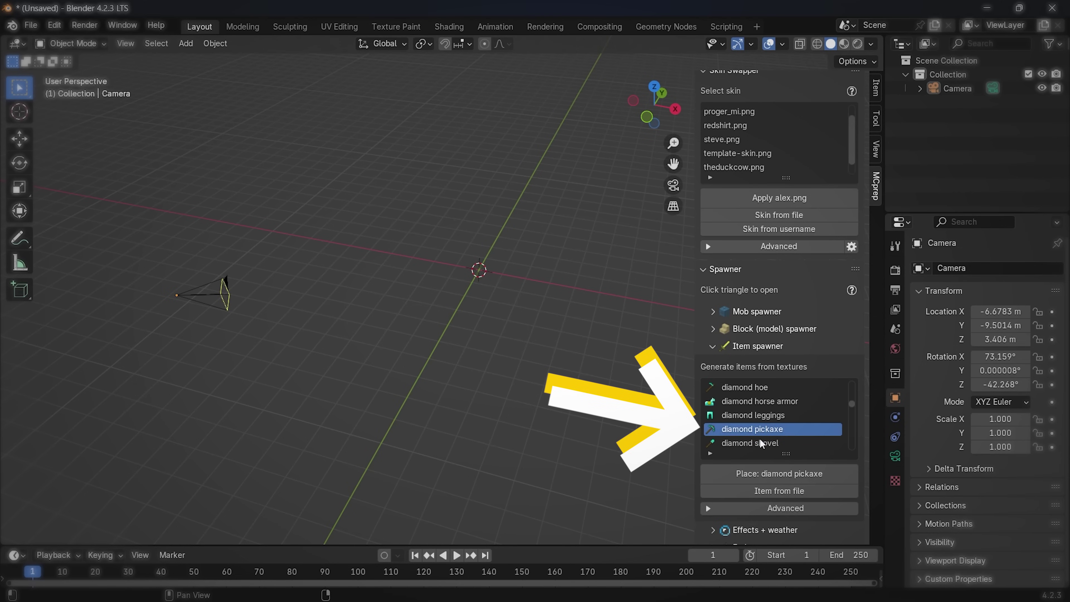
click(780, 474)
Lift the pickaxe to about Z 0.80263 m and tilt it at an angle.
mouse_move(476, 339)
middle_down()
mouse_move(26, 147)
mouse_move(294, 295)
middle_up()
scroll(26, 148, up, 3)
click(19, 138)
drag(453, 311, 490, 246)
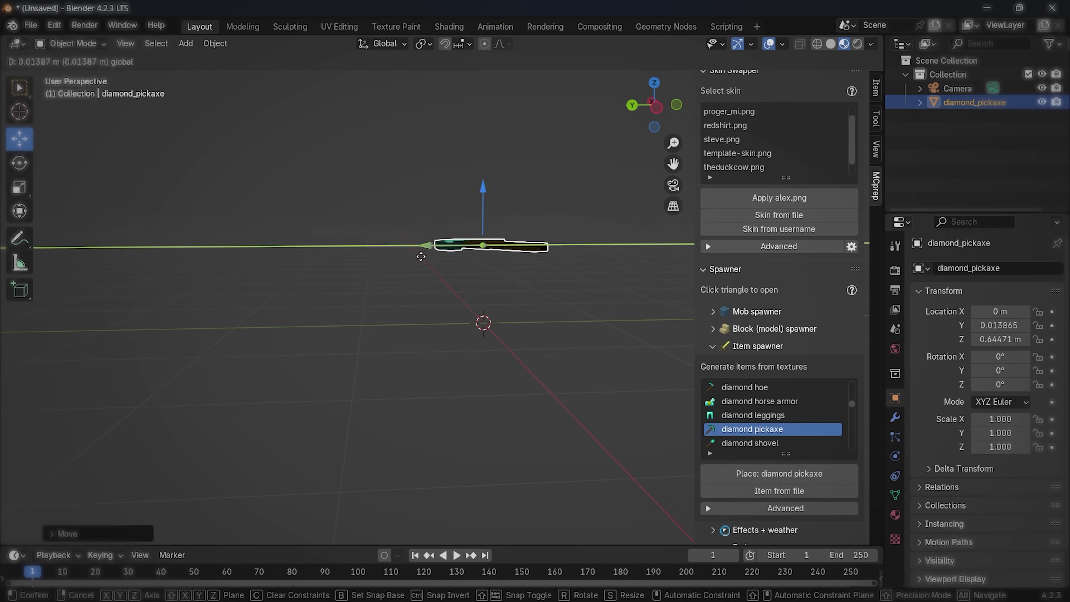
middle_drag(490, 246, 211, 177)
click(19, 162)
drag(449, 303, 329, 350)
Swap the selected pickaxe's textures to the Bare Bones 1.21.4 pack via its pack.png.
click(304, 339)
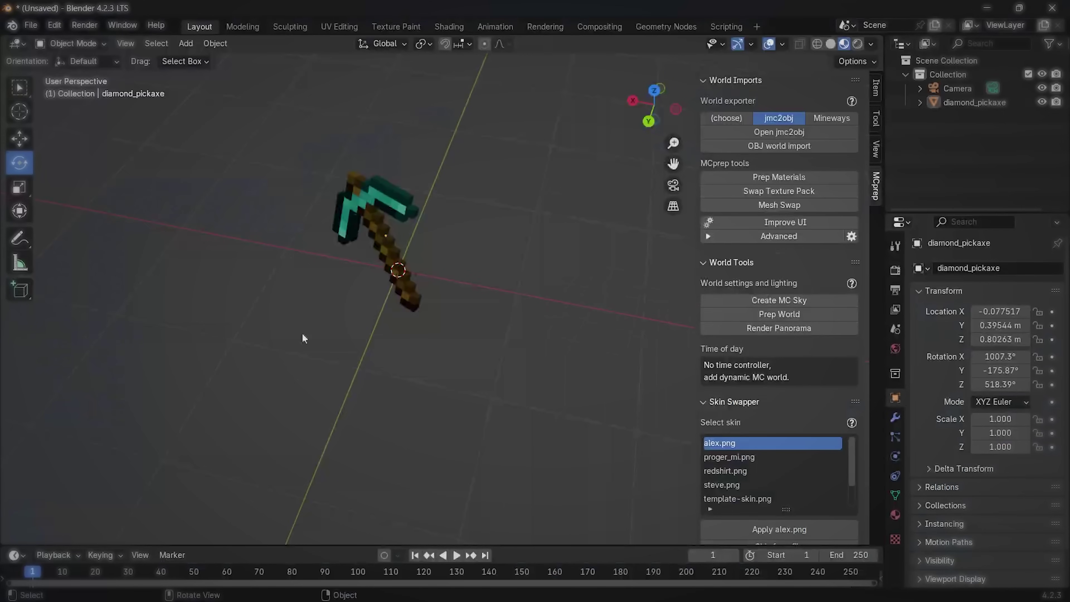
click(373, 191)
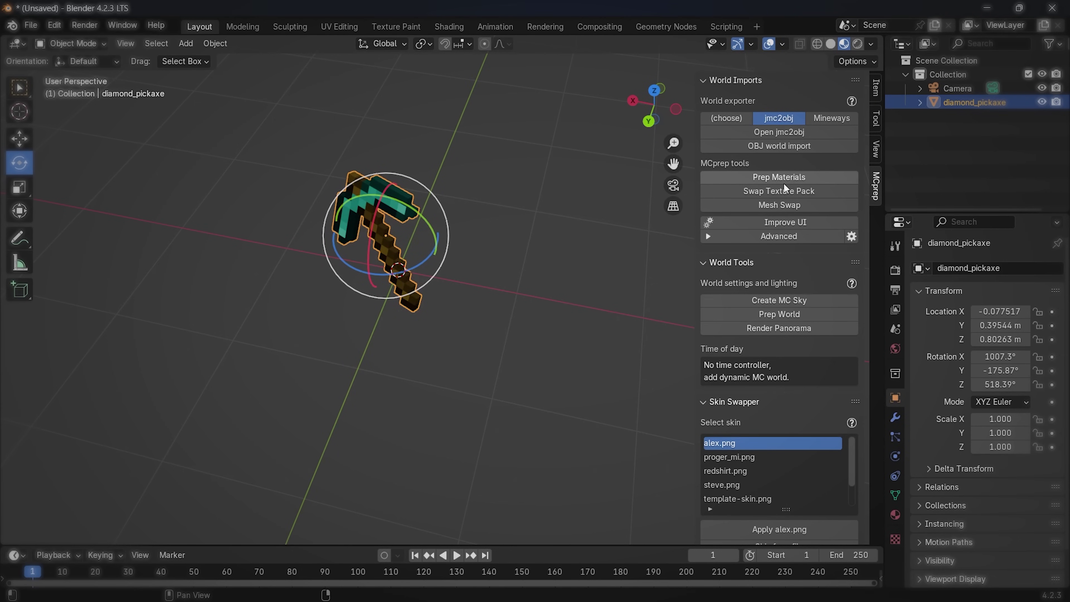
click(761, 191)
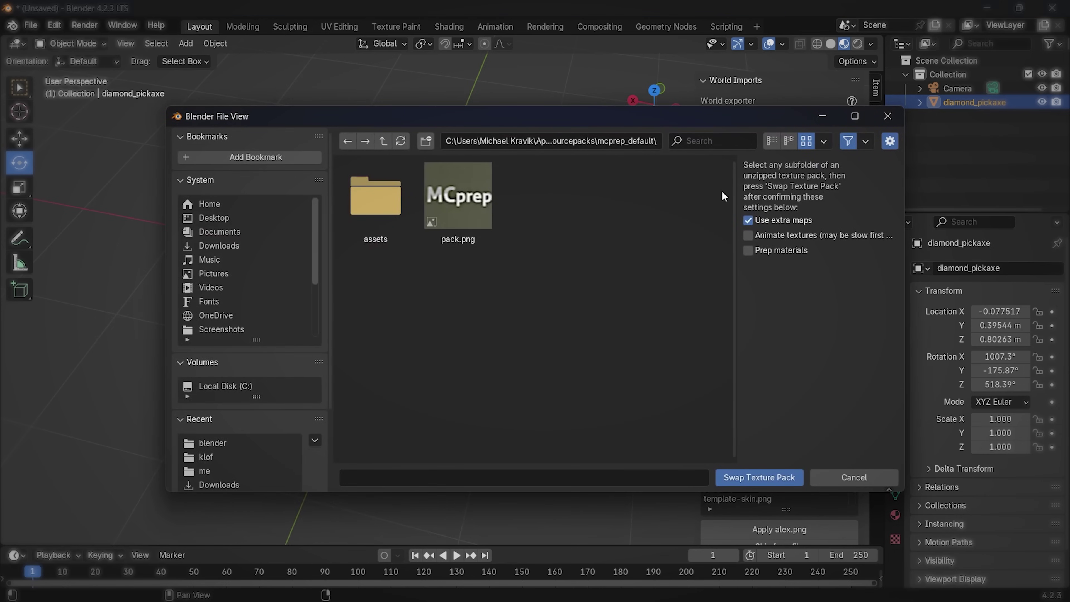
click(219, 245)
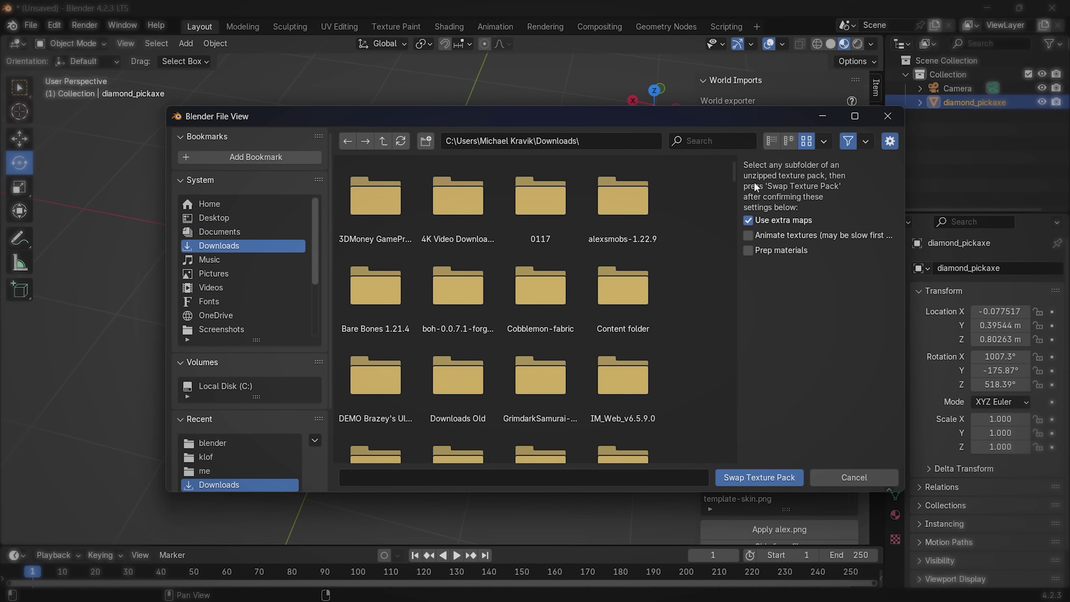
key(ctrl+f)
text(bare)
key(Return)
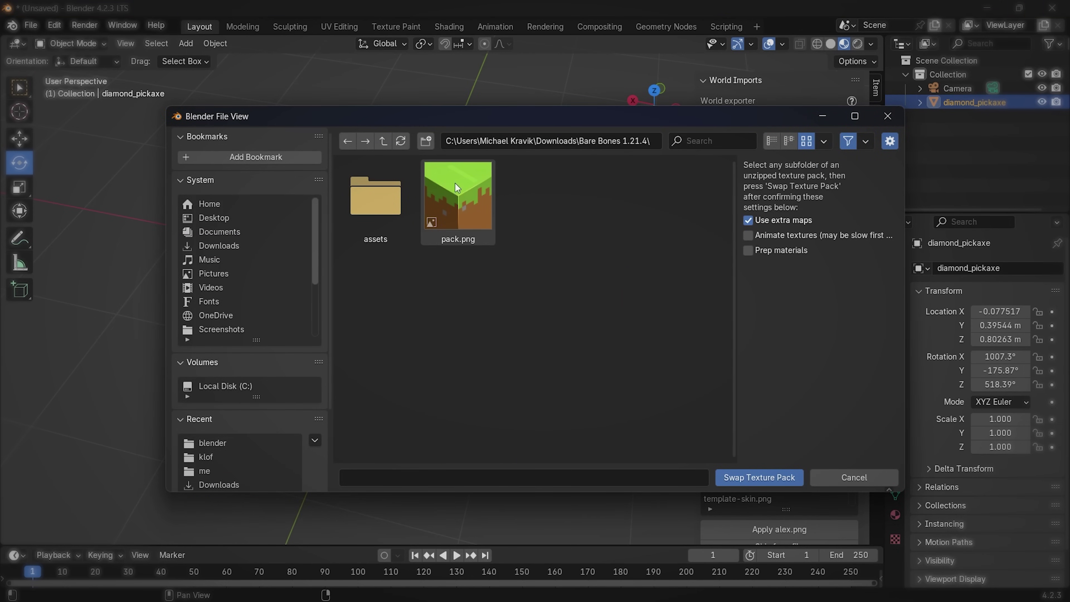
double_click(442, 205)
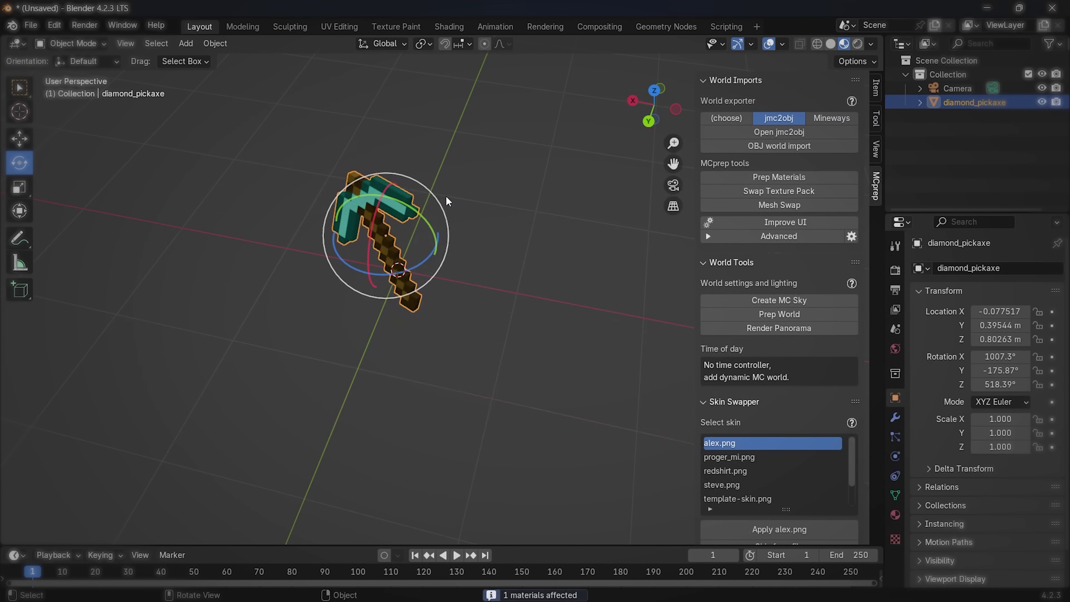
scroll(358, 177, up, 2)
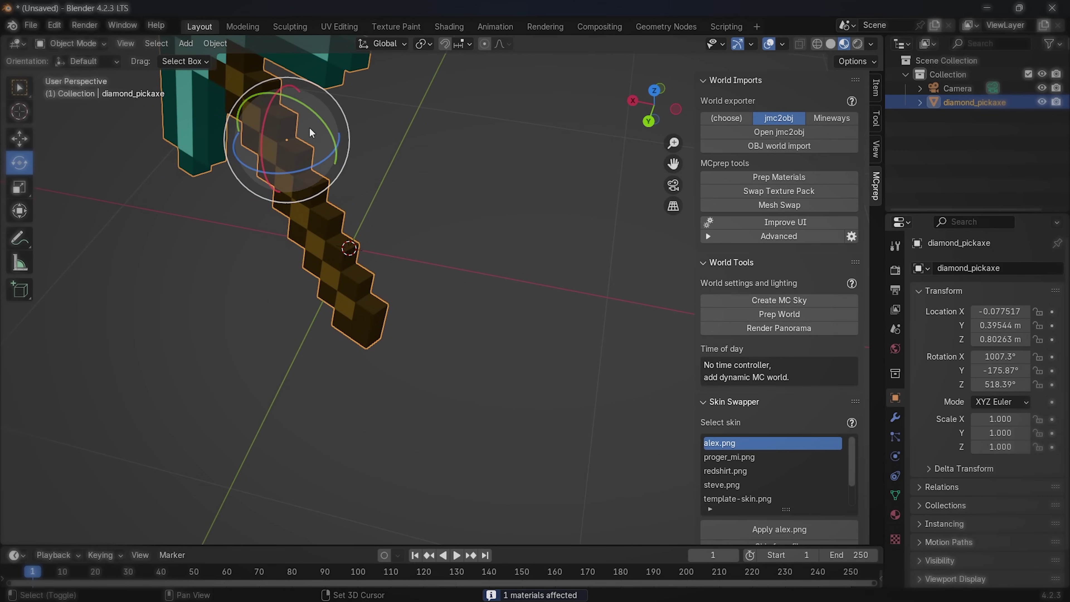
scroll(365, 184, up, 2)
middle_drag(364, 183, 458, 226)
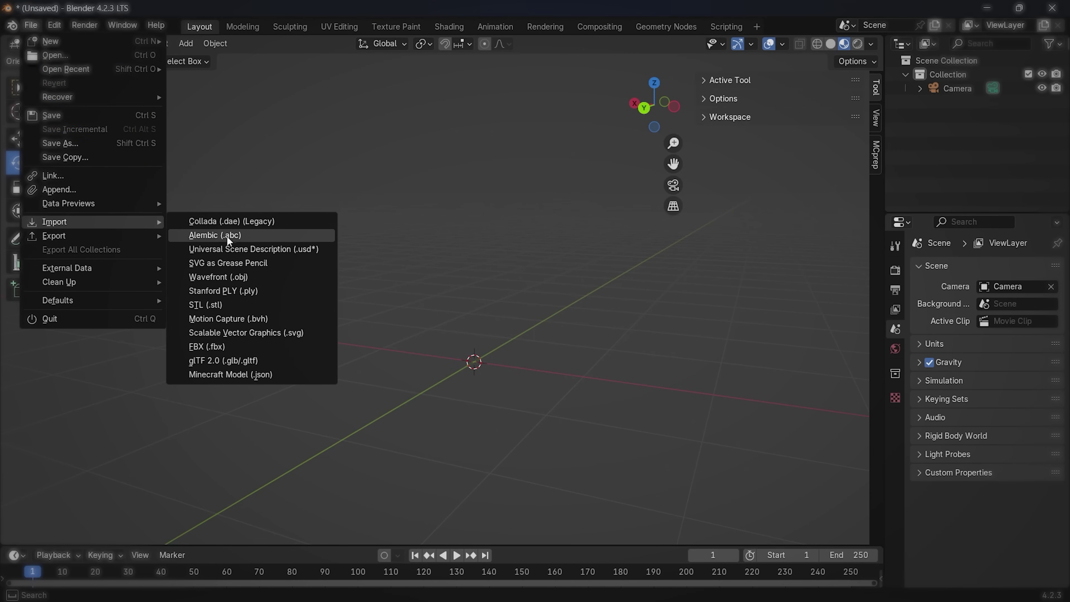
Import the glTF player model from the recent 'blender' folder and rotate its arm Mesh_2.
click(246, 361)
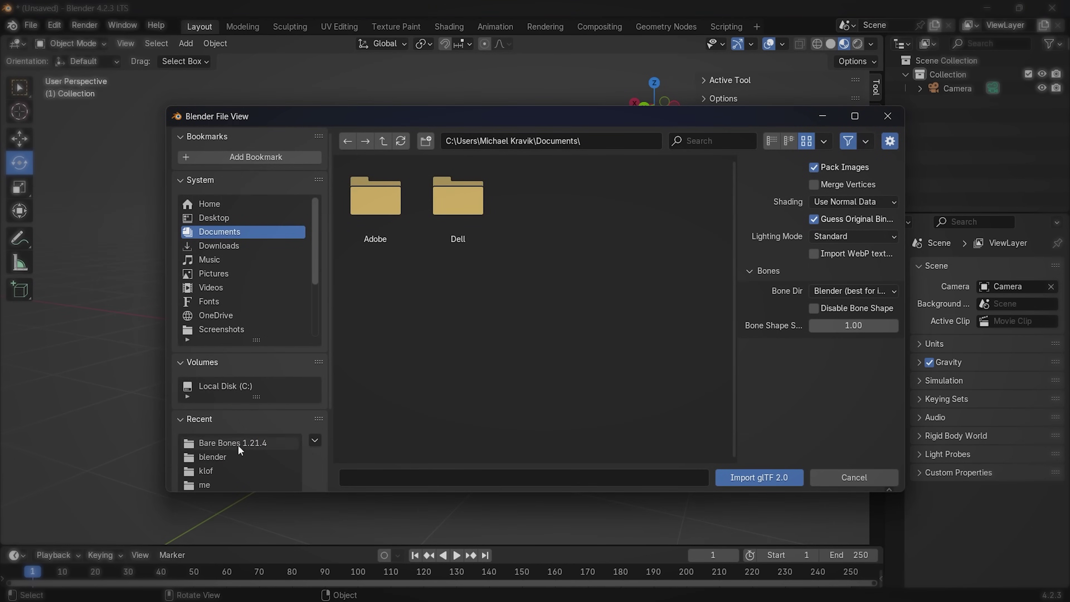
click(216, 458)
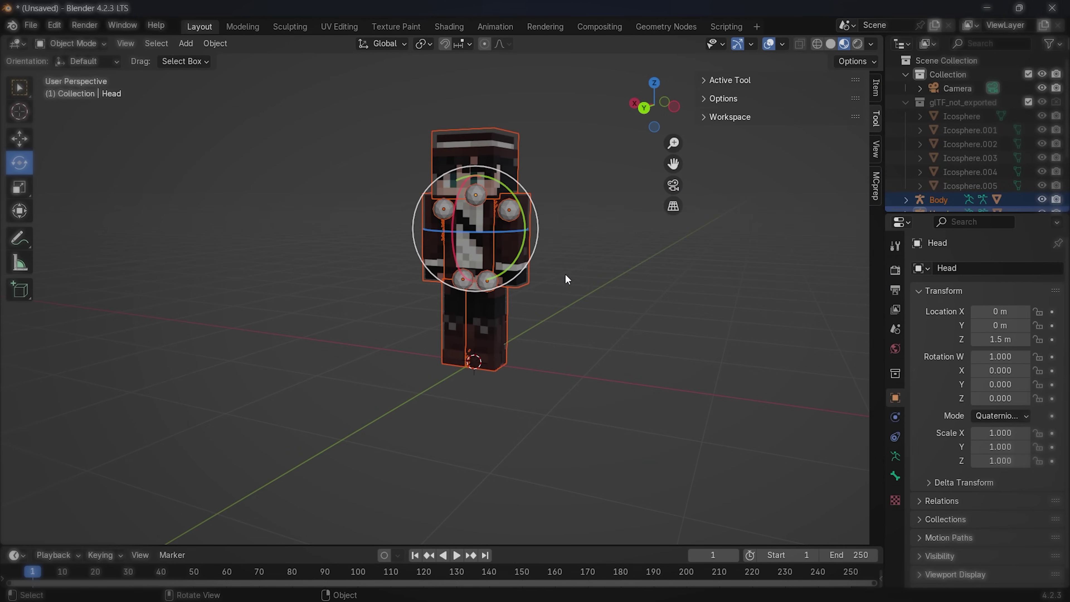
middle_drag(565, 274, 462, 216)
drag(462, 216, 481, 331)
middle_drag(481, 331, 527, 236)
Rotate the leg Mesh_4, then rotate the arm Mesh_2 and move it along Y.
drag(527, 236, 489, 219)
click(438, 371)
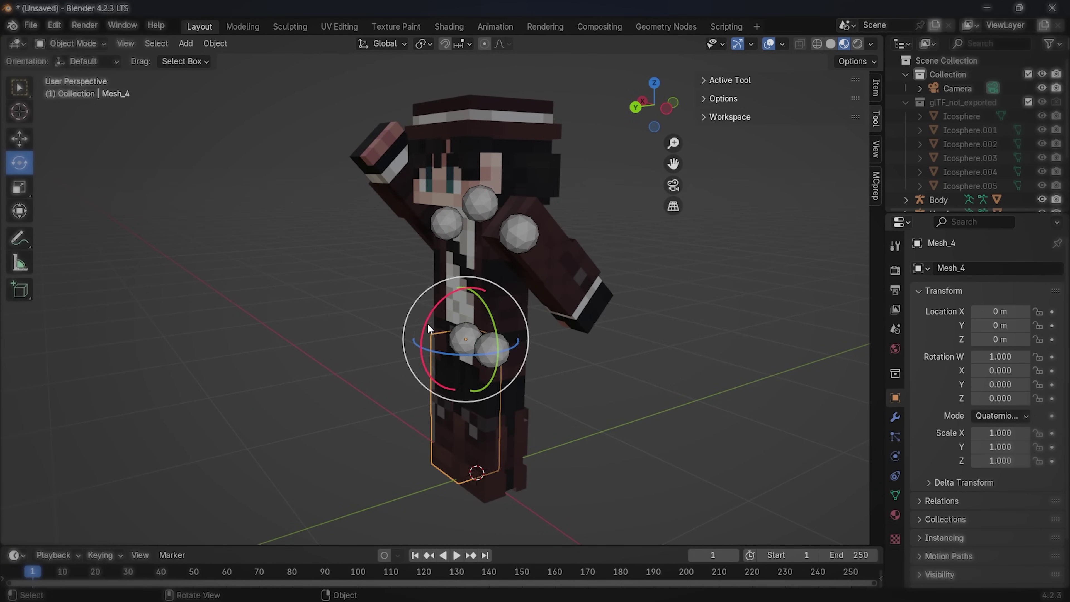
drag(428, 323, 493, 375)
middle_drag(494, 375, 527, 295)
key(r)
key(r)
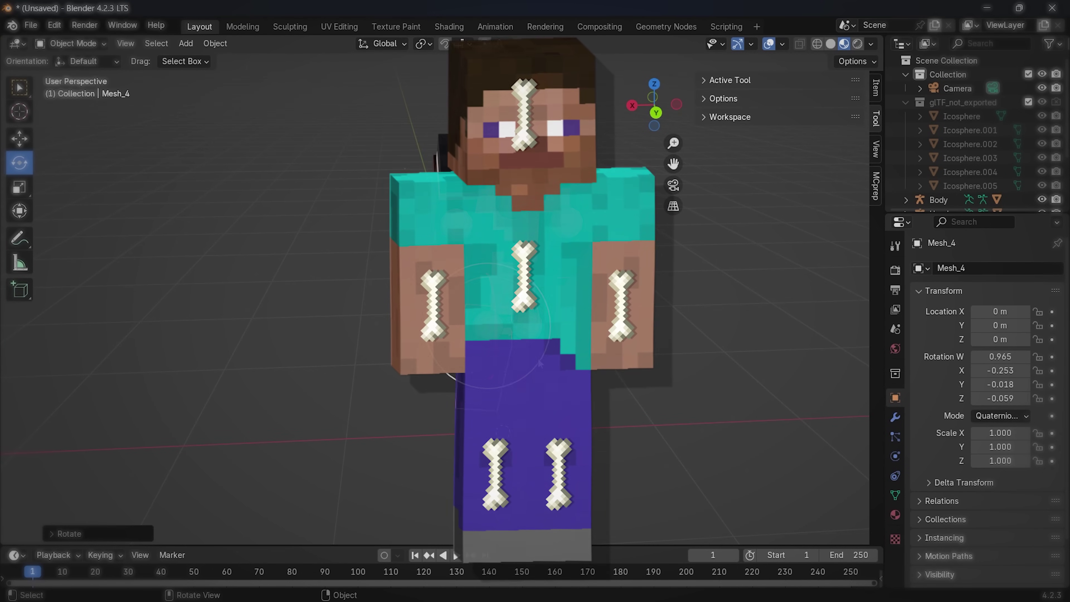
key(Return)
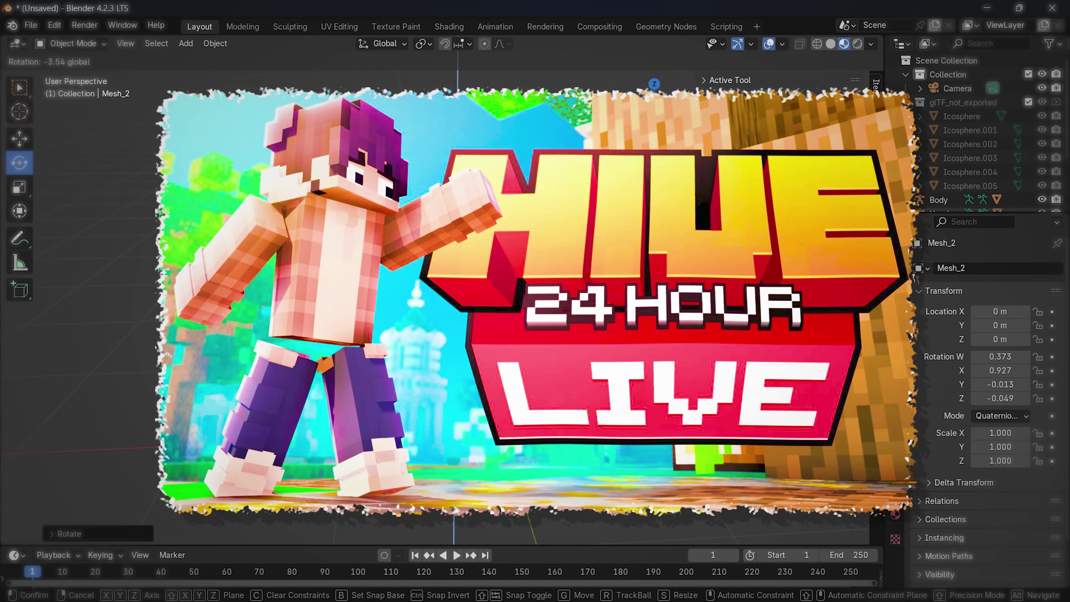
middle_drag(295, 228, 236, 225)
key(shift+space)
key(g)
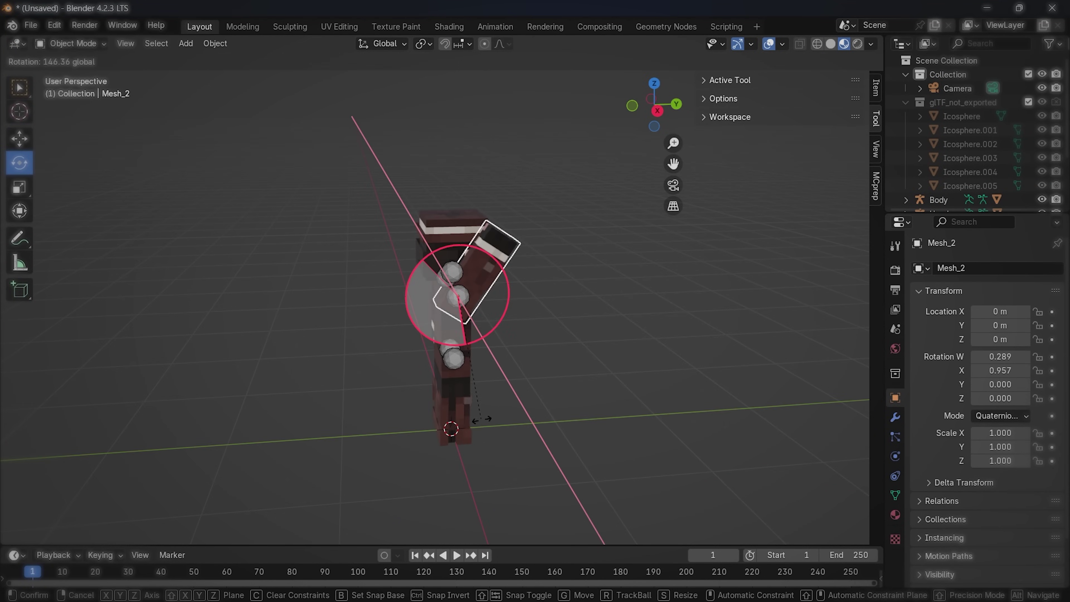
key(g)
key(y)
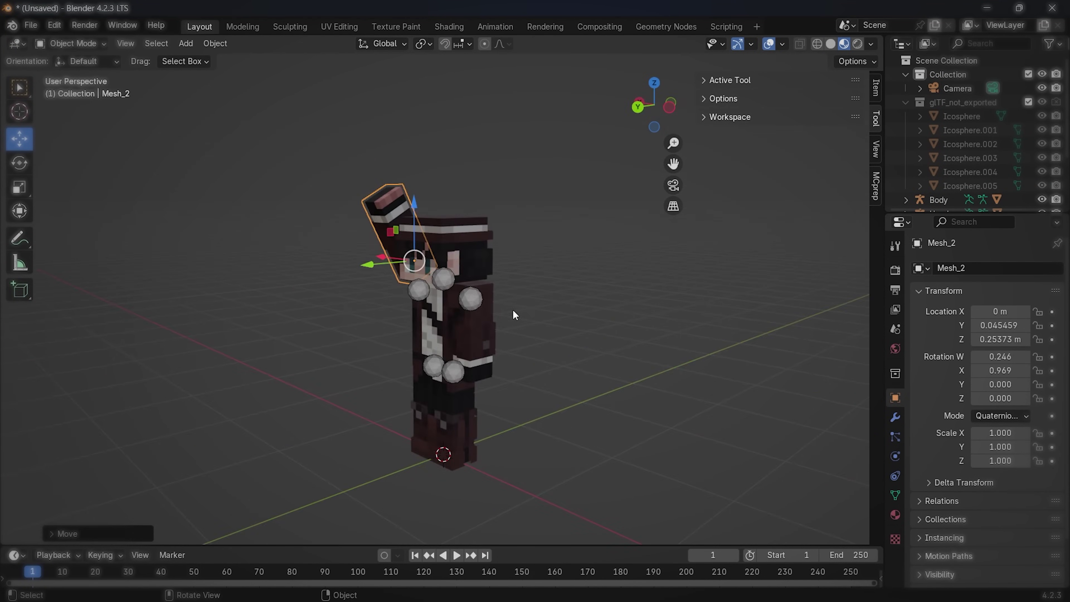
Rotate the right arm Mesh_3 around X and slightly twist the raised arm Mesh_2.
click(512, 309)
key(r)
key(x)
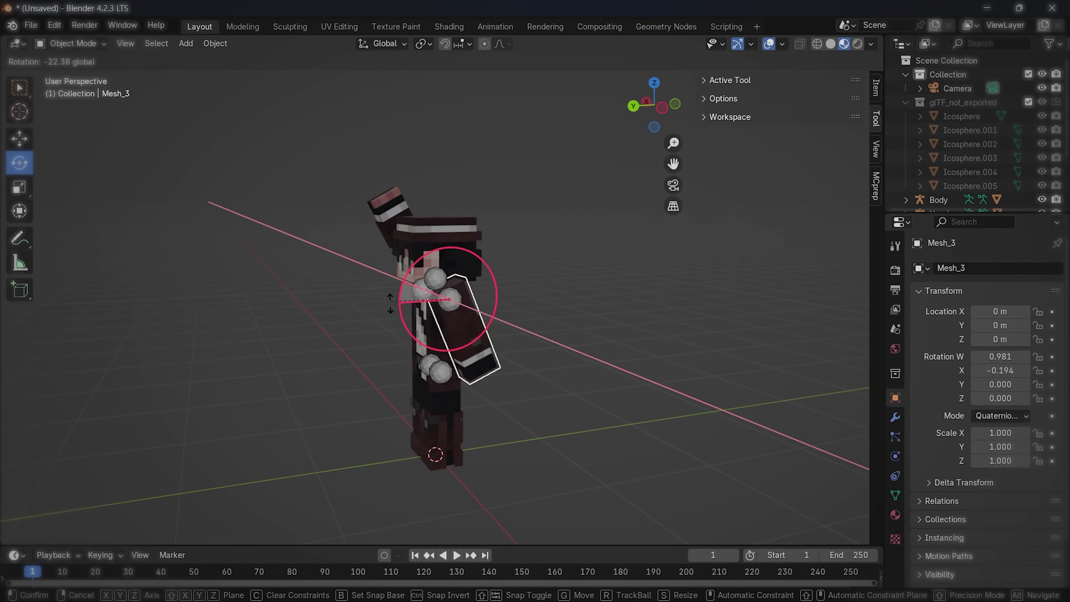
click(407, 313)
middle_drag(407, 313, 419, 236)
click(419, 237)
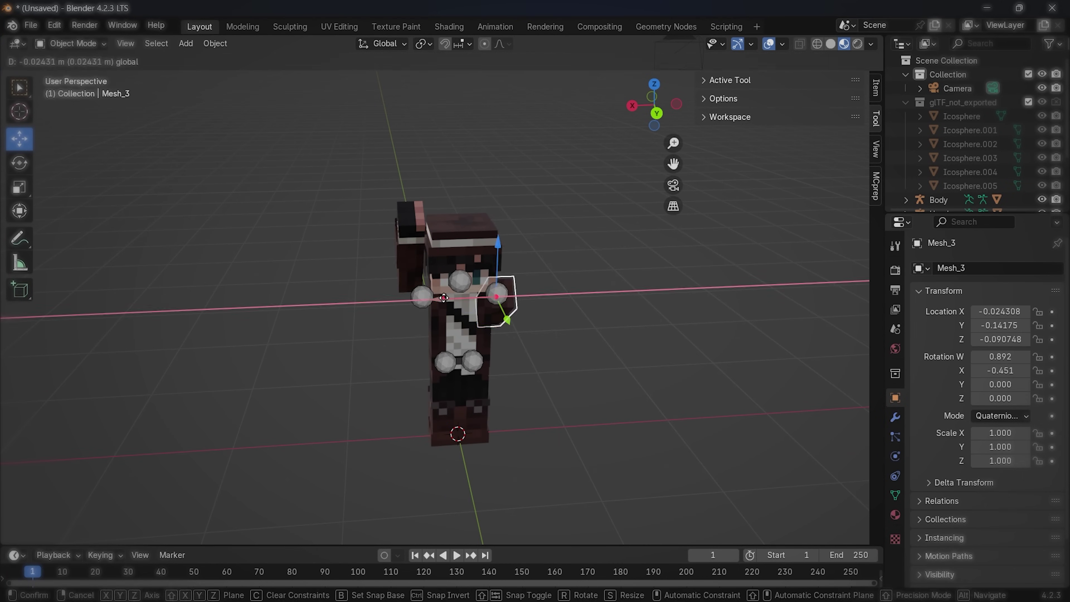
click(444, 298)
middle_drag(444, 298, 452, 239)
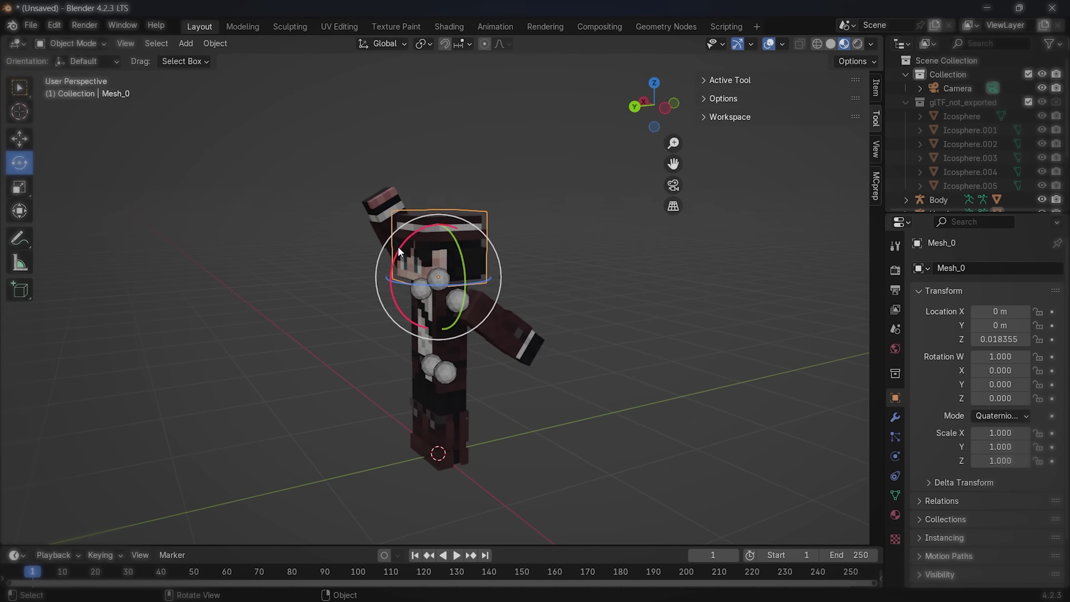
drag(399, 246, 394, 250)
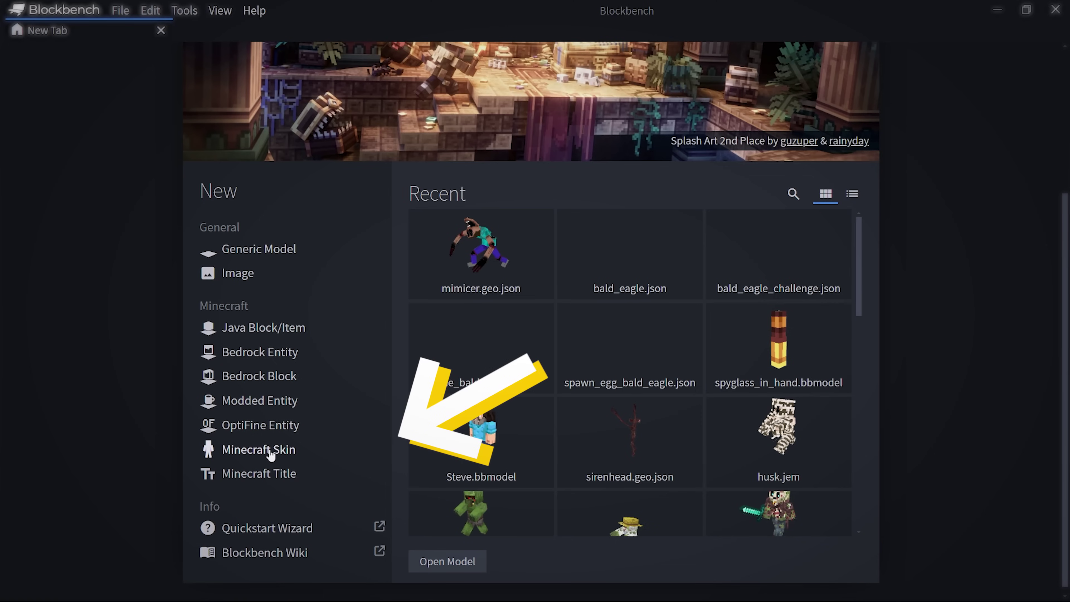
Start a new Minecraft Skin project using the Armor (Main) model with posing turned off.
click(271, 456)
click(517, 544)
click(555, 116)
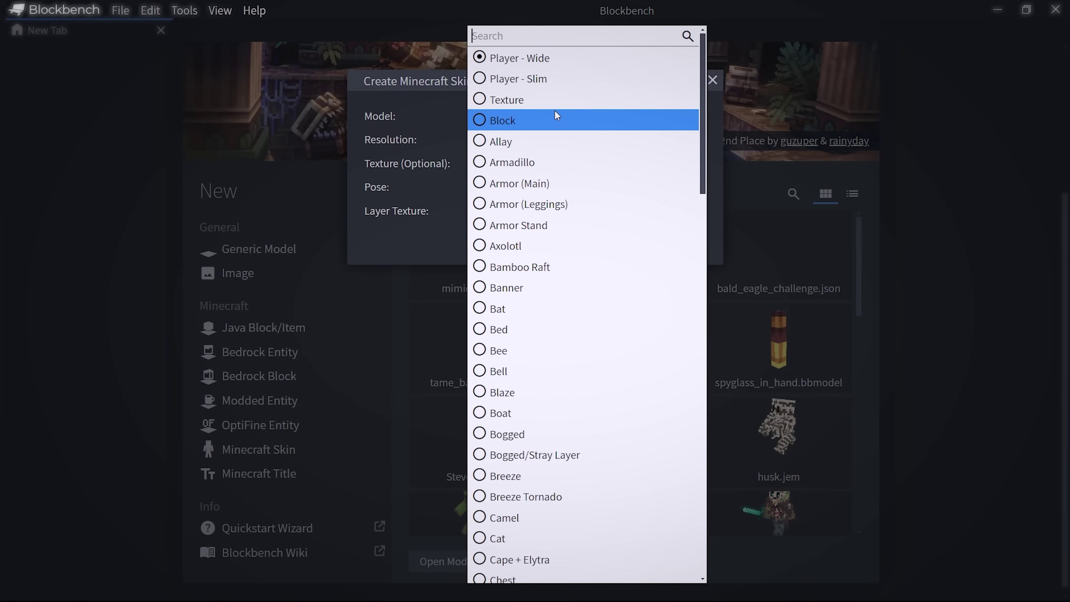
click(532, 181)
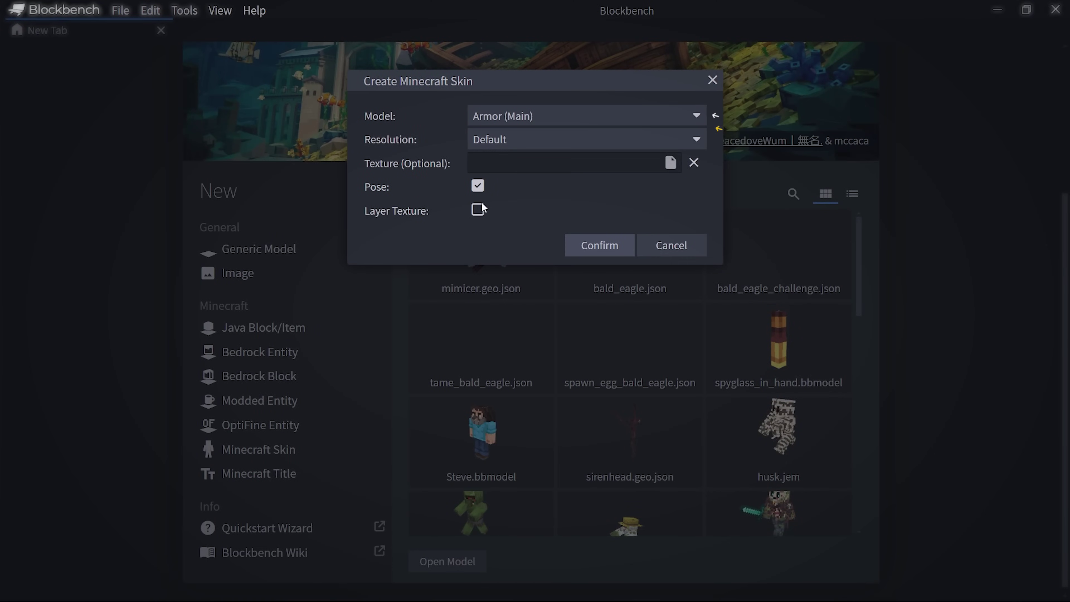
click(479, 186)
Choose the diamond armor texture and create the main armor skin project.
click(671, 162)
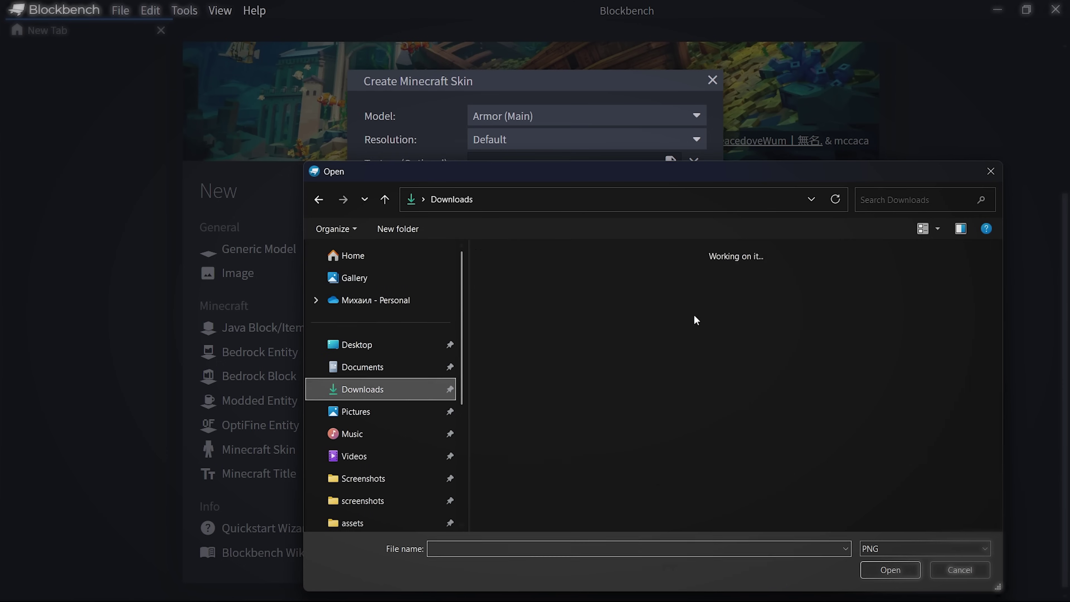
click(878, 200)
text(bare)
key(Down)
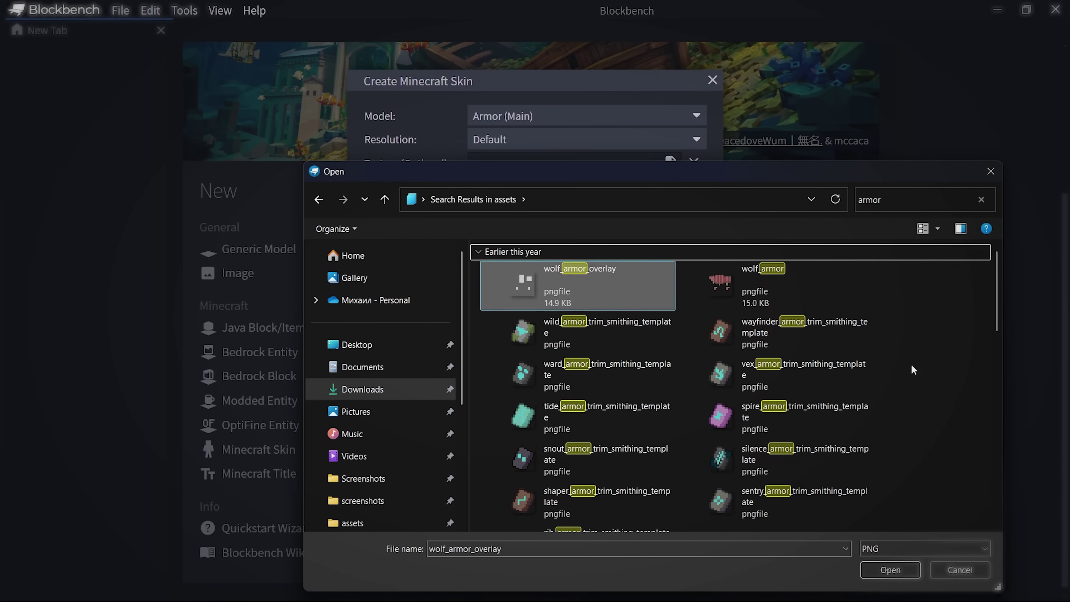
scroll(626, 433, down, 5)
click(883, 199)
text(daimond)
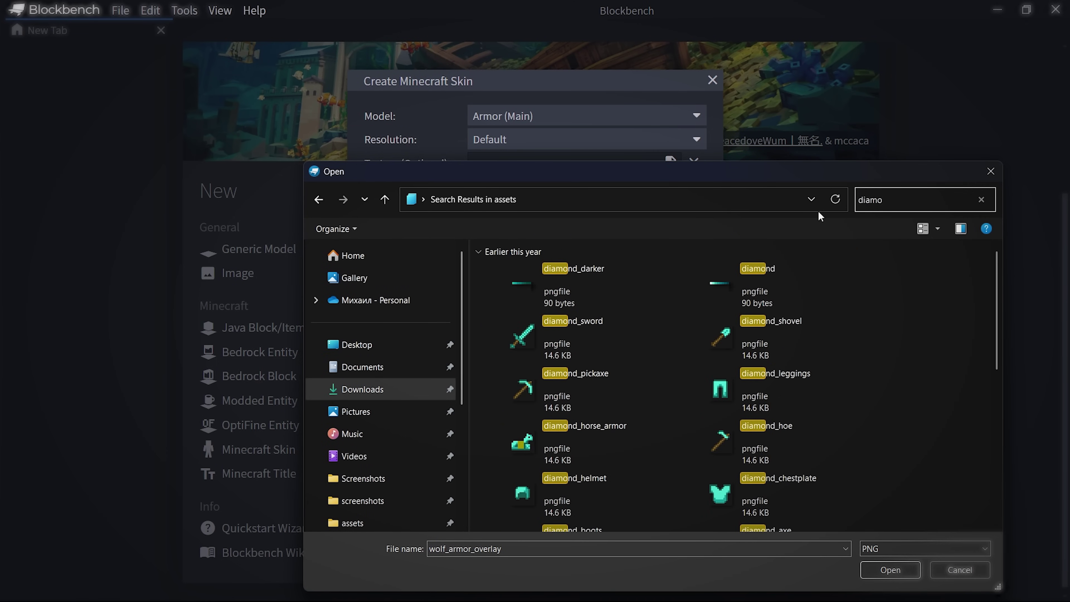
scroll(716, 379, down, 5)
click(523, 399)
click(938, 228)
click(998, 87)
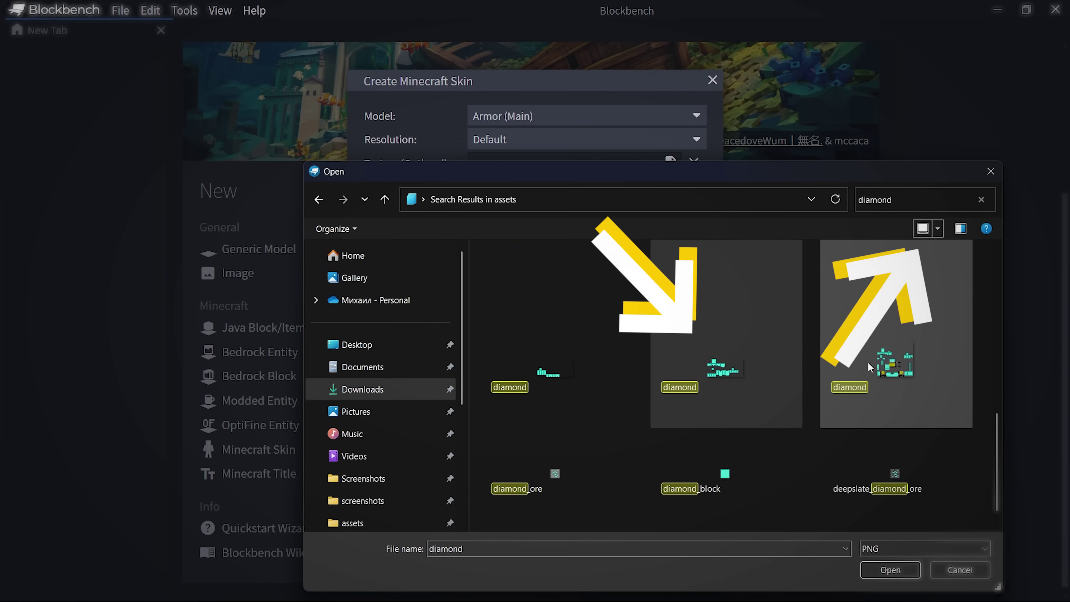
double_click(713, 355)
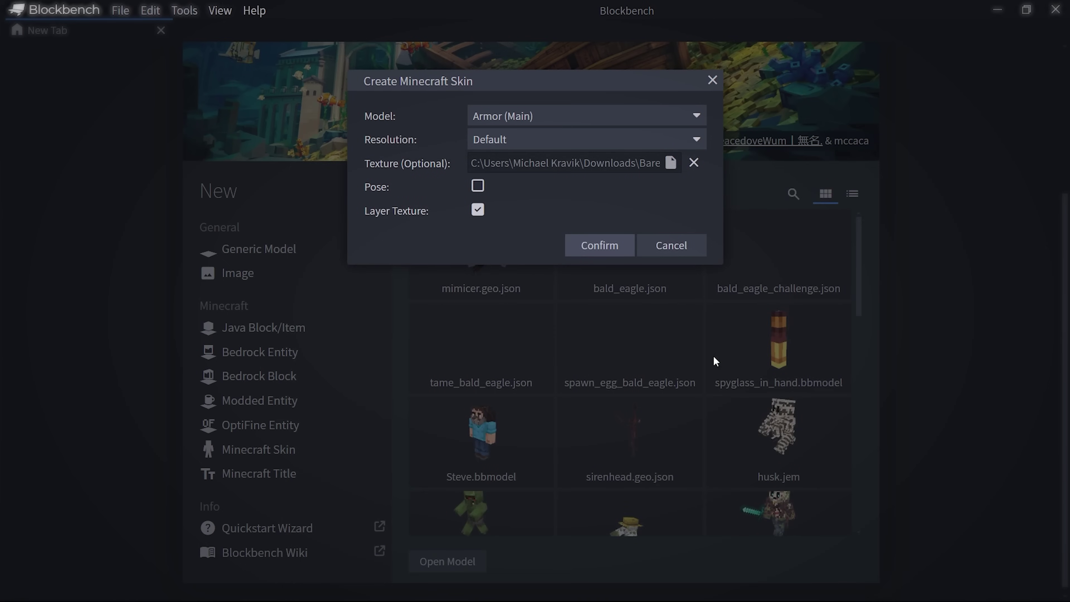
click(592, 244)
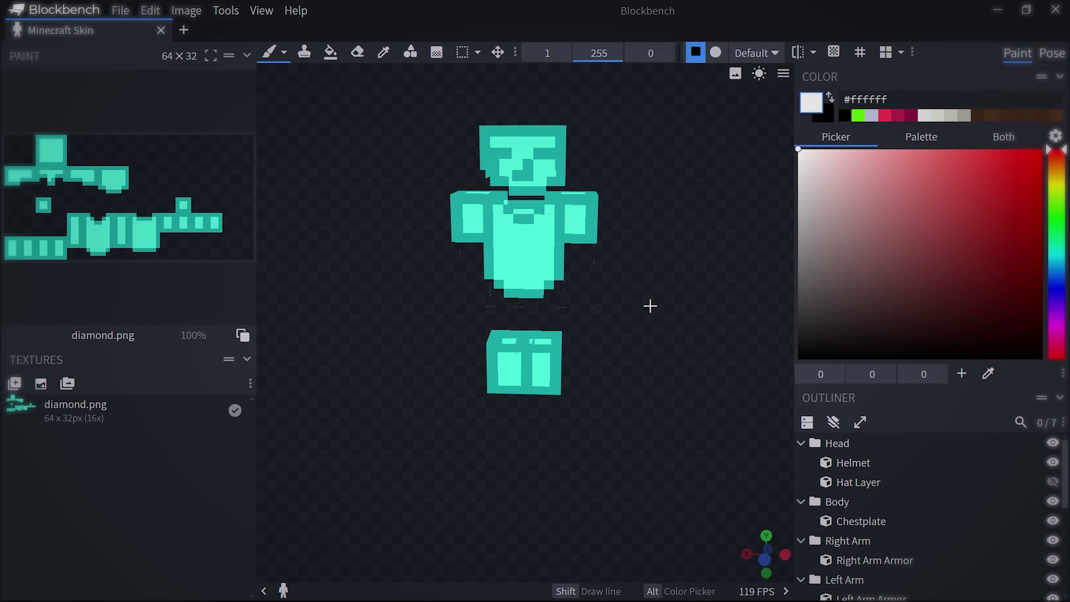
Turn the armor model back to front view and open File > Convert Project.
drag(650, 306, 709, 309)
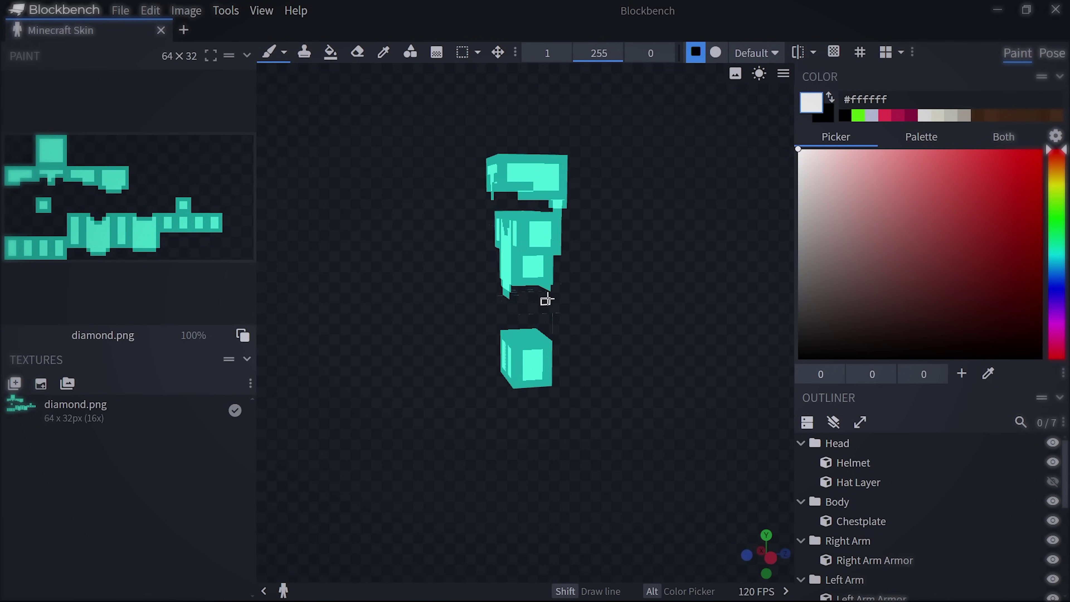
drag(685, 303, 653, 301)
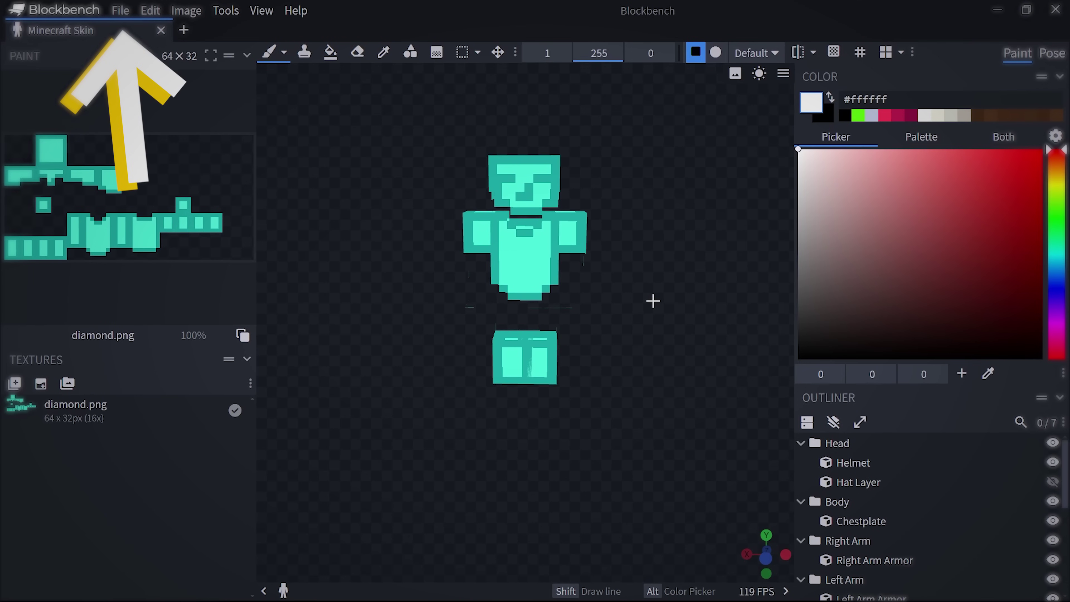
click(121, 11)
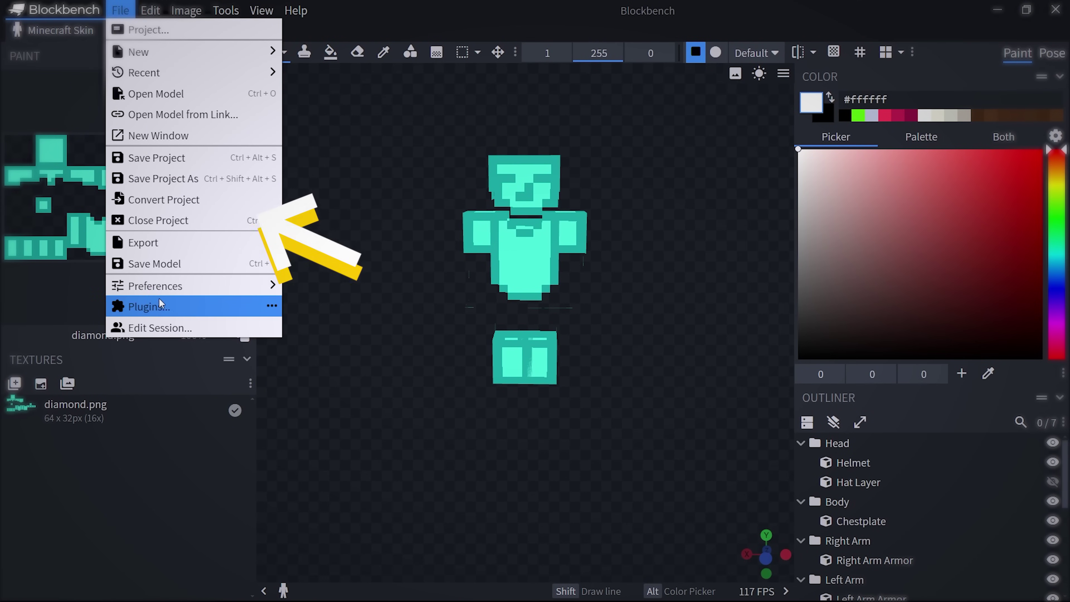
click(199, 202)
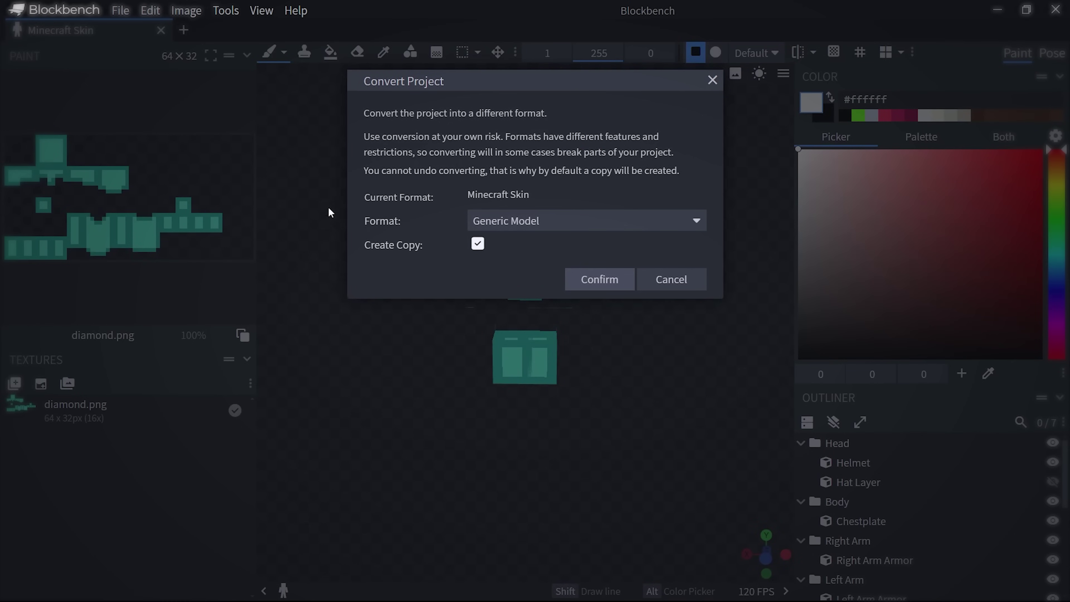
Convert the main armor to a Generic Model and create an Armor (Leggings) skin using diamond.png.
click(585, 280)
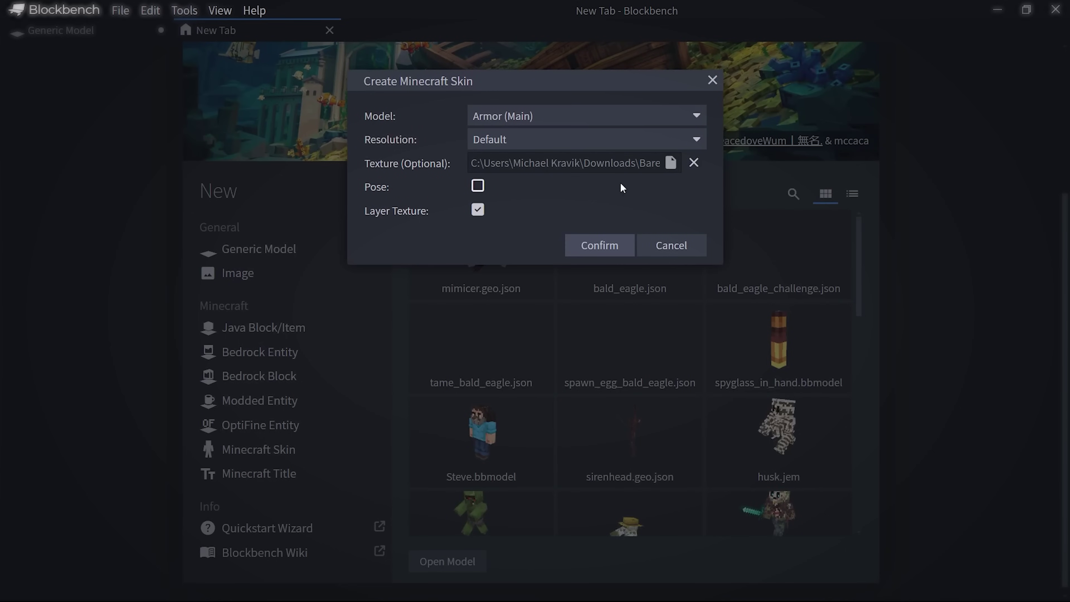
click(547, 116)
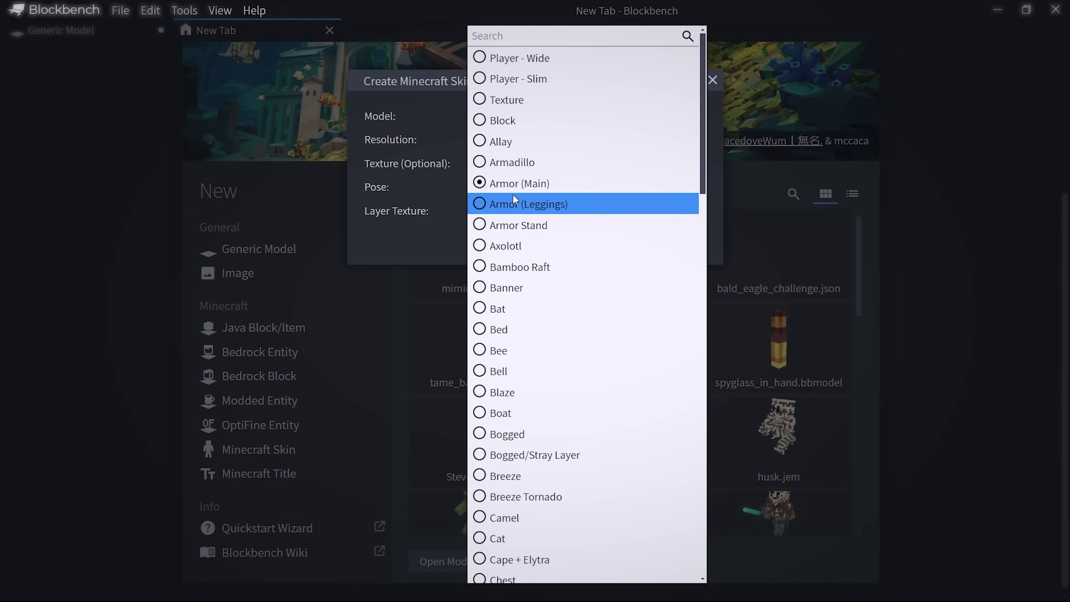
click(512, 202)
click(495, 164)
click(906, 200)
text(diamond_darker)
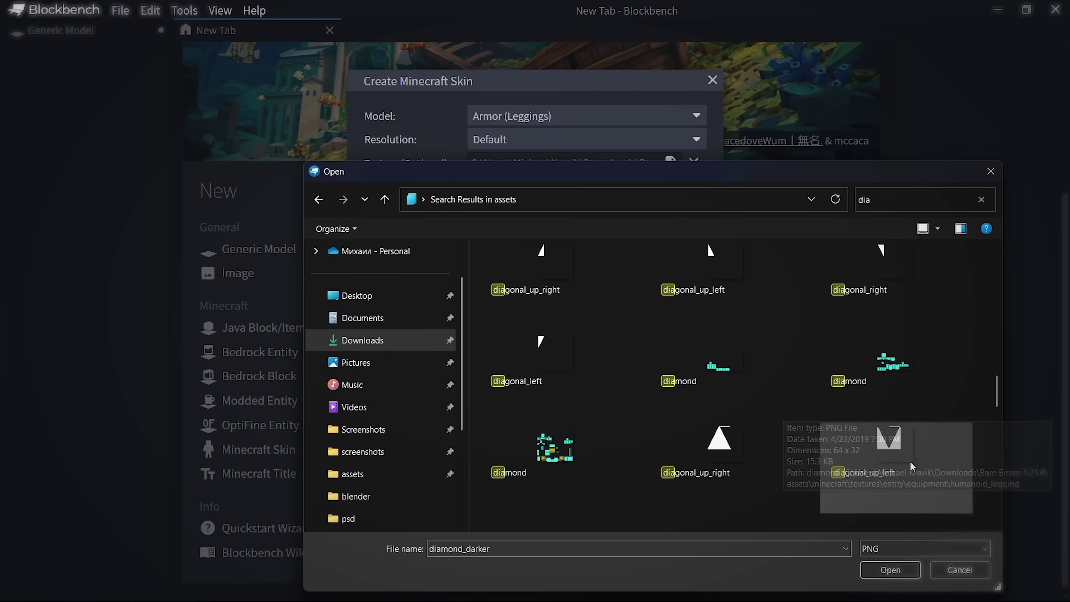
double_click(711, 372)
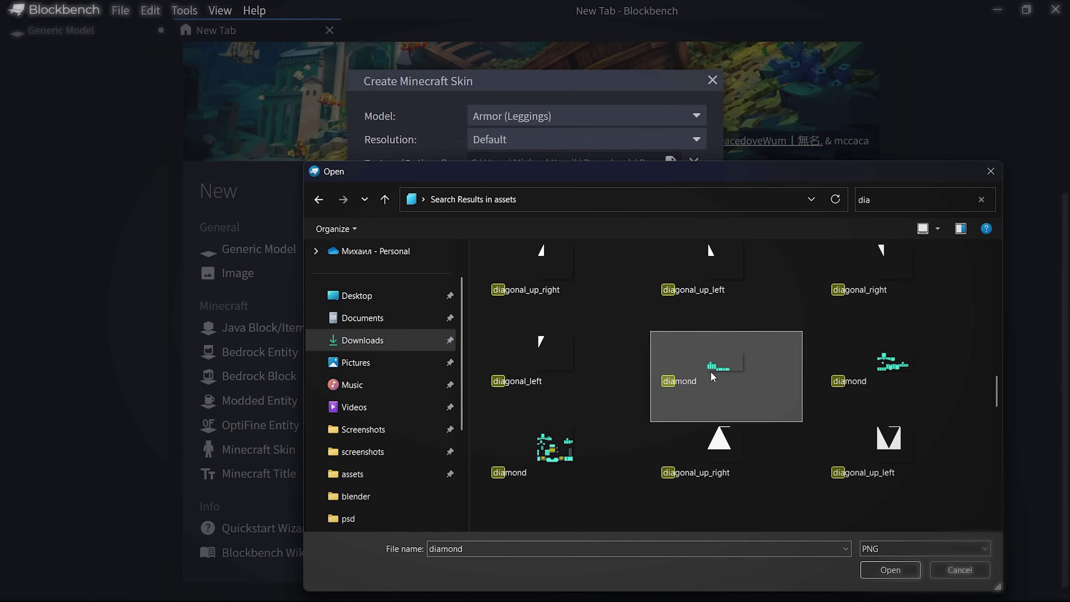
Convert the leggings project to a Generic Model without keeping a copy, and start a new skin project.
click(120, 10)
click(168, 199)
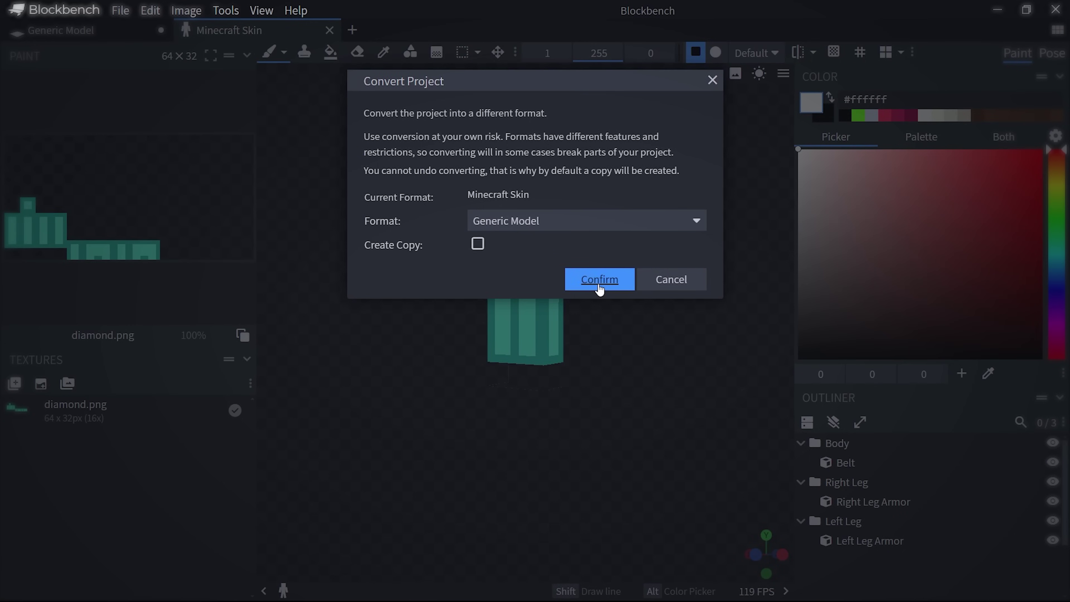
click(597, 282)
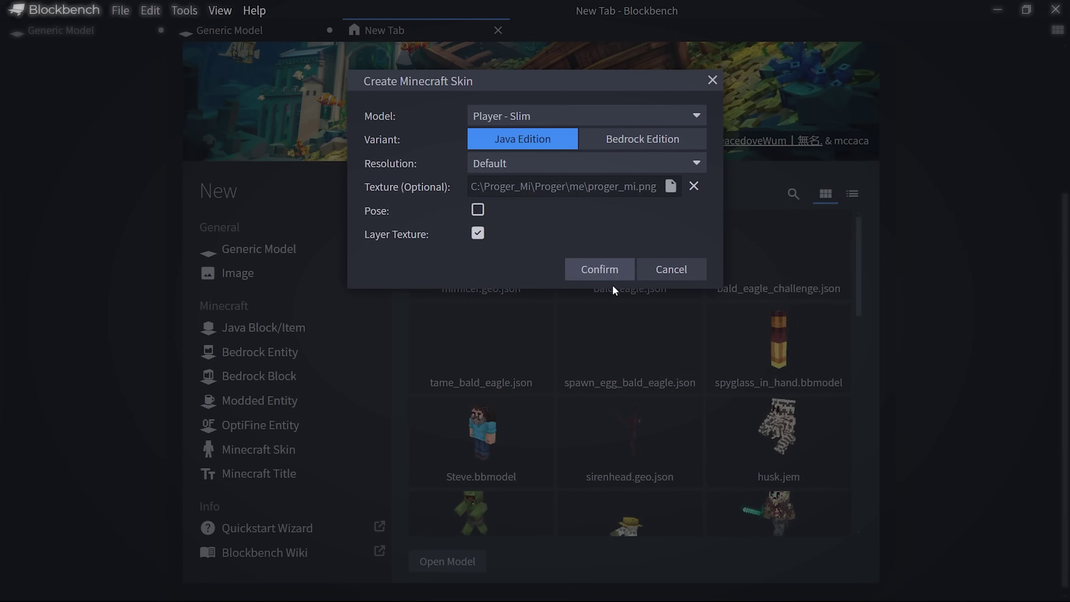
Create the player skin as a Generic Model and import both diamond armor projects onto it.
click(607, 269)
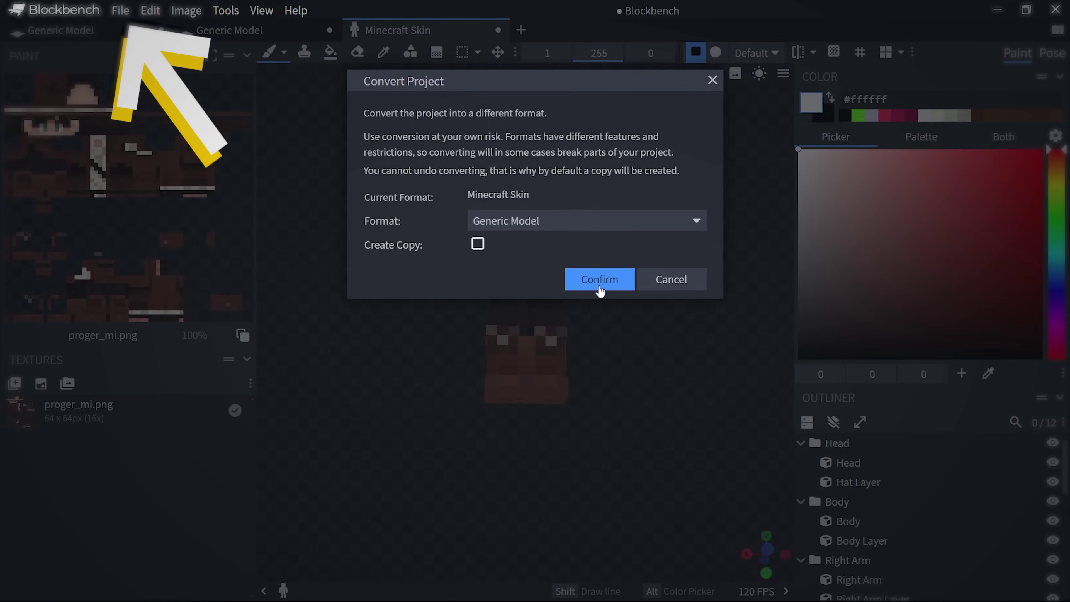
key(Return)
click(119, 9)
mouse_move(142, 248)
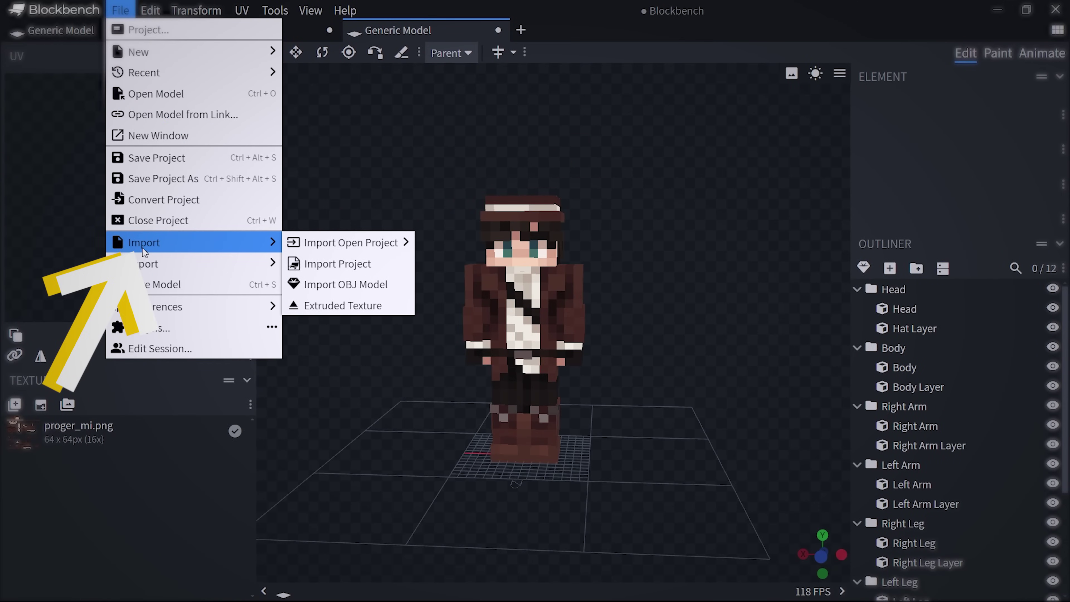
mouse_move(354, 246)
click(475, 247)
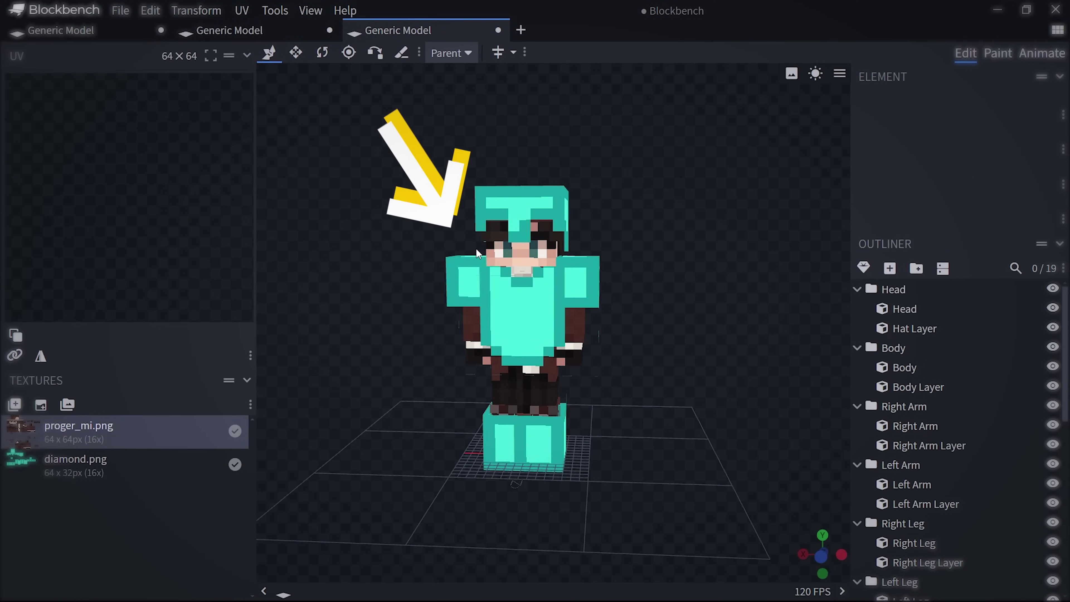
click(120, 10)
mouse_move(155, 247)
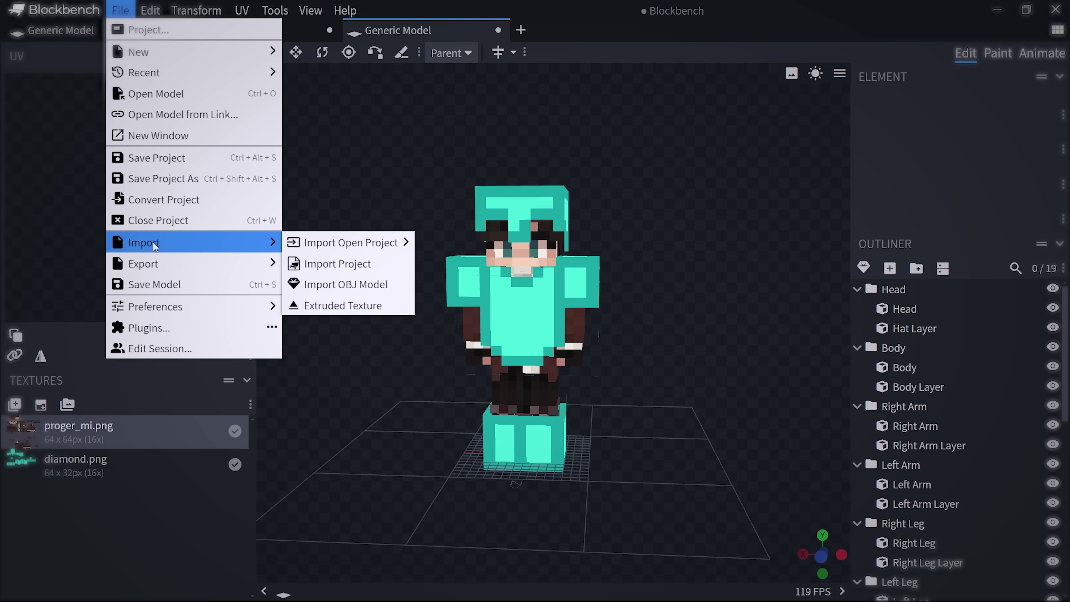
click(468, 266)
Parent the armor groups under matching body parts, such as Head2 under Head and Left_Leg2 under Left Leg.
click(908, 434)
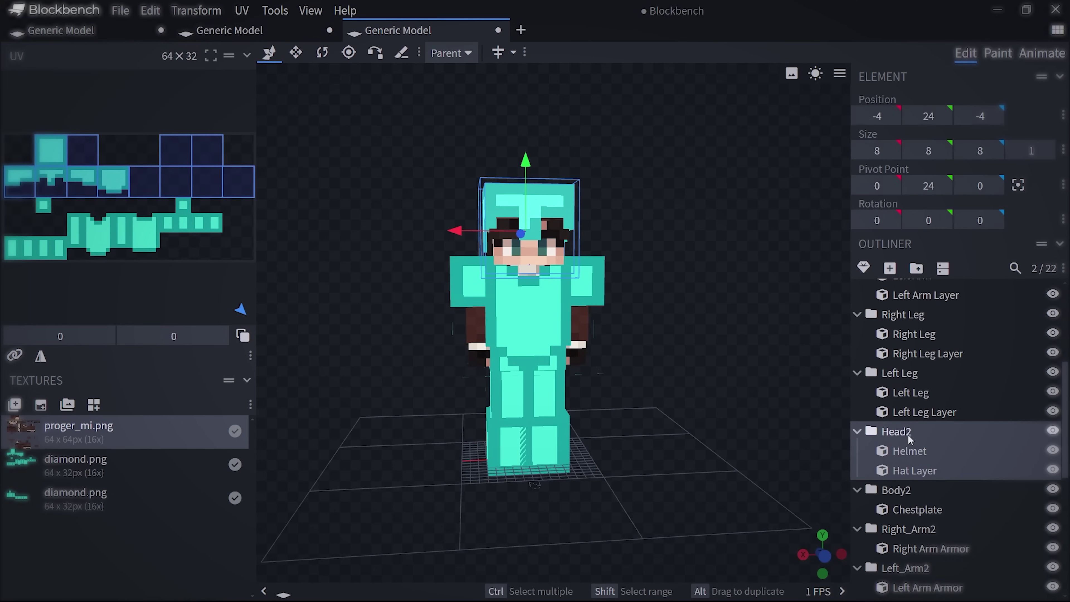
scroll(969, 401, down, 2)
click(1053, 362)
scroll(944, 466, up, 5)
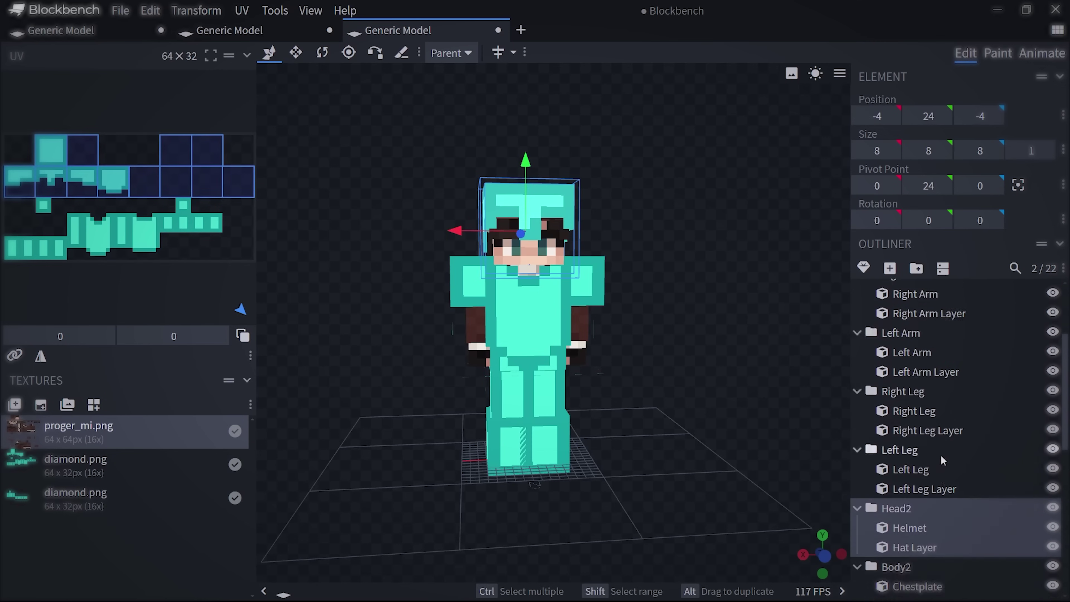
drag(956, 288, 916, 300)
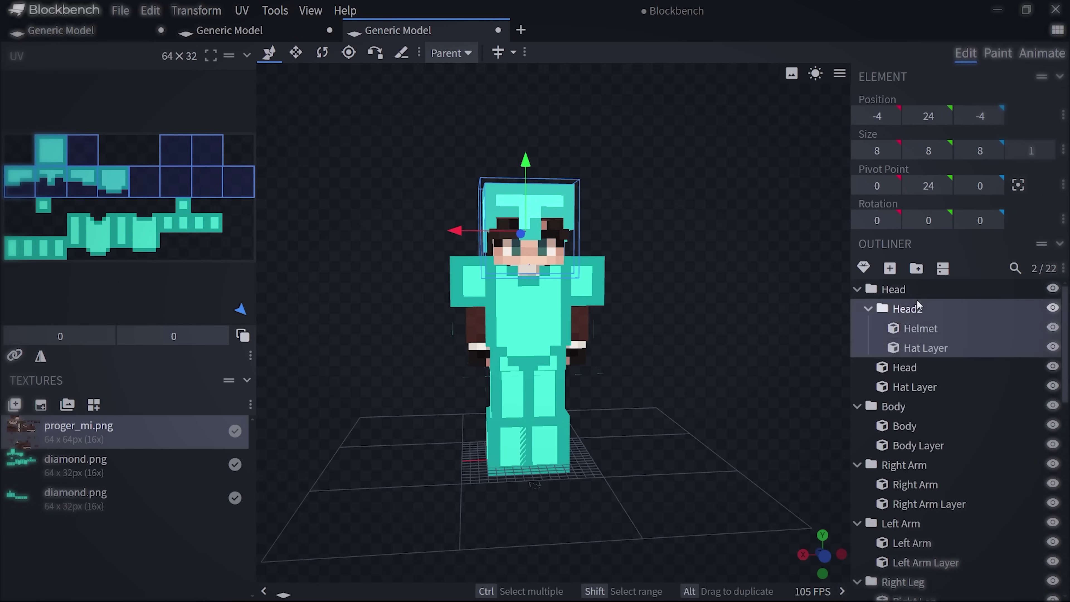
scroll(1052, 296, down, 10)
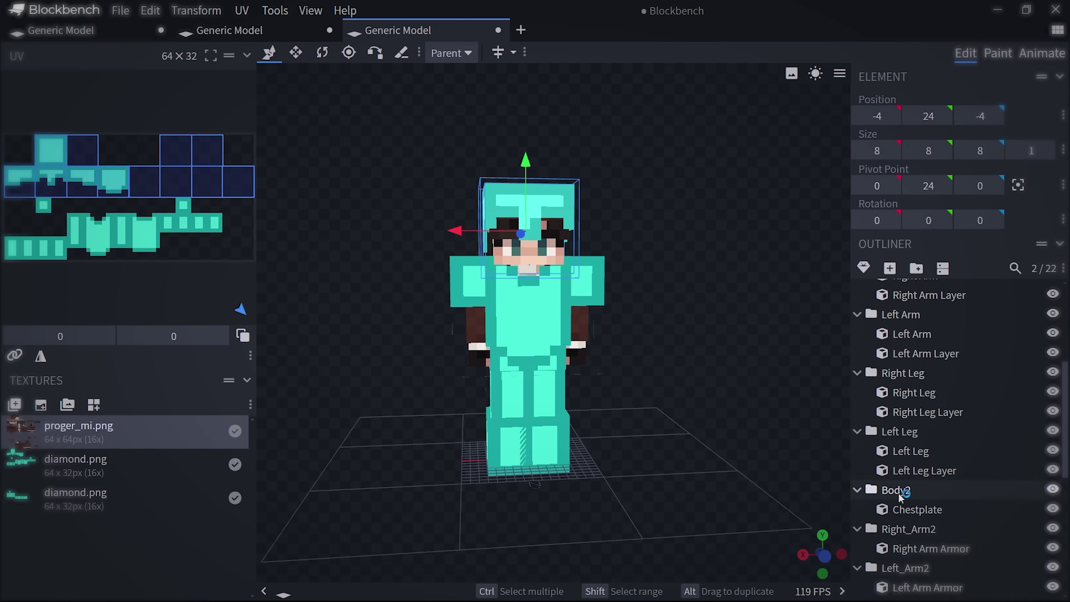
drag(906, 471, 906, 295)
drag(906, 504, 901, 327)
drag(904, 582, 900, 523)
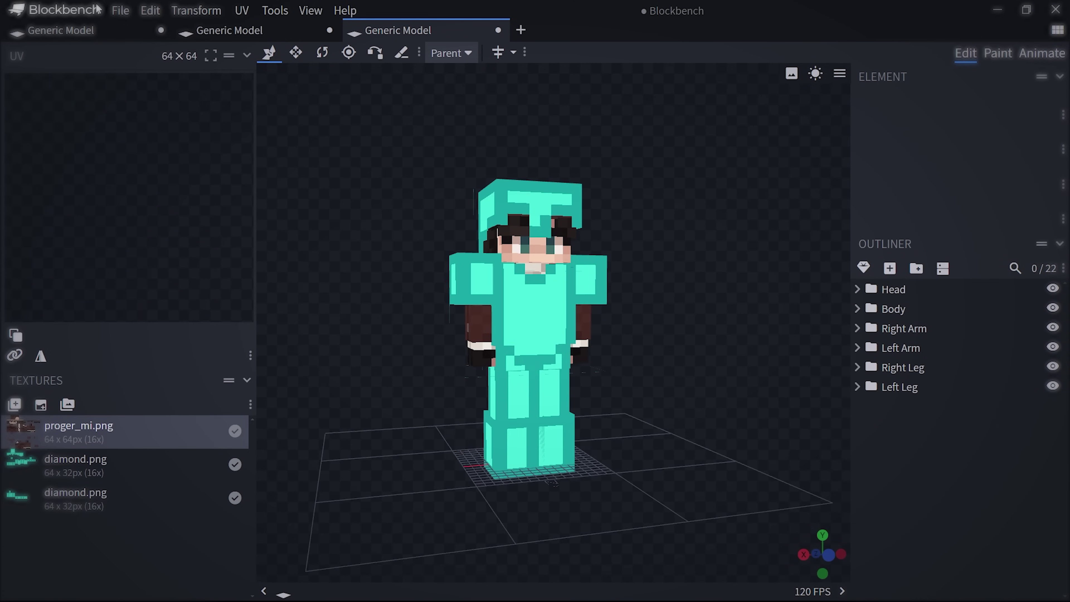
Export the combined model as glTF, naming the file 'armor'.
click(120, 10)
mouse_move(143, 263)
click(342, 265)
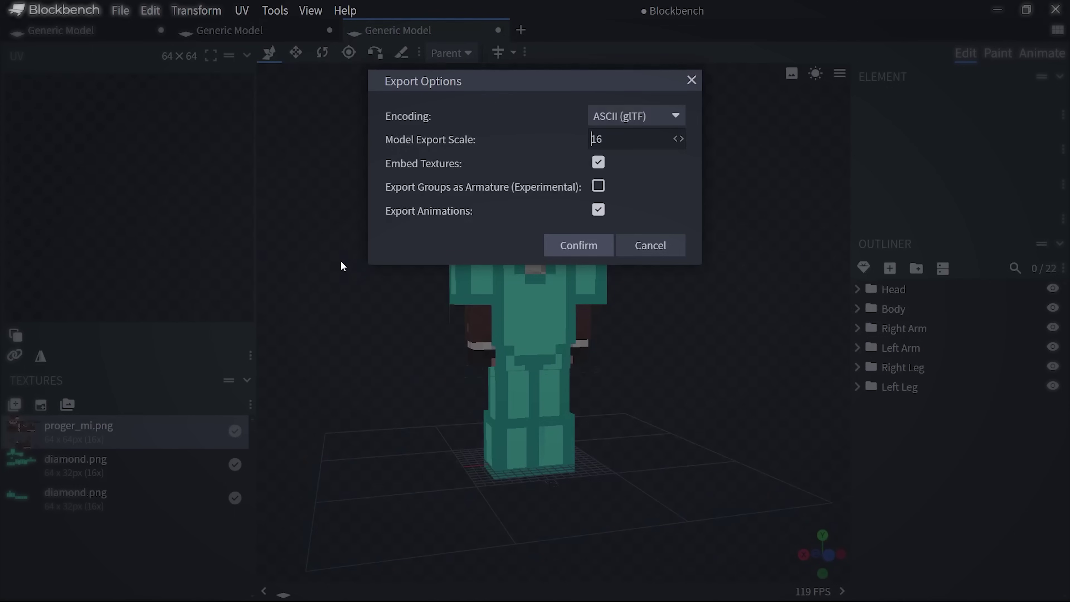
click(579, 245)
text(armor)
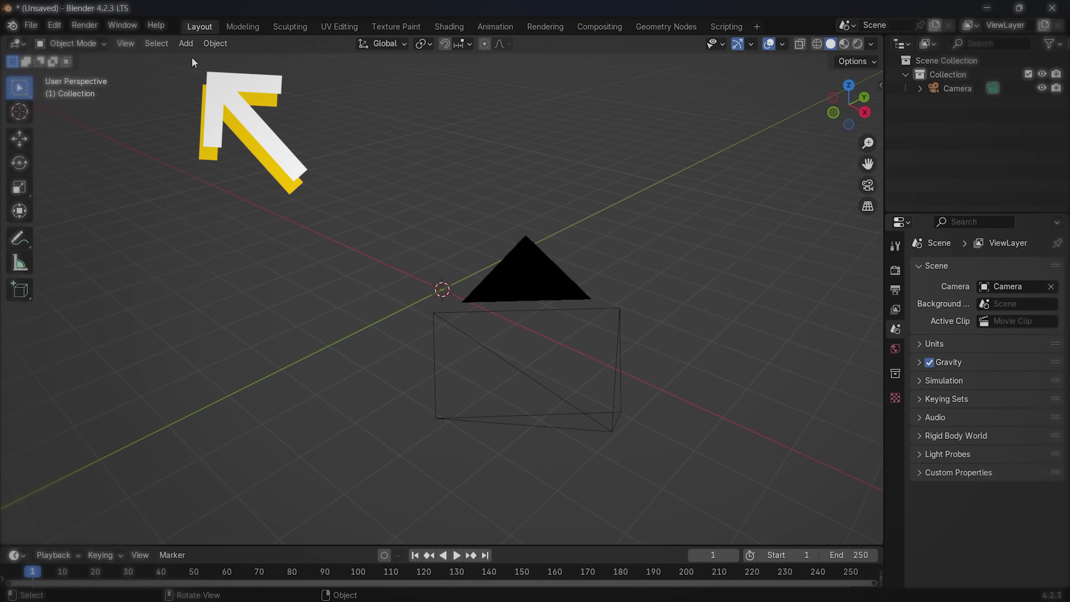
Open Blender's Add menu in the camera-only scene's 3D viewport.
click(186, 44)
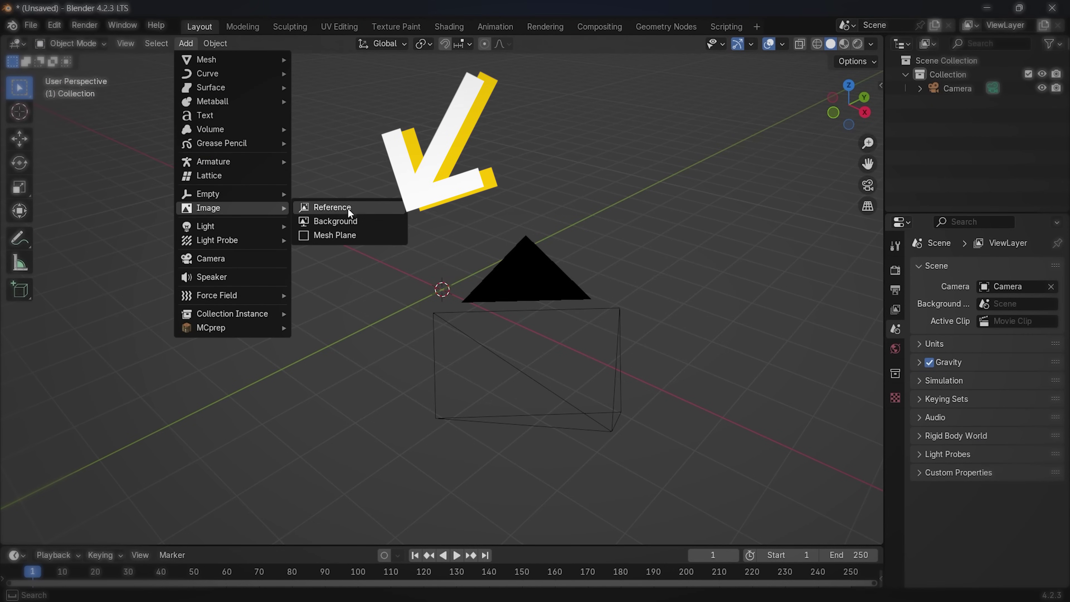
Add beesbg.png from the blender folder as a background image.
click(346, 221)
click(242, 387)
scroll(535, 326, down, 3)
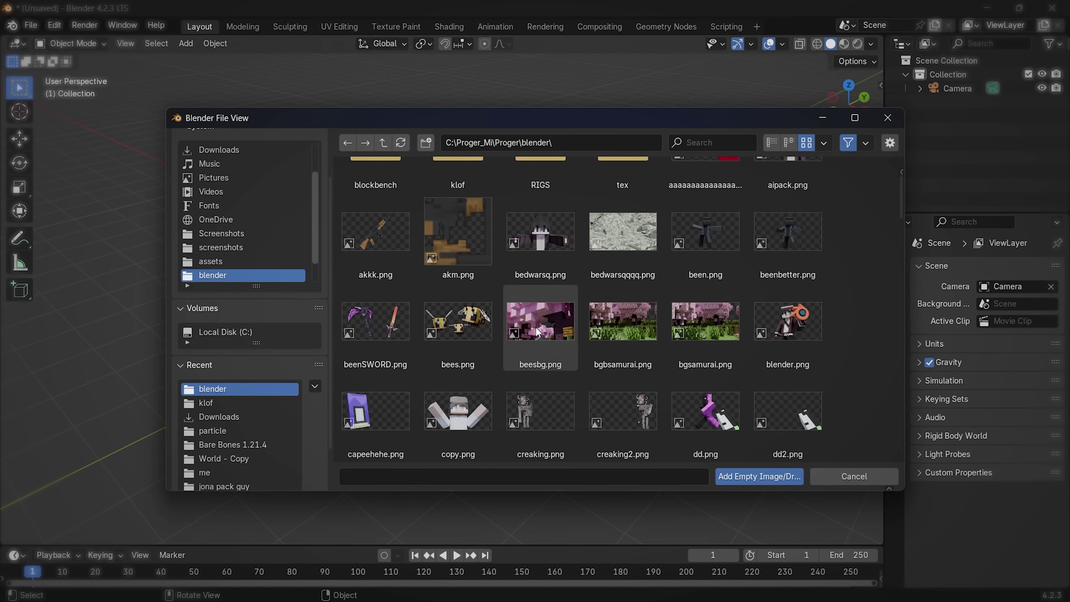
click(541, 243)
click(756, 480)
Raise the background image empty to Z 0.52372 m.
middle_drag(685, 318, 443, 220)
scroll(506, 280, up, 2)
key(shift+space)
key(g)
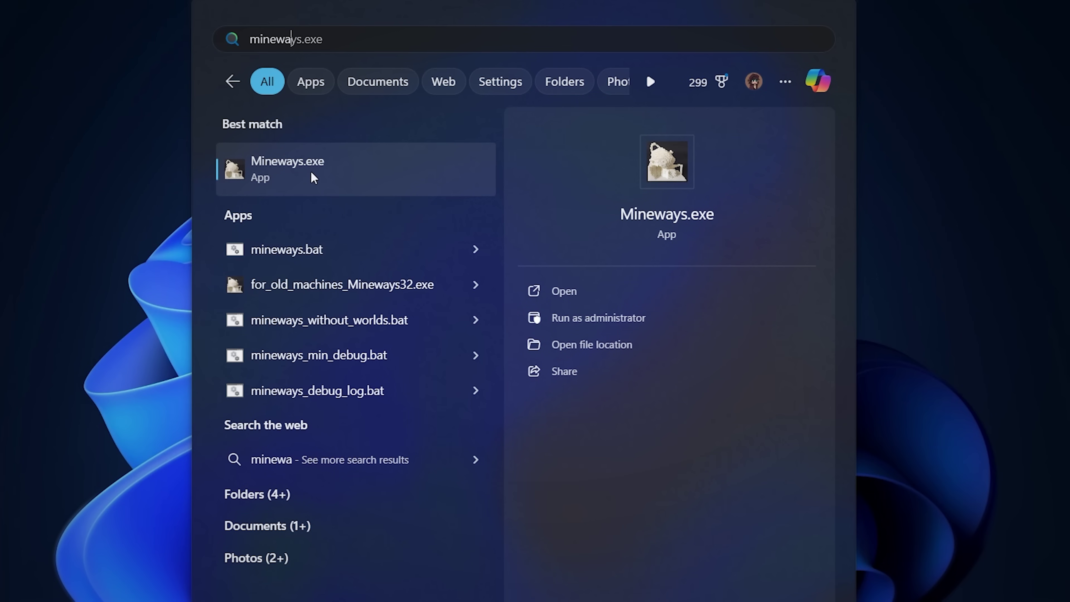
Launch Mineways, dismiss the missing-worlds warning, and browse Open World to Downloads > Pumpkin Valley.
click(300, 168)
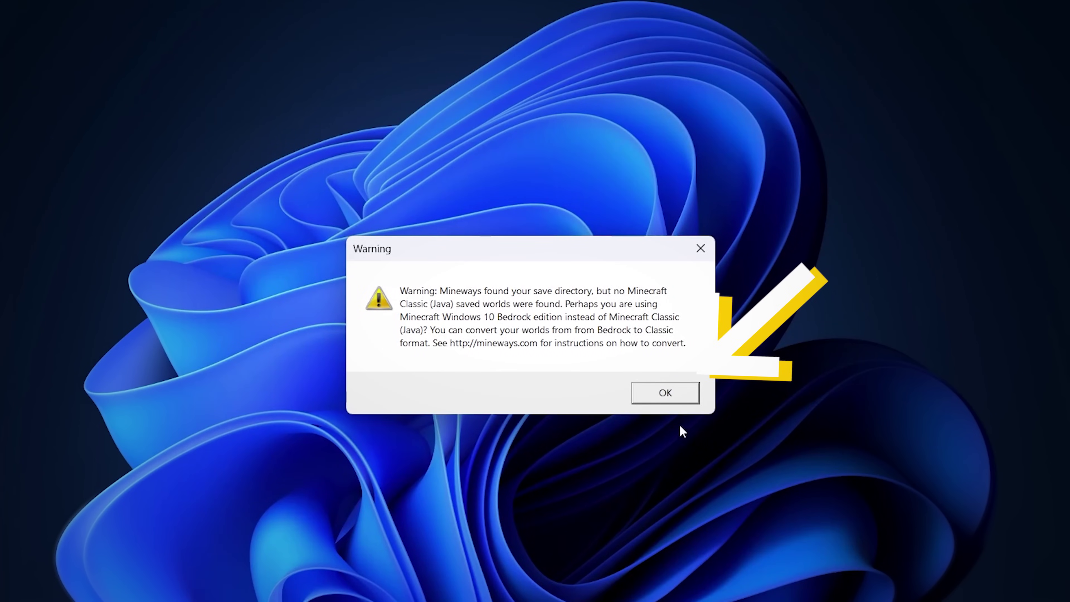
click(666, 394)
click(38, 118)
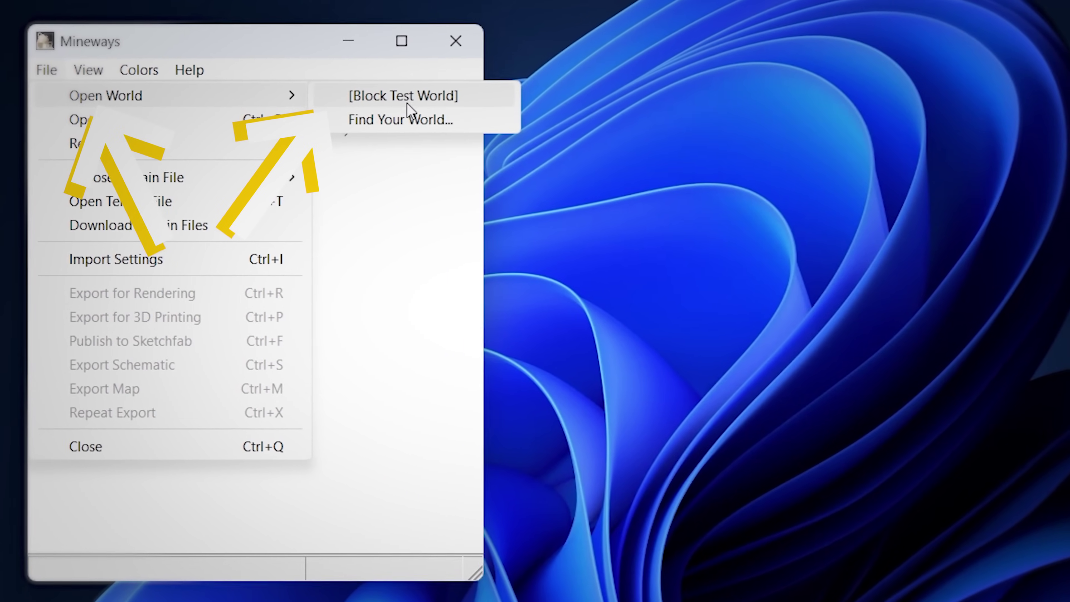
click(371, 132)
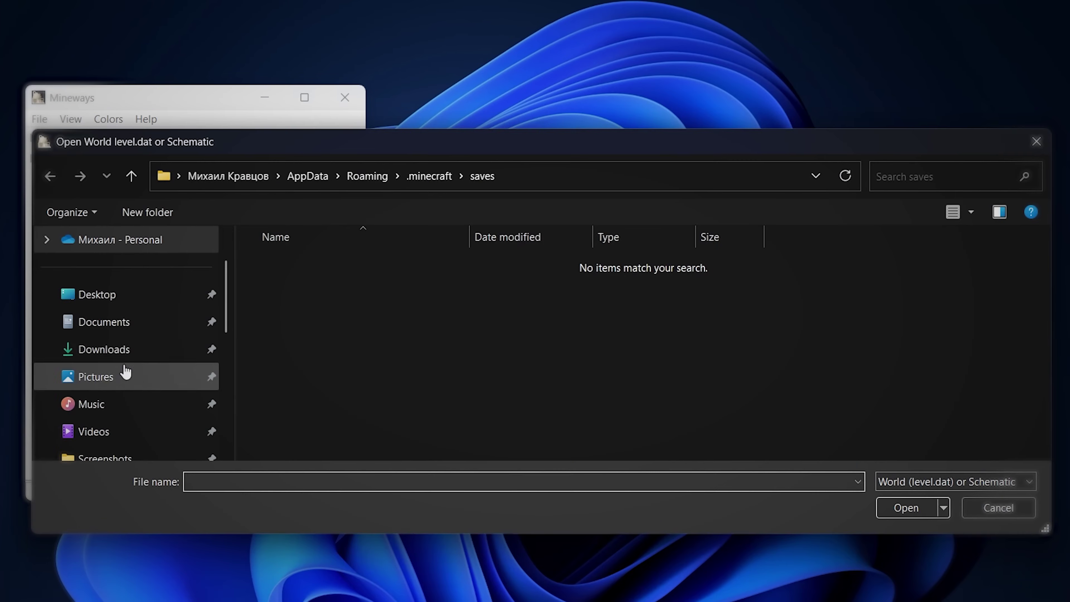
click(124, 369)
double_click(786, 359)
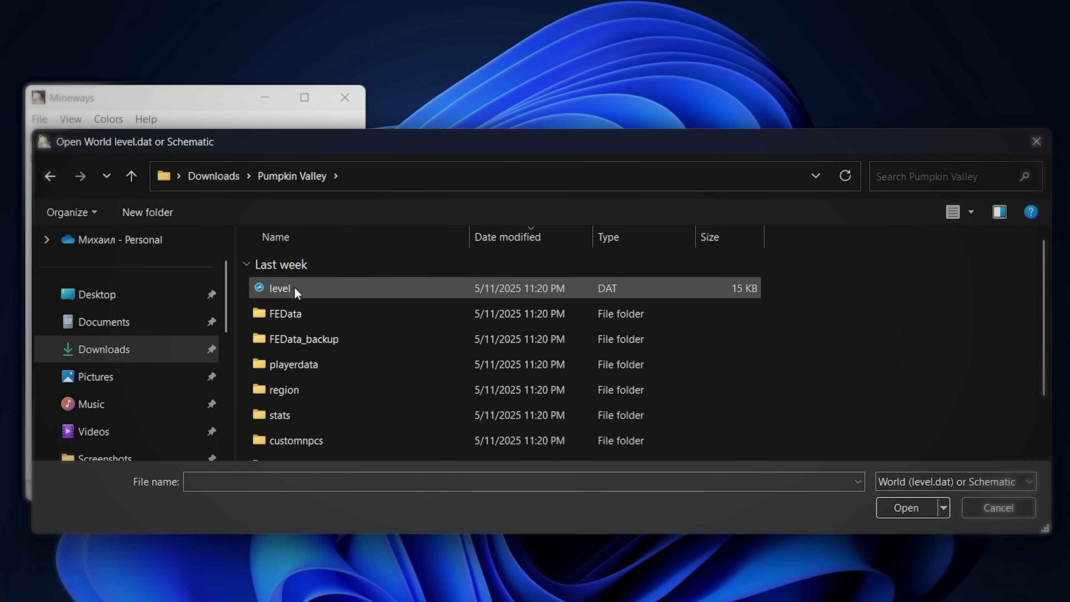
Load the Pumpkin Valley world and select the river bank area, accepting the depth reset.
double_click(306, 288)
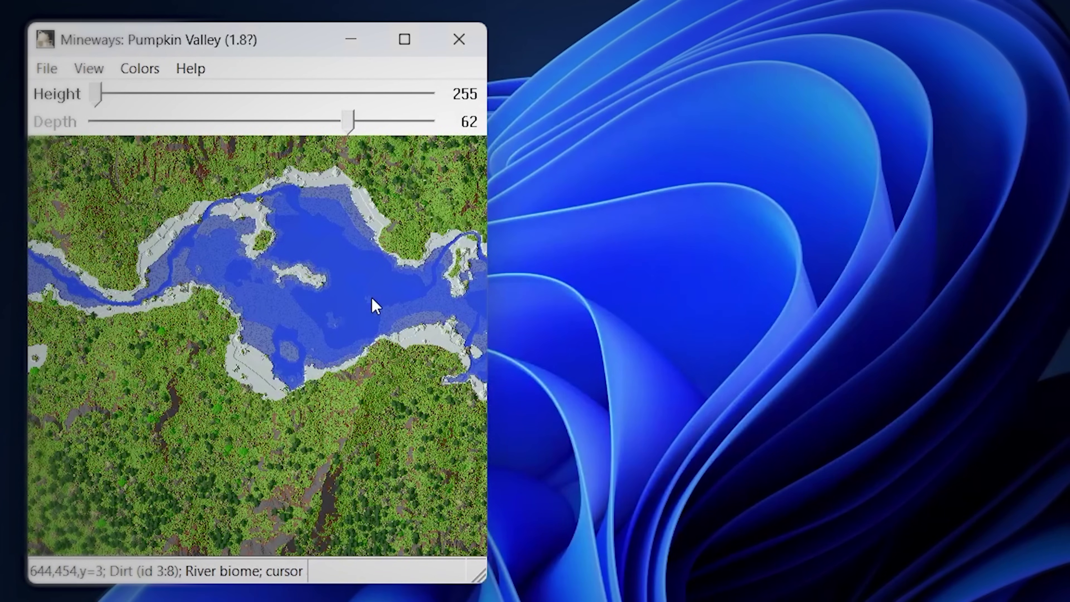
key(Down)
key(Down)
key(Down)
key(Down)
key(Down)
key(Down)
key(Down)
key(Down)
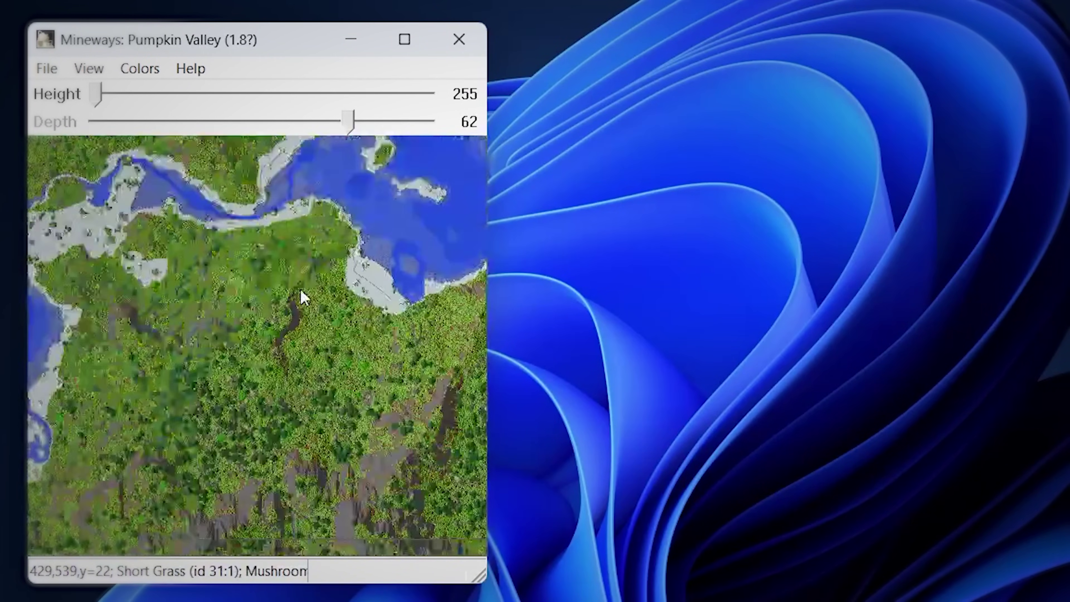
key(Up)
key(Up)
key(Up)
key(Up)
key(Up)
key(Up)
key(Up)
key(Up)
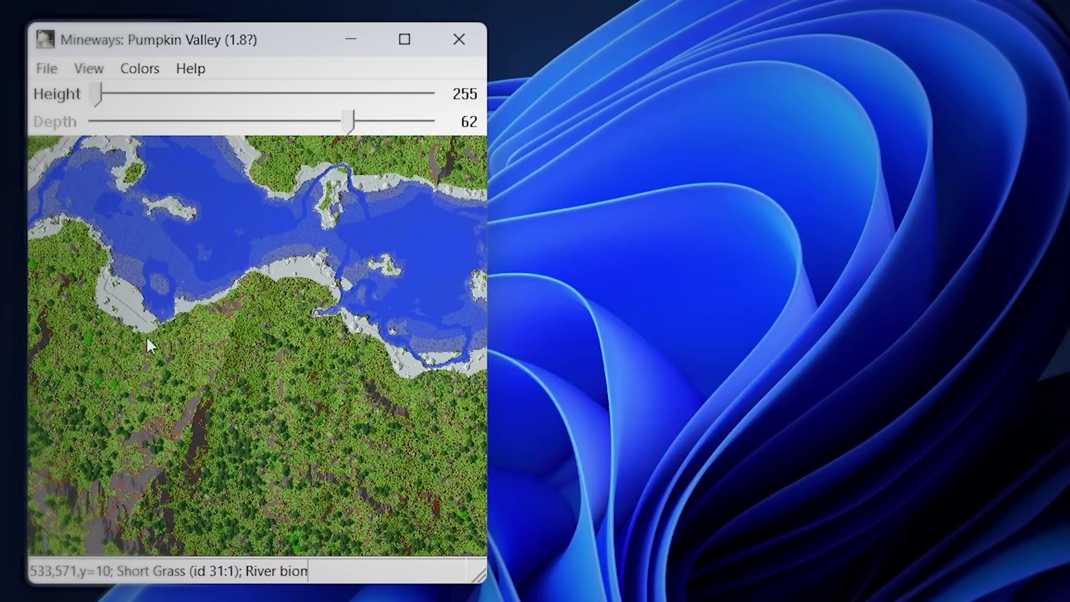
key(Down)
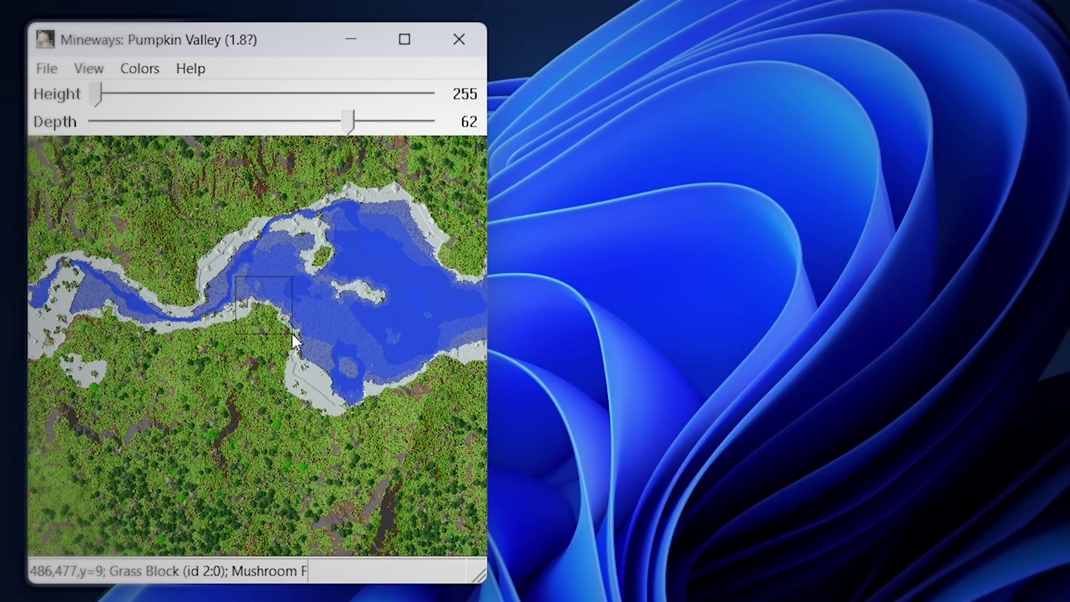
right_drag(292, 333, 293, 336)
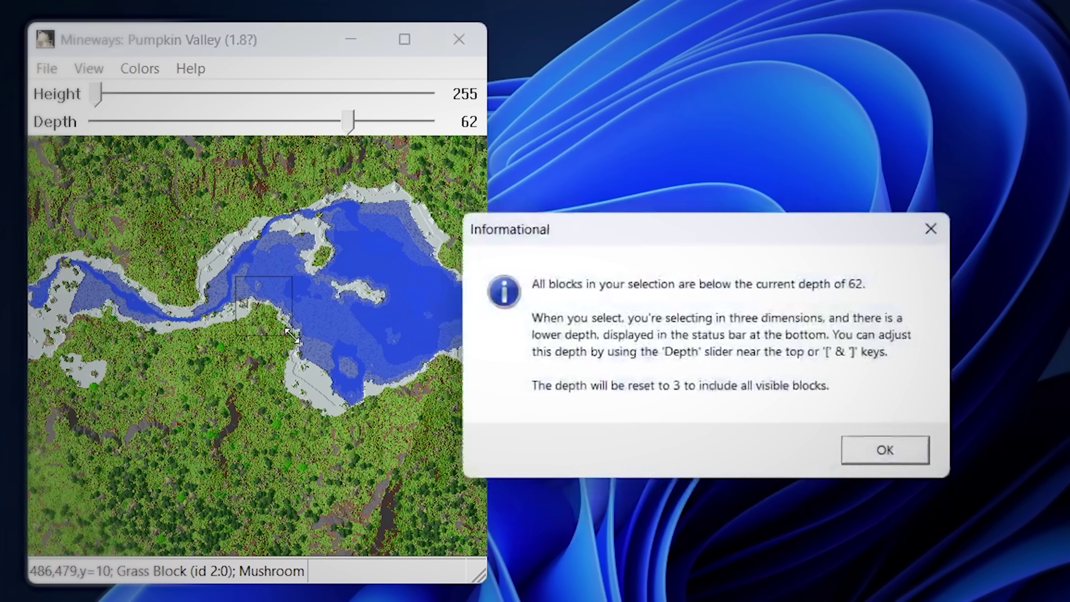
click(912, 459)
Export the selection for rendering as 'mout' in the blender folder, then close Mineways.
click(47, 68)
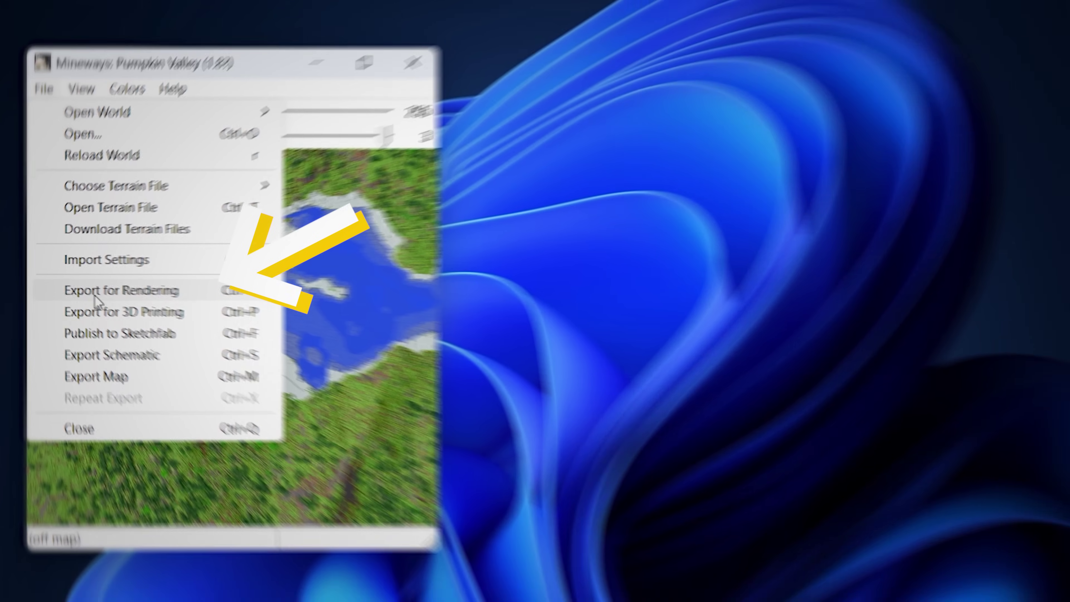
click(126, 293)
scroll(92, 320, down, 2)
click(93, 322)
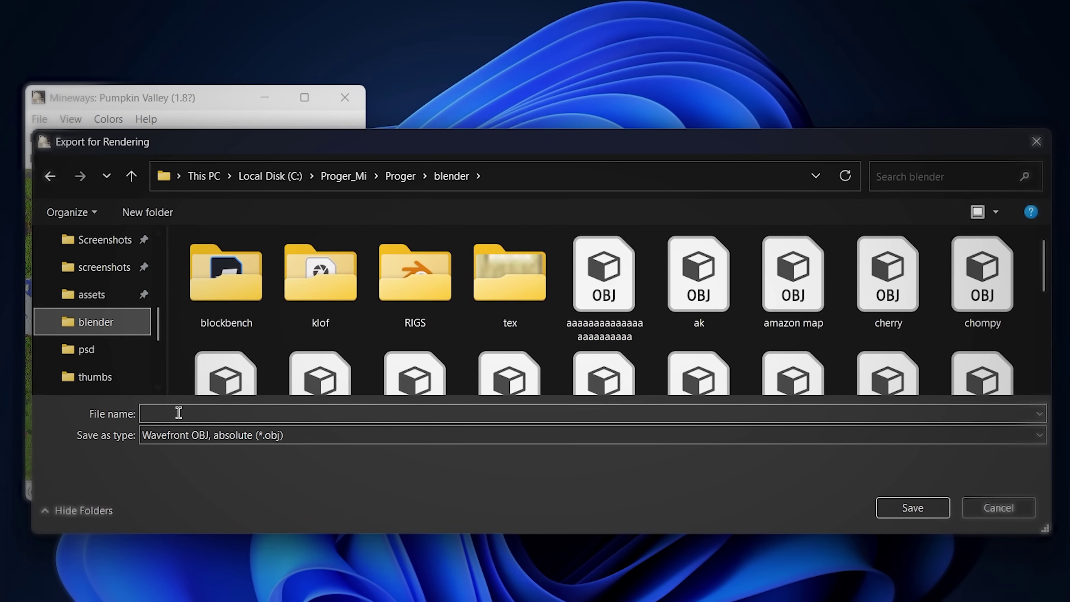
click(179, 413)
text(mout)
click(913, 508)
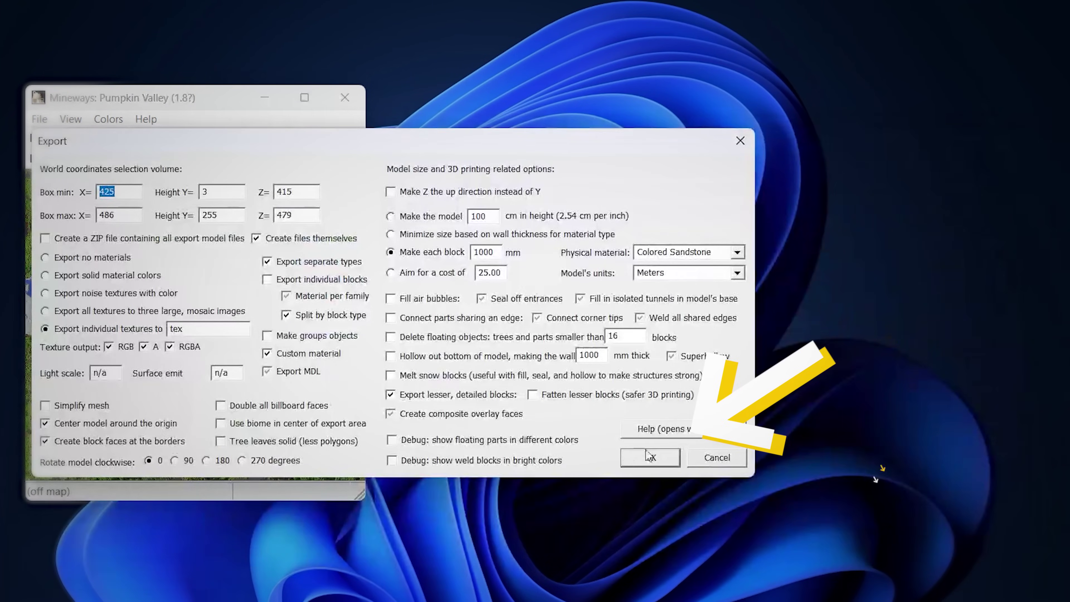
click(638, 453)
click(588, 412)
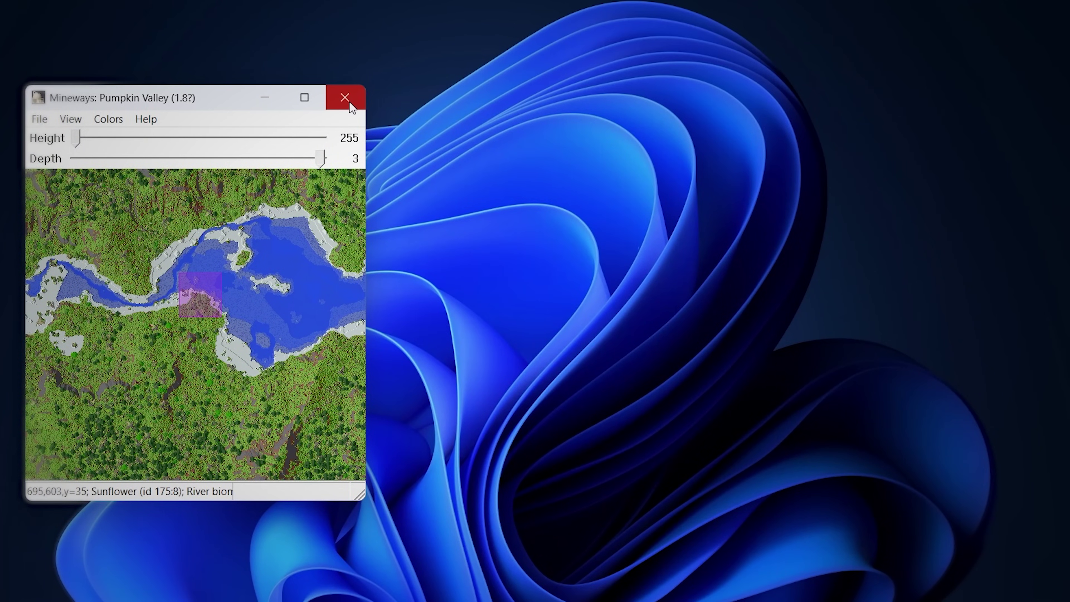
click(345, 98)
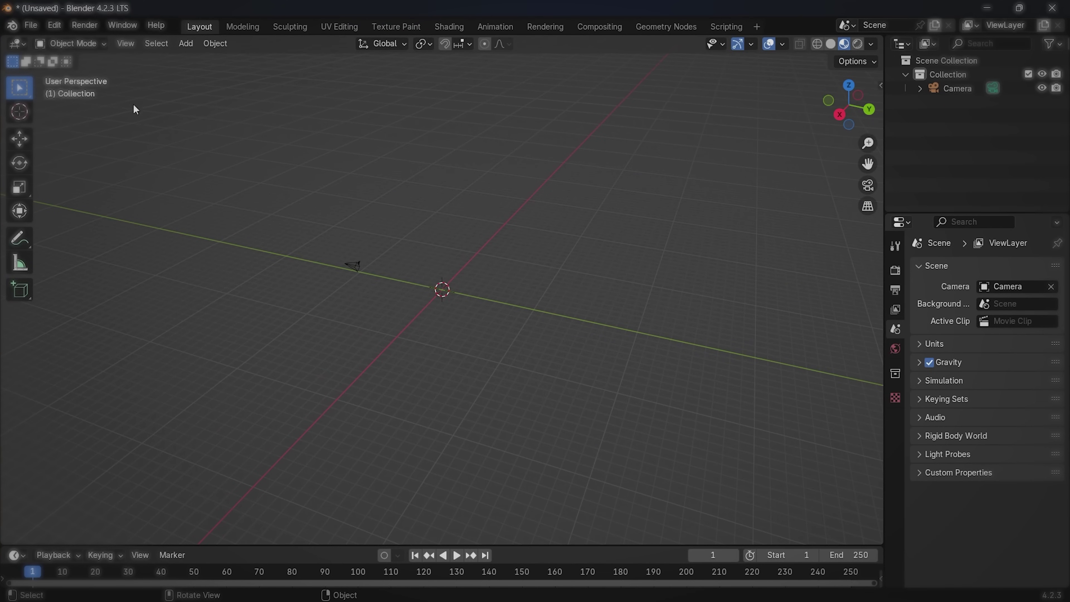
Import mout.obj as a Wavefront OBJ terrain.
click(34, 26)
mouse_move(126, 222)
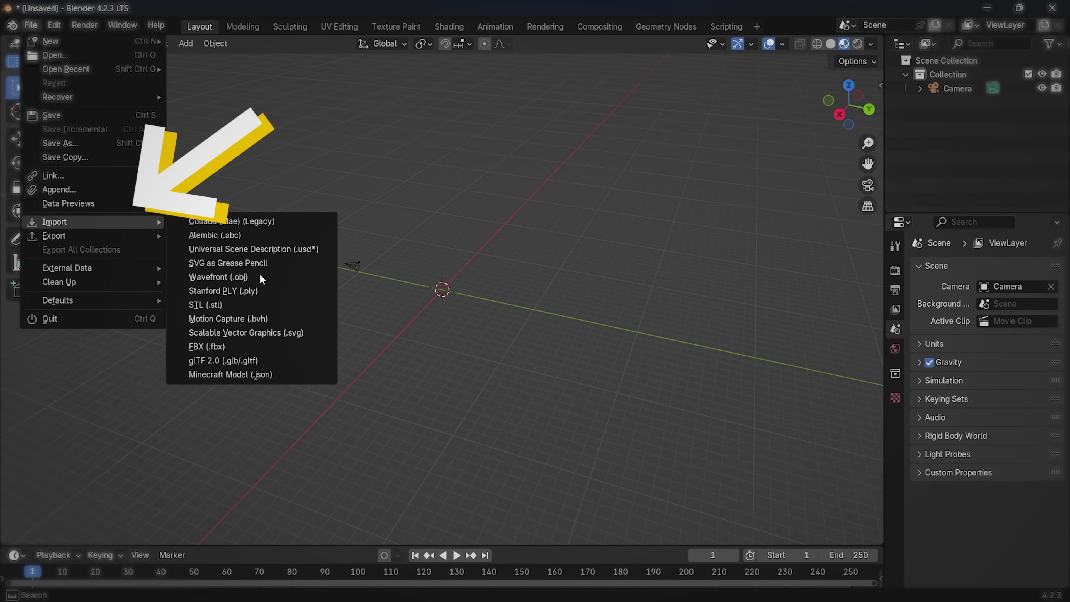
click(233, 280)
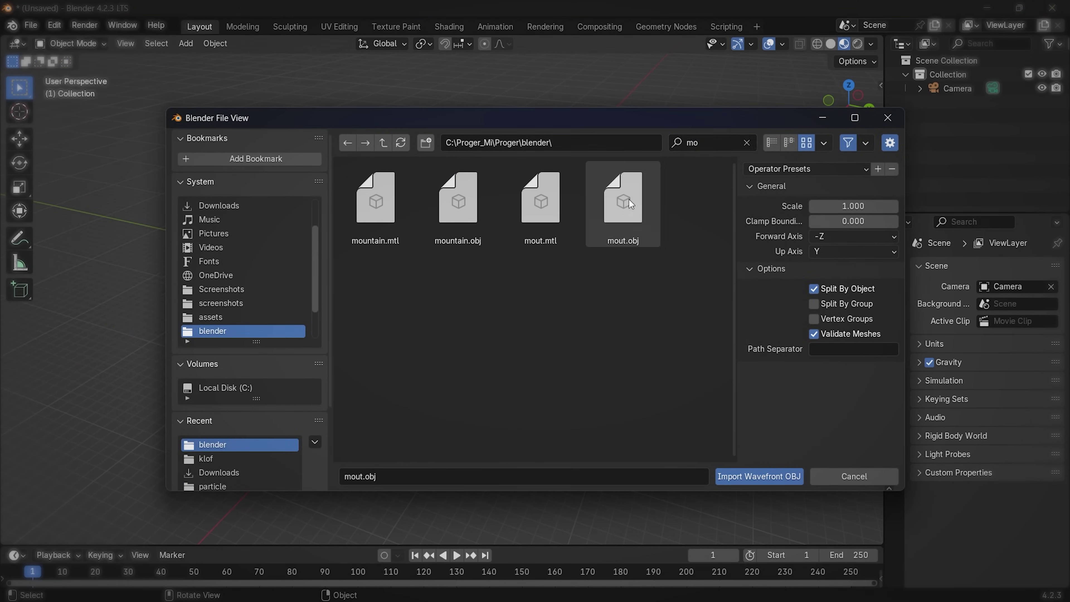
double_click(629, 199)
middle_drag(610, 186, 426, 211)
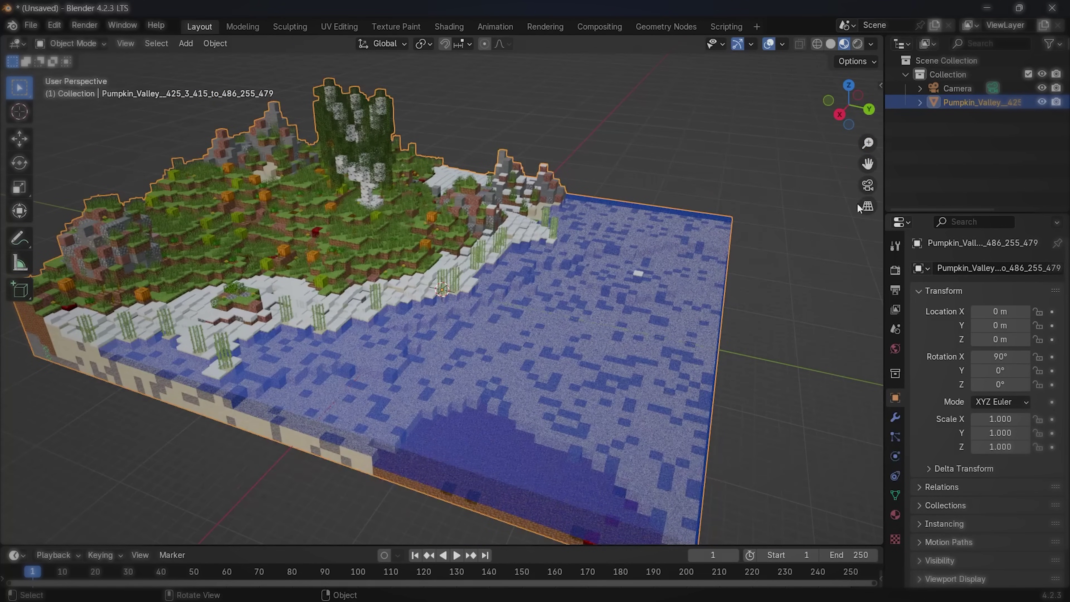
Run MCprep Prep Materials on the selected terrain.
click(982, 102)
key(n)
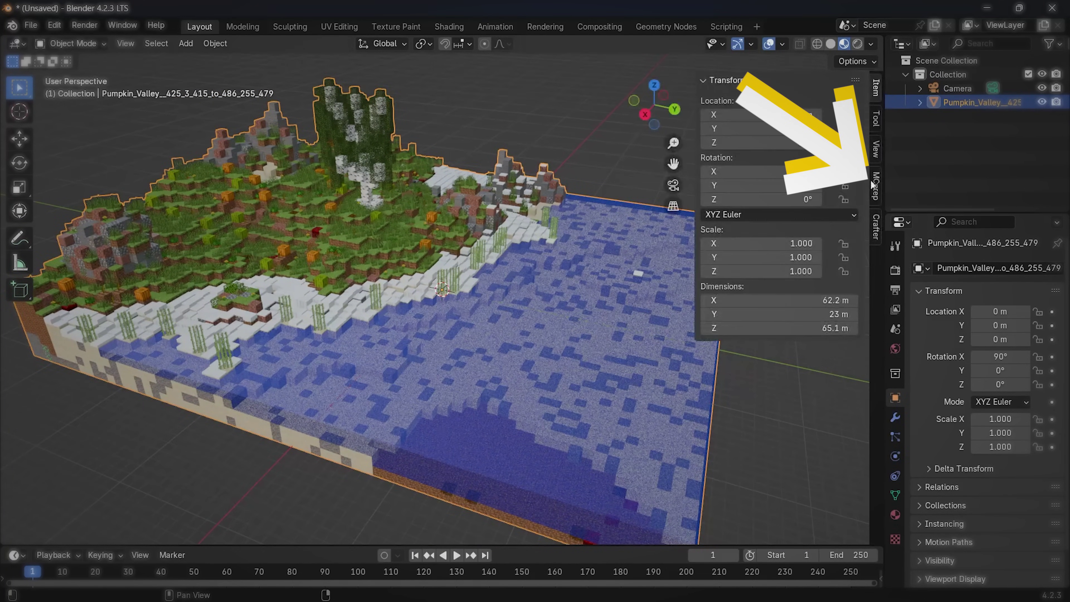
click(876, 185)
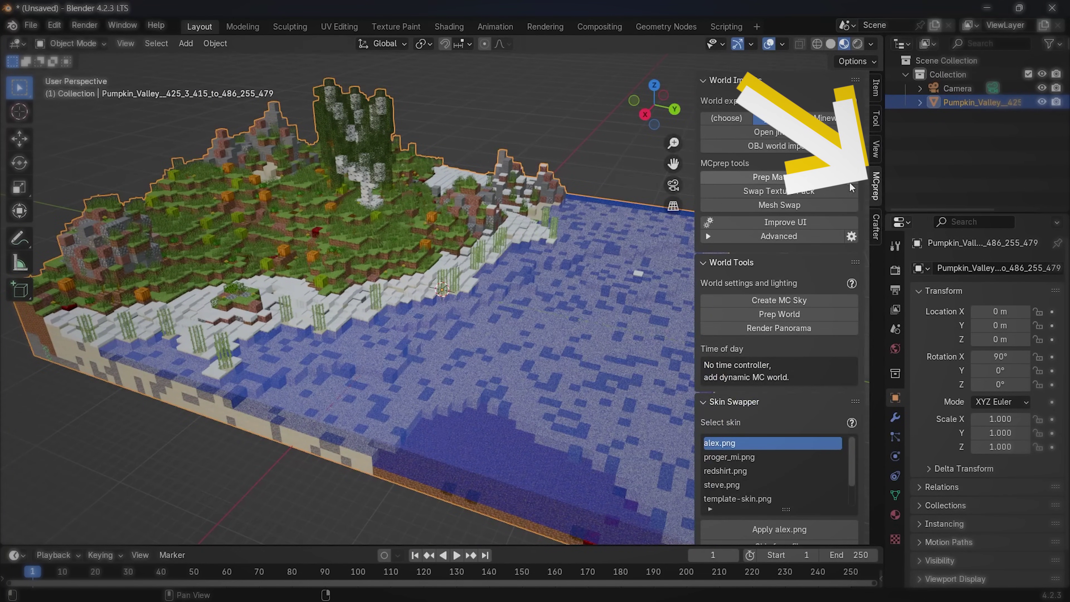
click(753, 177)
click(719, 329)
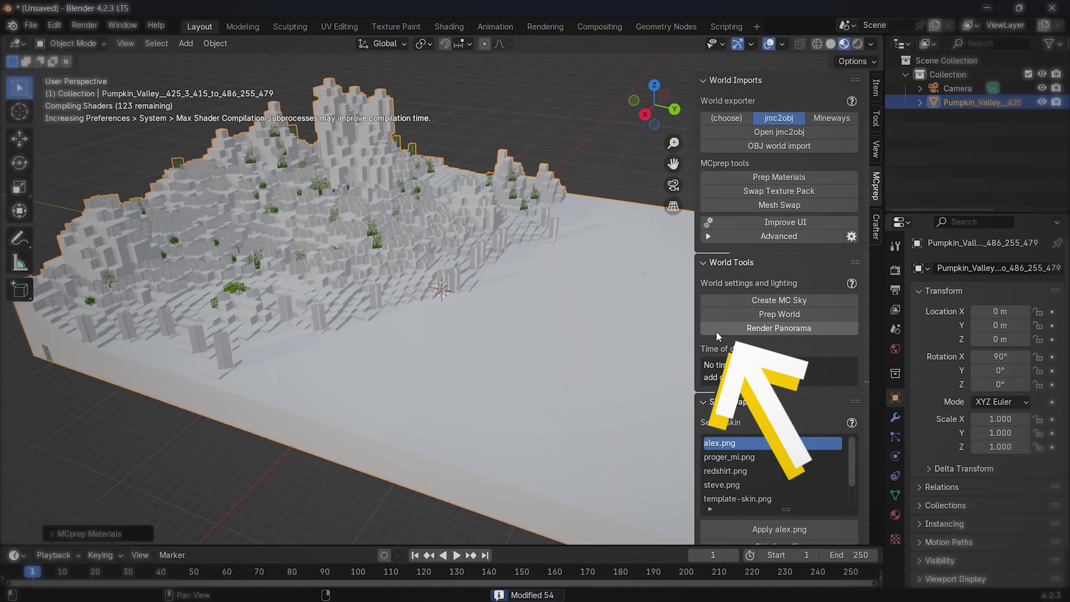
Lift the terrain in Z to about 0.573 m, cancelling a stray rotation.
click(877, 89)
key(g)
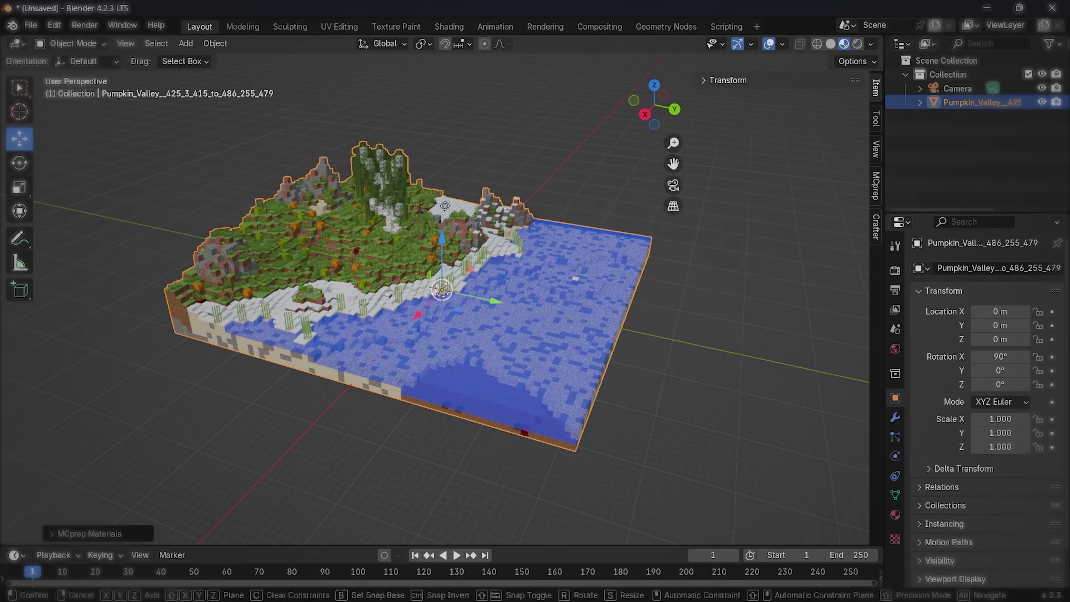
key(Return)
key(r)
key(r)
key(Escape)
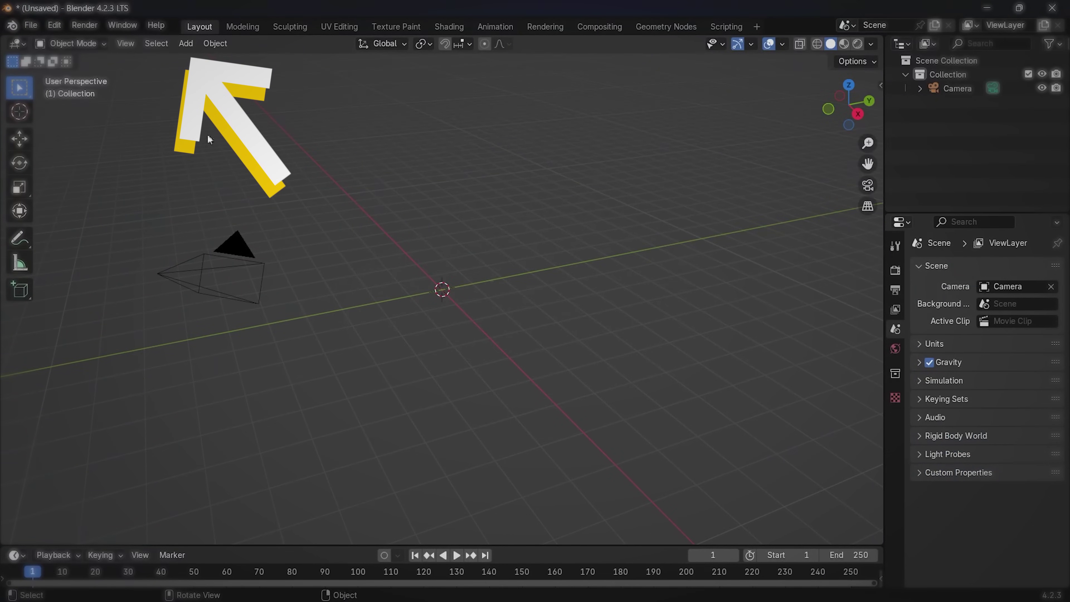
Browse the Add > Image submenu without adding anything.
click(184, 49)
mouse_move(207, 206)
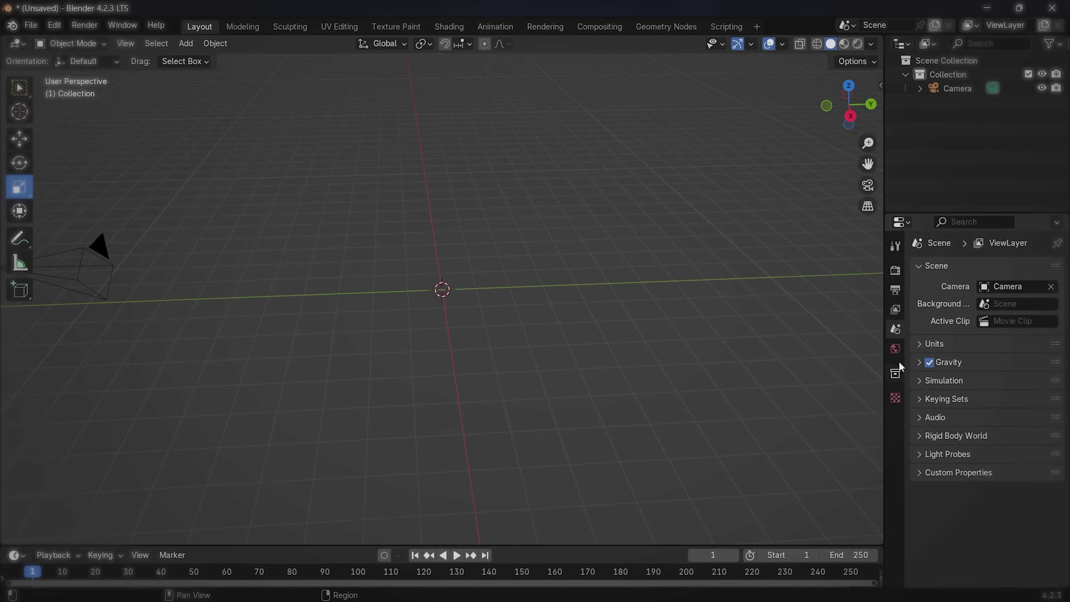
Set the World colour to an Environment Texture using the kloofendal_48d partly cloudy puresky HDRI.
click(896, 349)
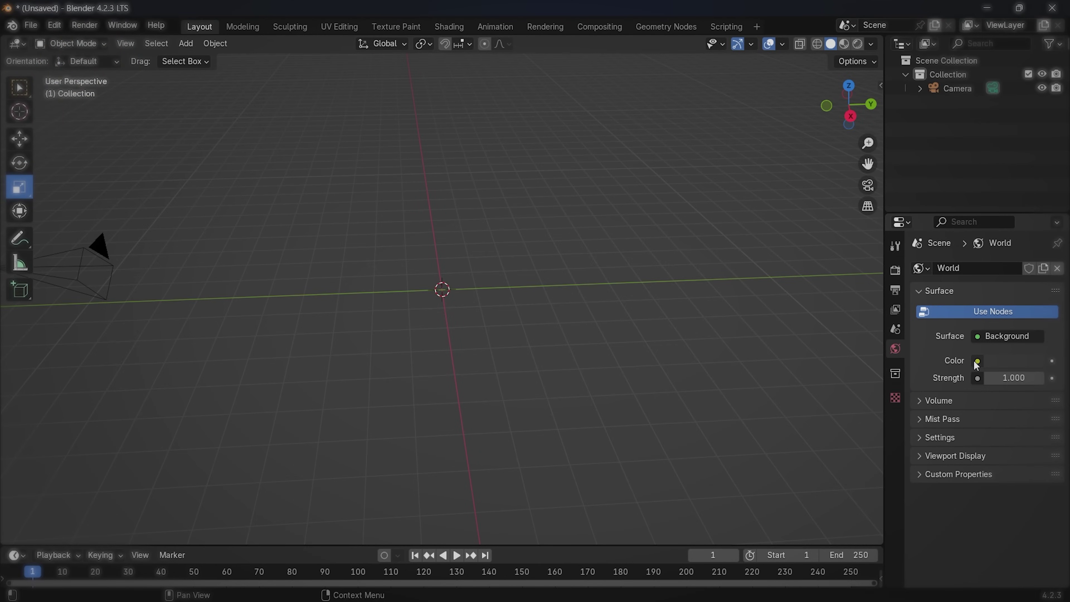
click(977, 362)
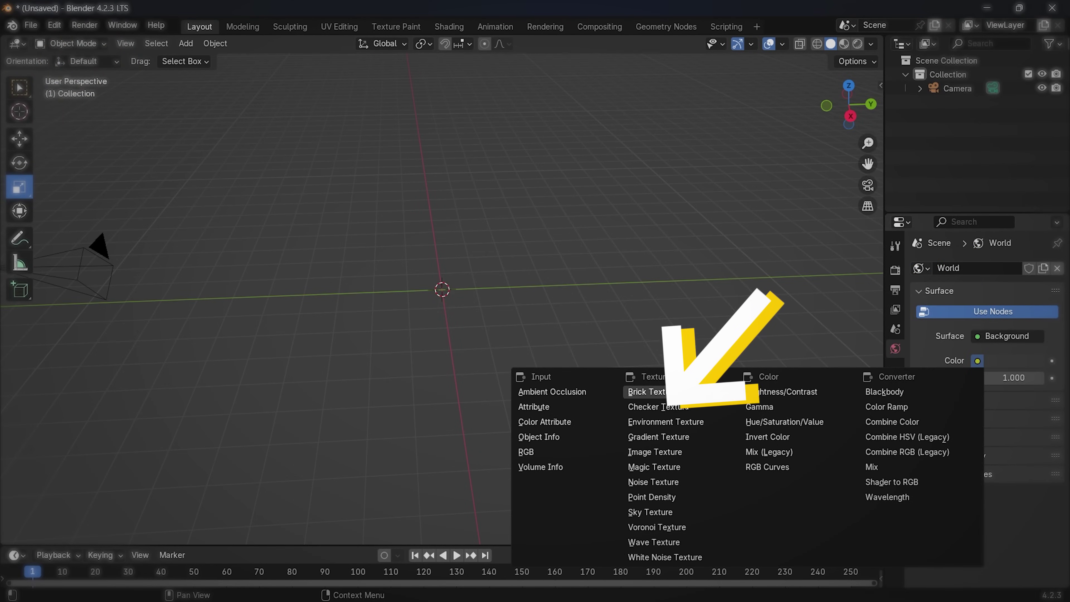
click(655, 422)
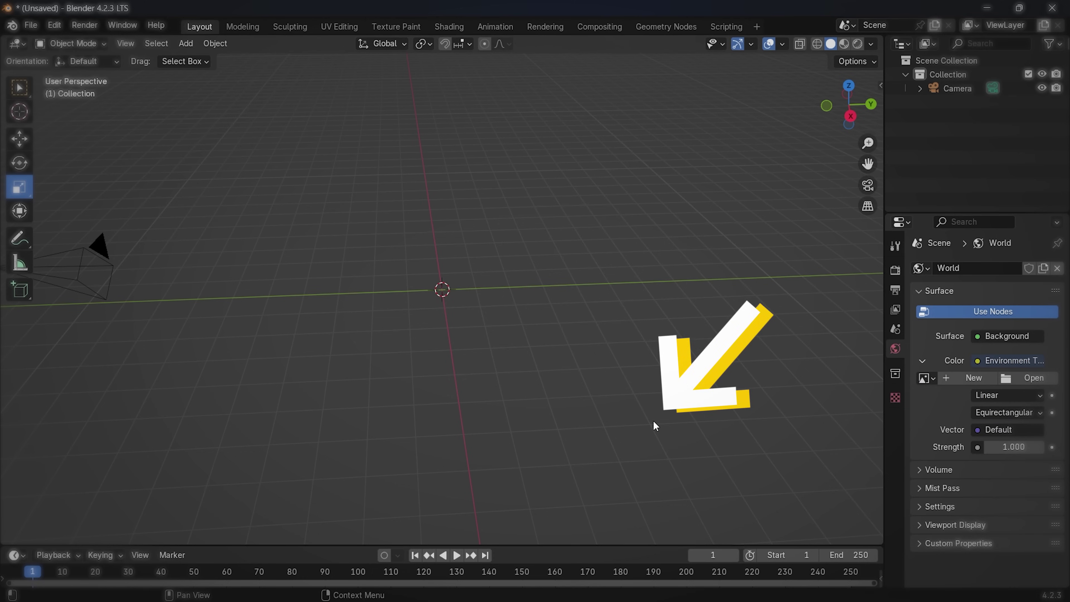
click(1025, 378)
click(207, 459)
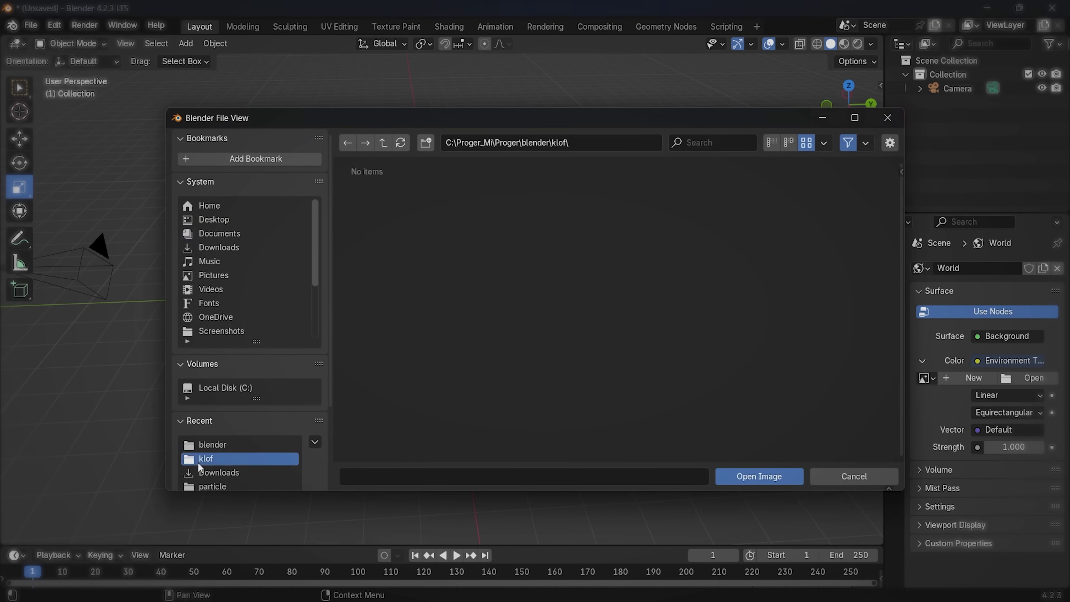
double_click(463, 206)
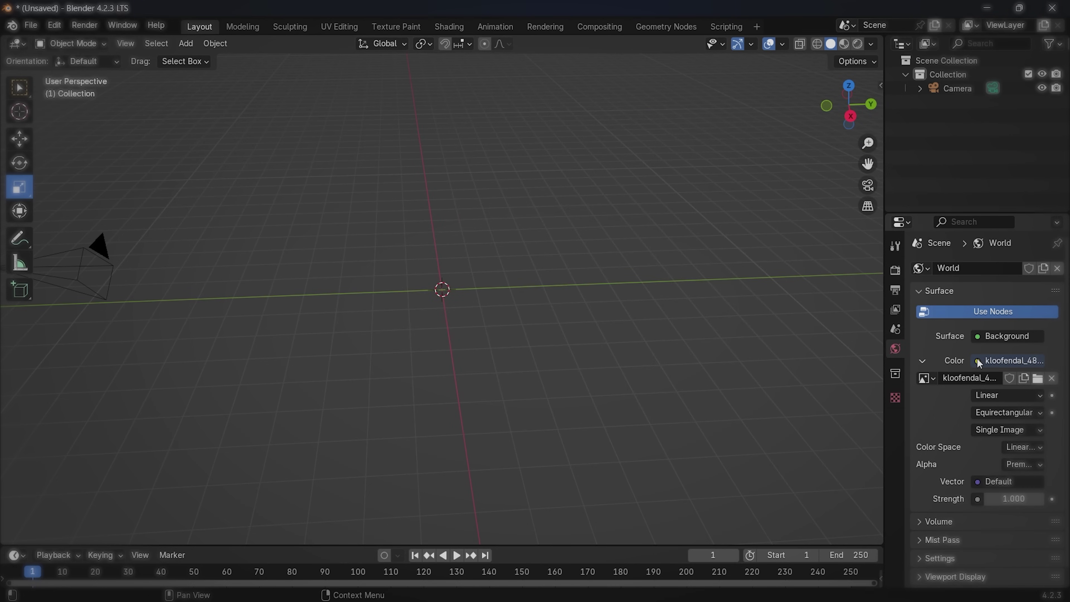
Add a Mapping node to the World HDRI and rotate the sky to Y 51.6°, Z 41.9°.
click(447, 27)
click(236, 362)
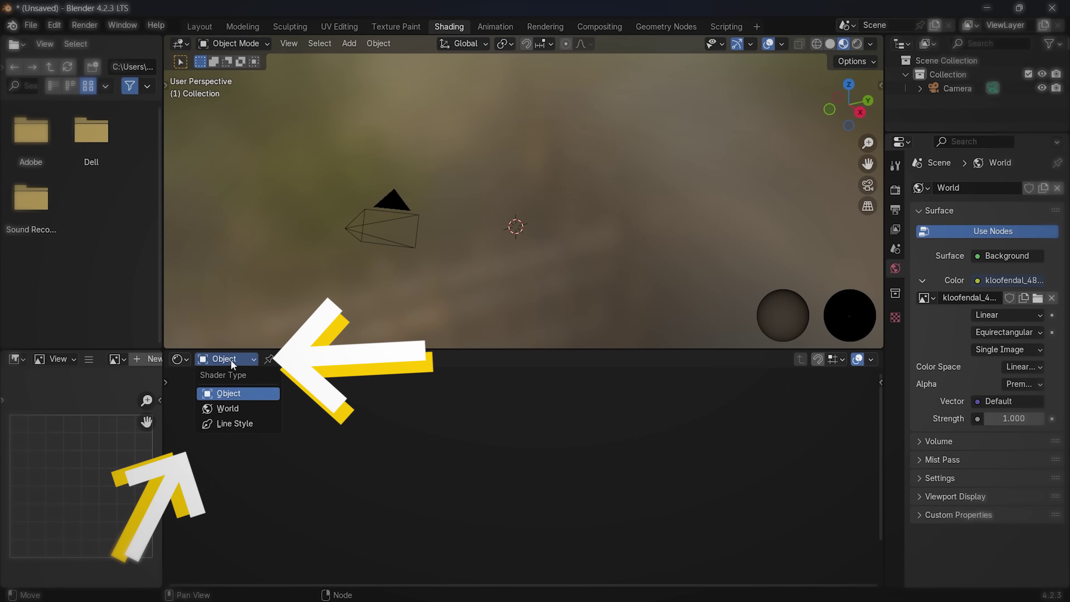
click(230, 407)
key(Home)
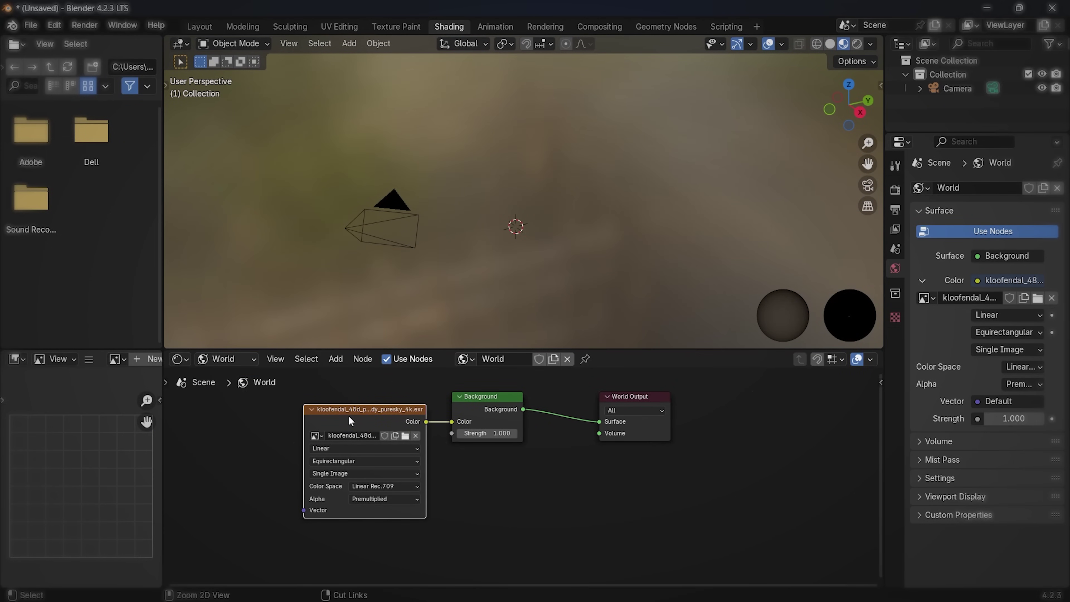
key(ctrl+t)
middle_drag(265, 415, 379, 384)
click(857, 44)
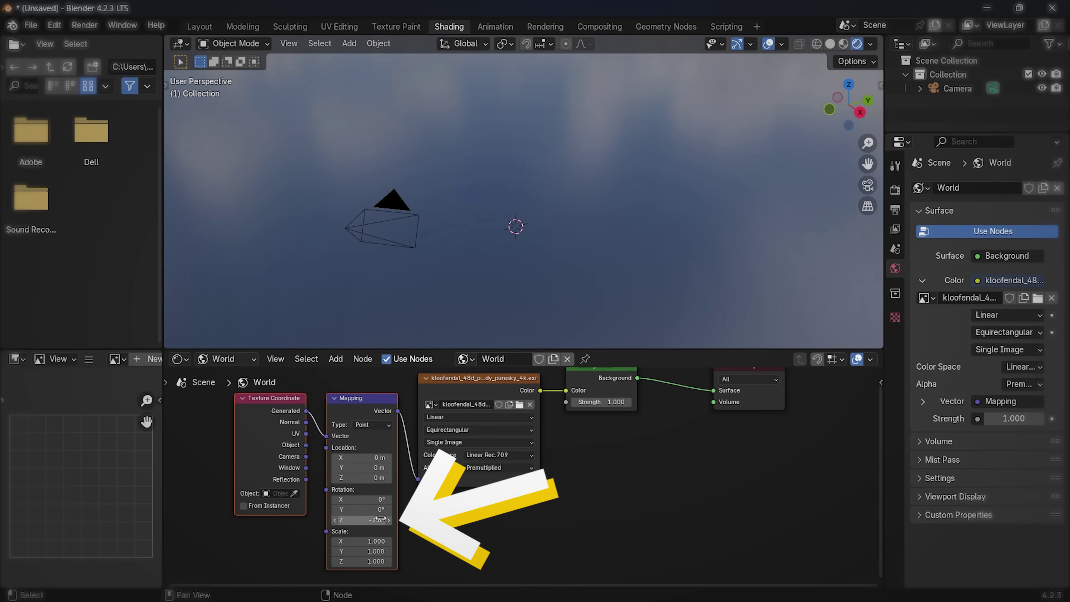
mouse_move(380, 519)
mouse_down()
mouse_move(432, 516)
mouse_move(380, 509)
mouse_move(403, 510)
mouse_up()
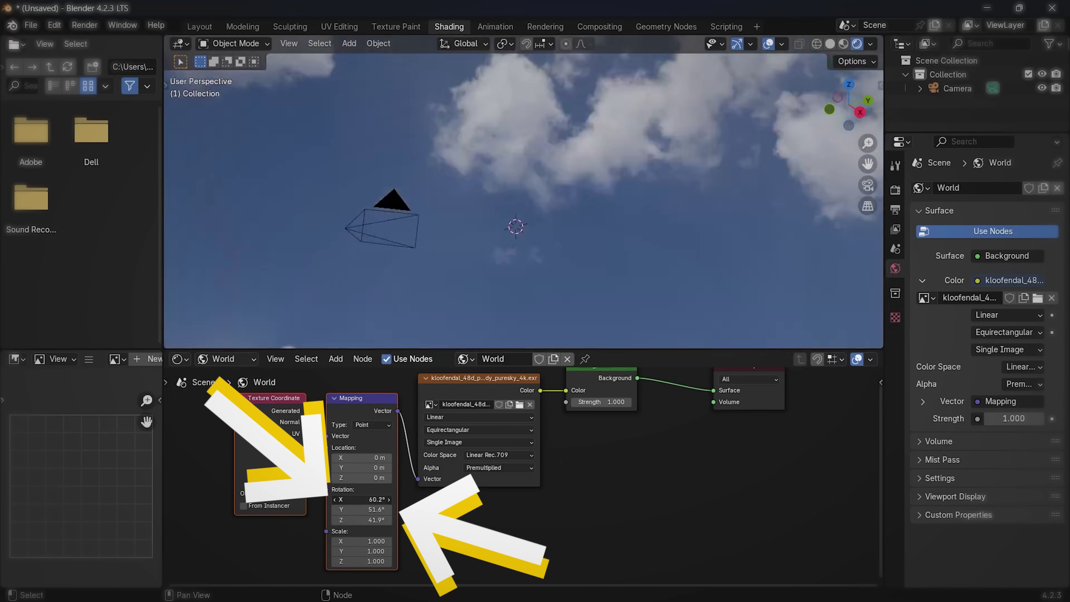
Back in Layout, enable Transparent under the render Film settings.
click(199, 26)
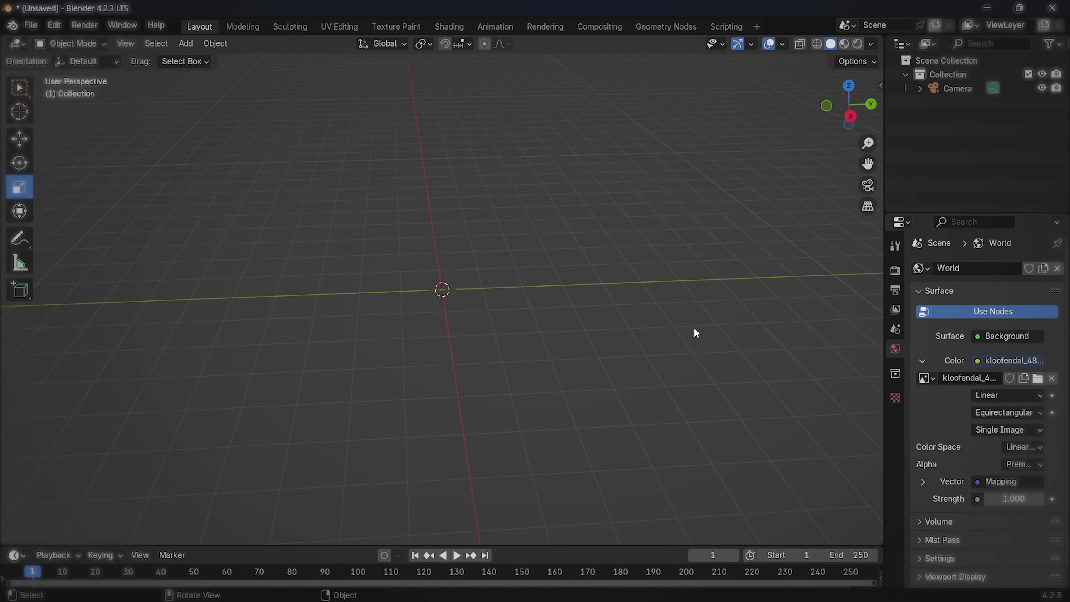
click(896, 270)
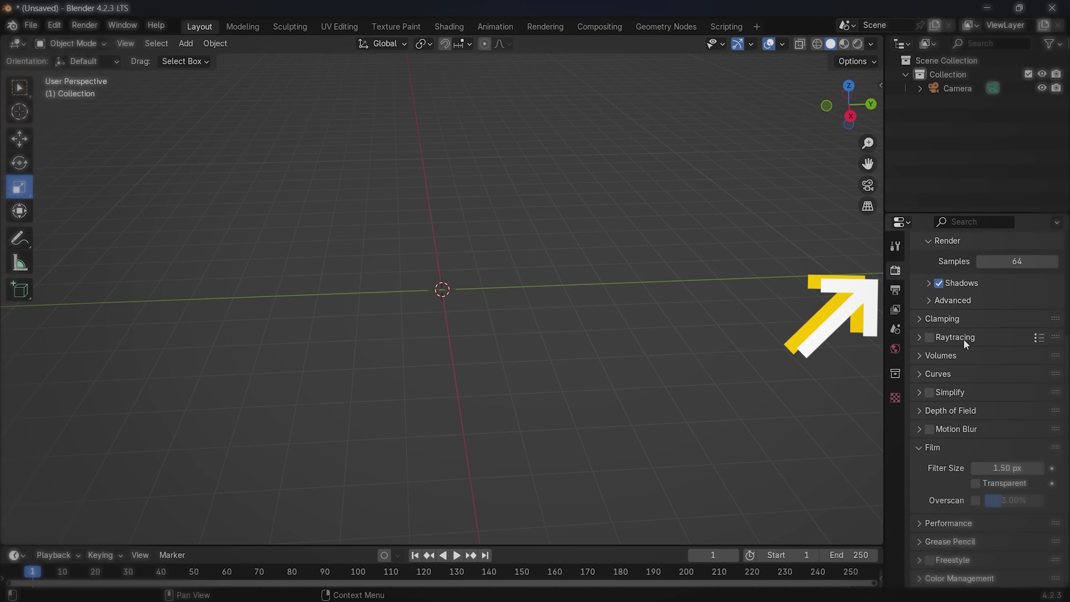
click(977, 484)
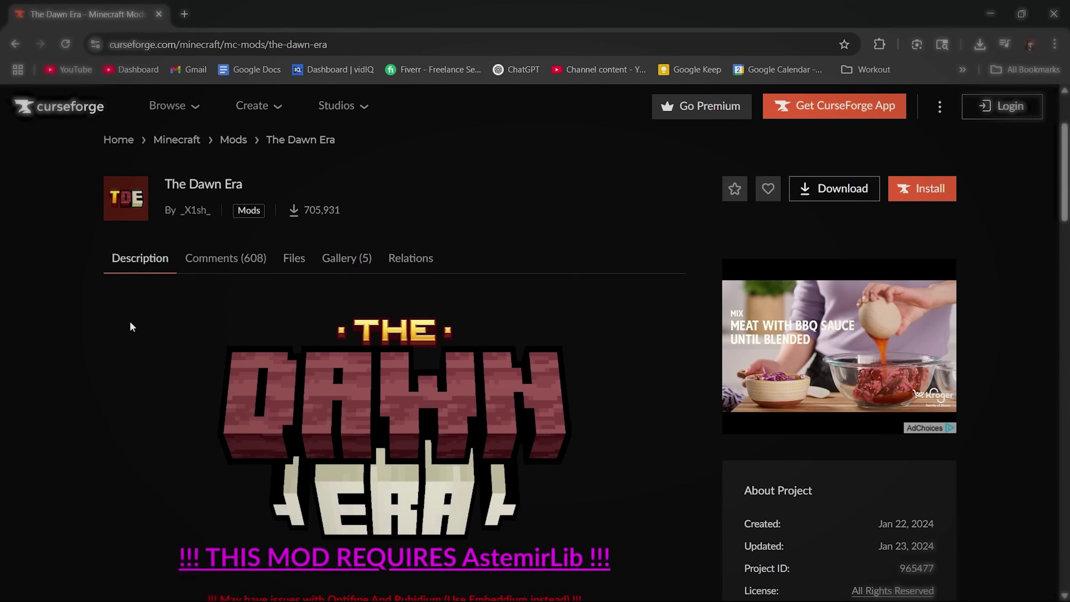
Download the newest The Dawn Era file, thedawnera-1.20.1-0.58.94.jar, from its Files list.
click(294, 258)
scroll(335, 297, down, 3)
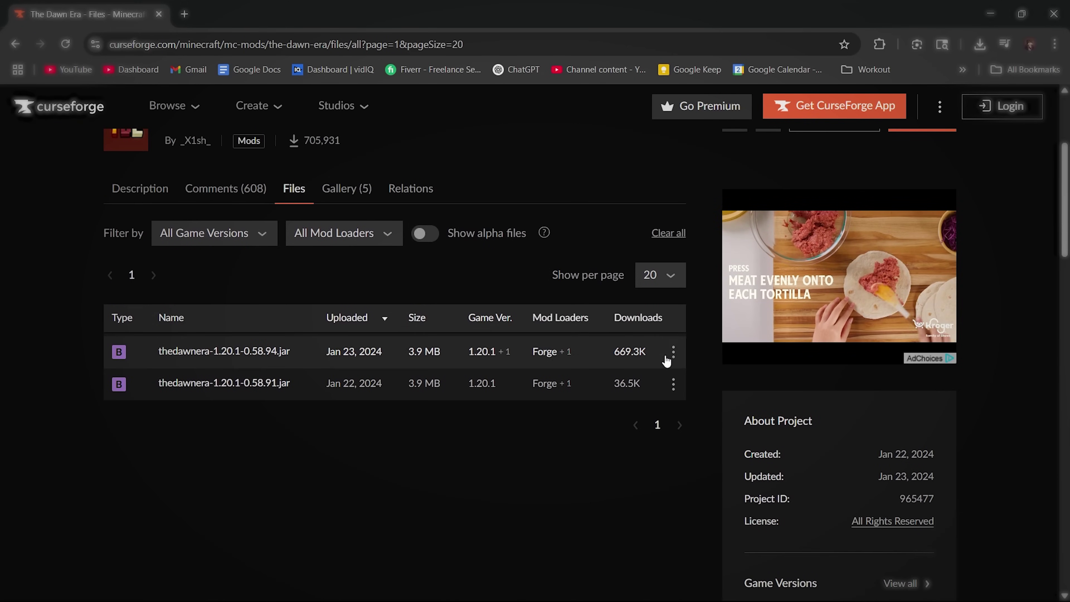
click(674, 352)
click(605, 415)
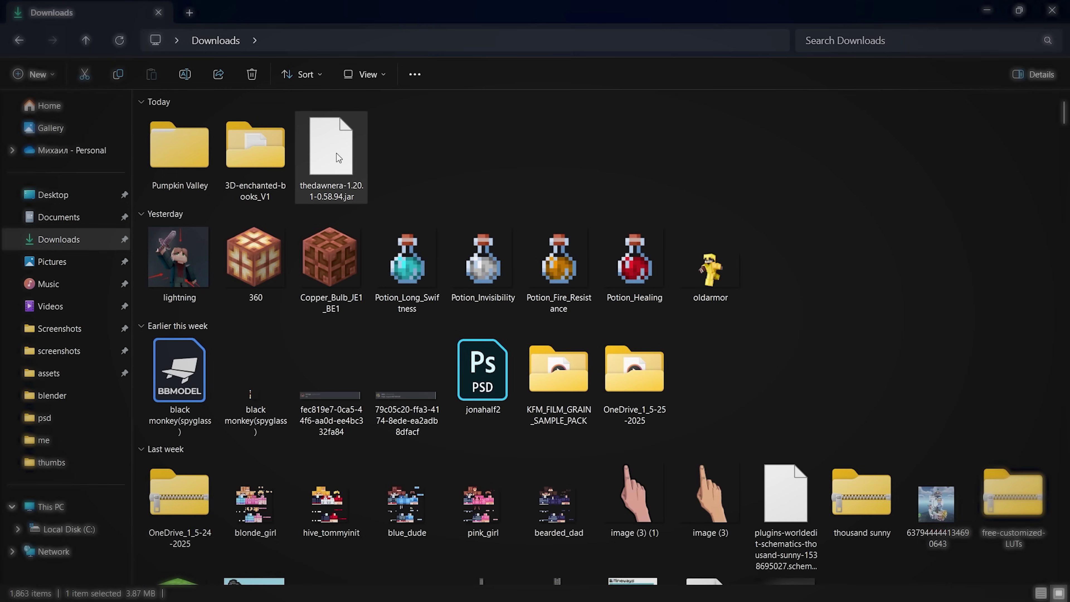
Extract thedawnera-1.20.1-0.58.94.jar with WinRAR into a same-named folder in Downloads.
right_click(335, 156)
mouse_move(378, 393)
click(617, 398)
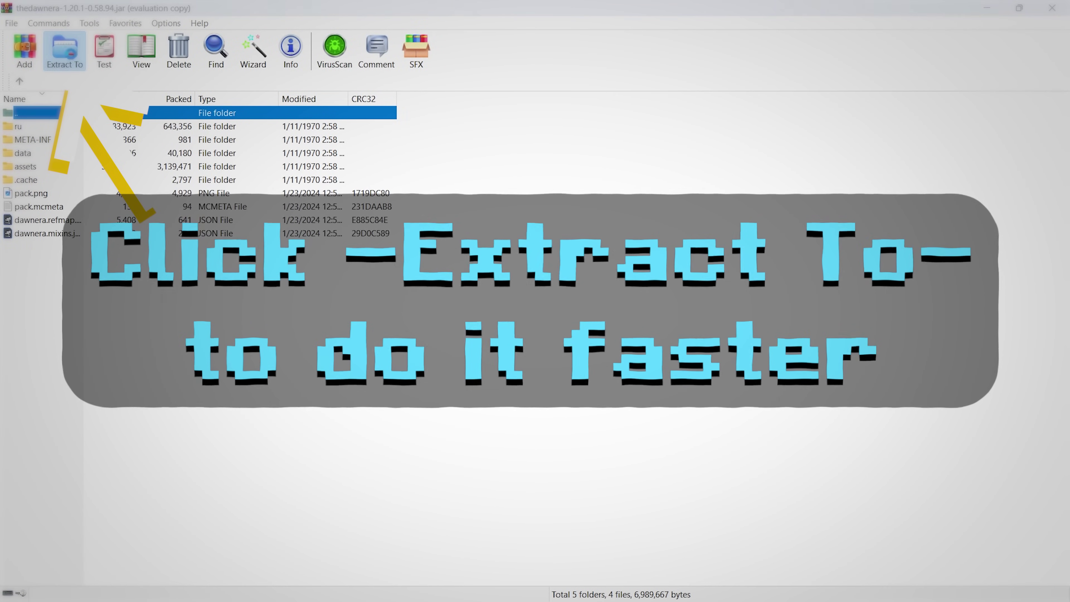
click(64, 53)
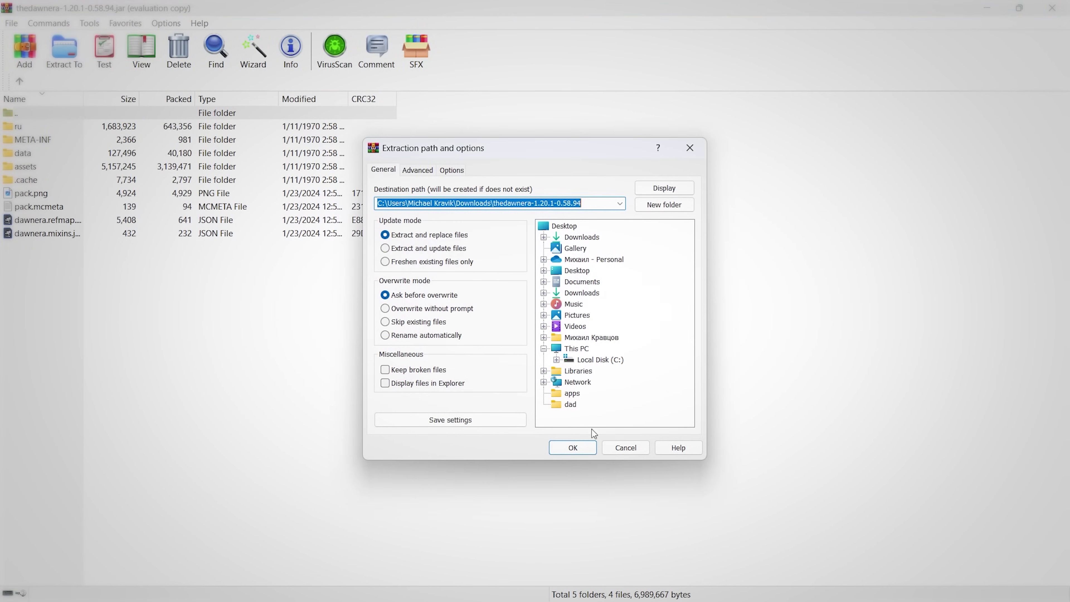
click(584, 447)
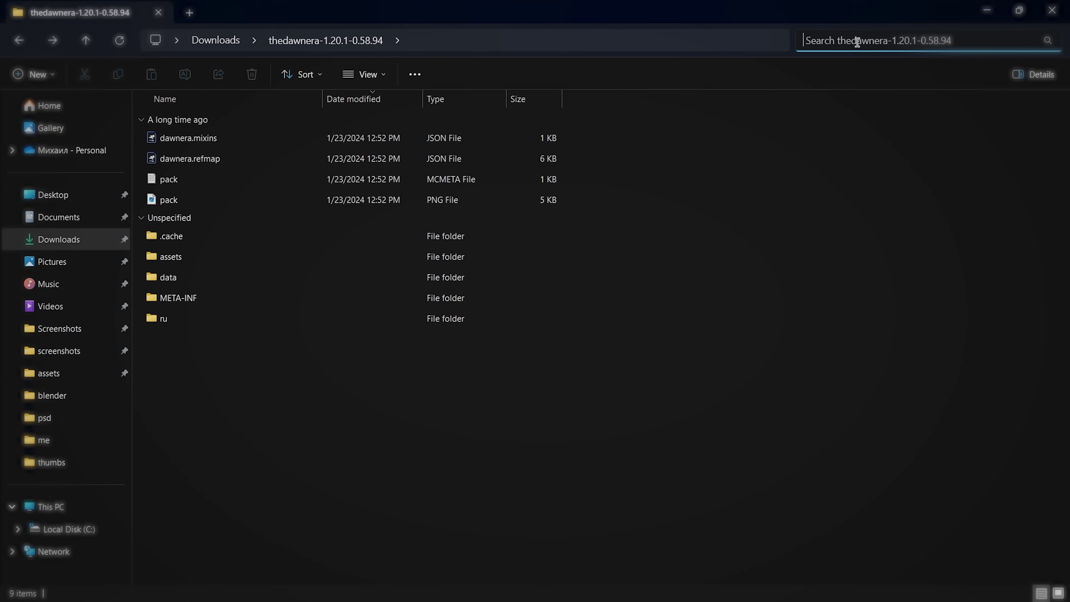
Search the extracted files for Diabloceratops and open its geo model in Blockbench.
key(Return)
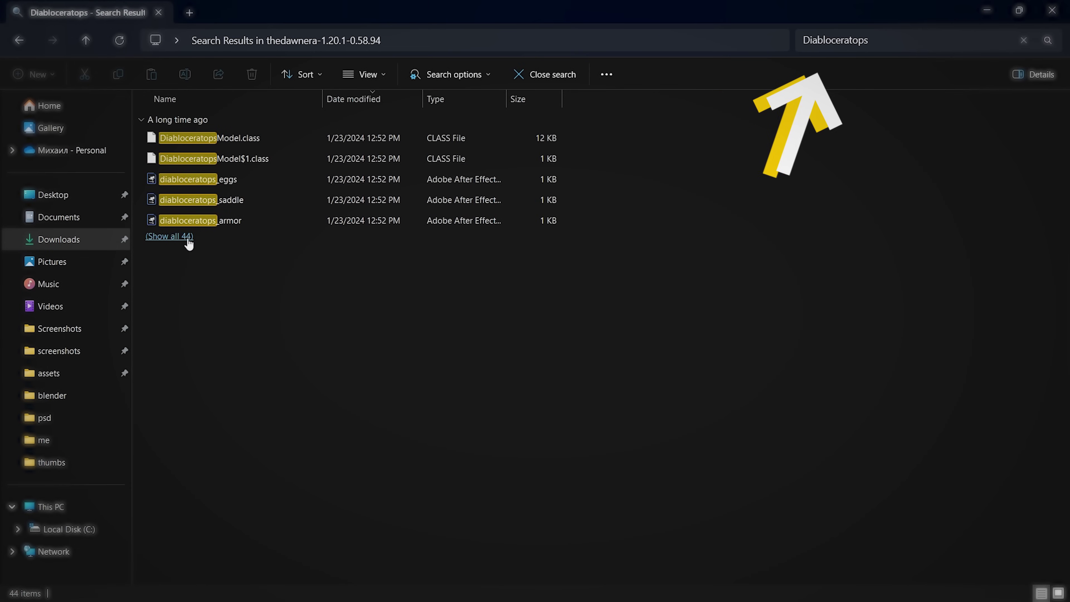
click(189, 236)
scroll(295, 213, down, 10)
click(828, 348)
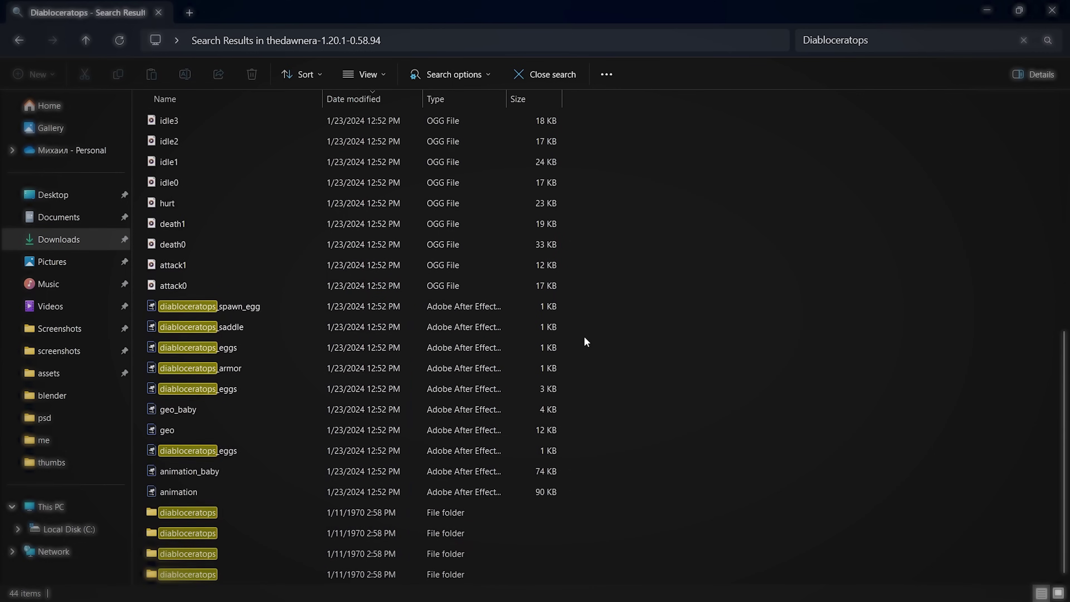
click(167, 430)
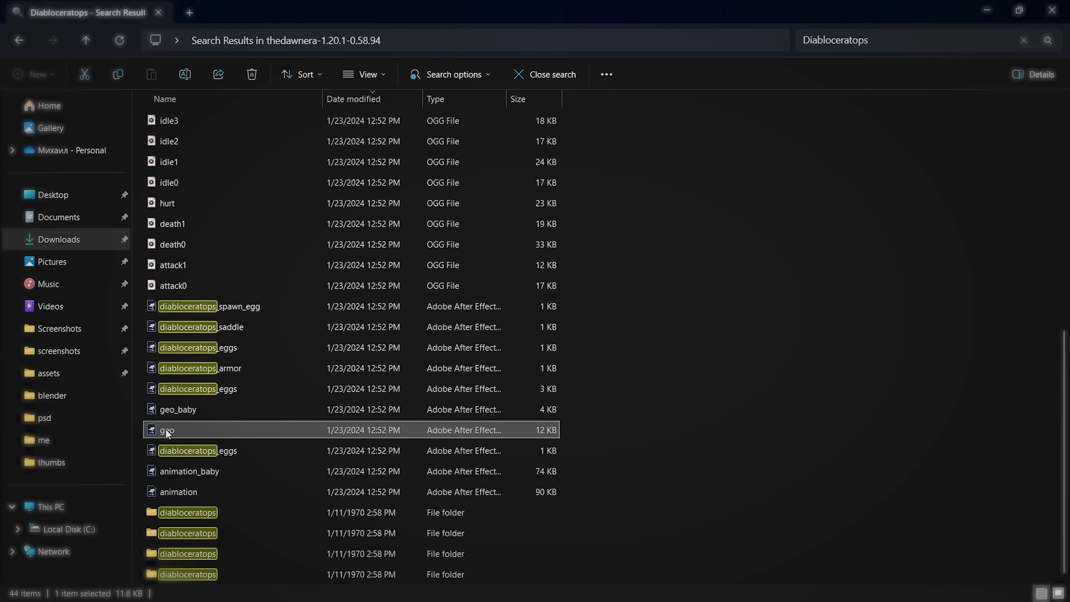
drag(167, 430, 605, 457)
drag(694, 473, 702, 398)
Drag the Diabloceratops male.png texture from the search results into Blockbench.
key(alt+Tab)
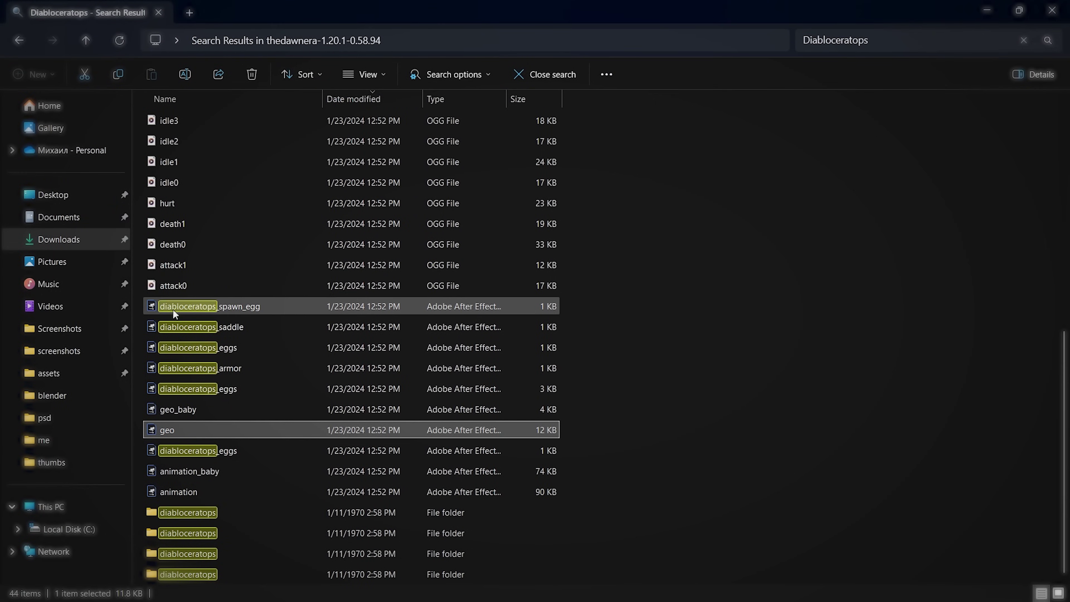
scroll(174, 257, up, 7)
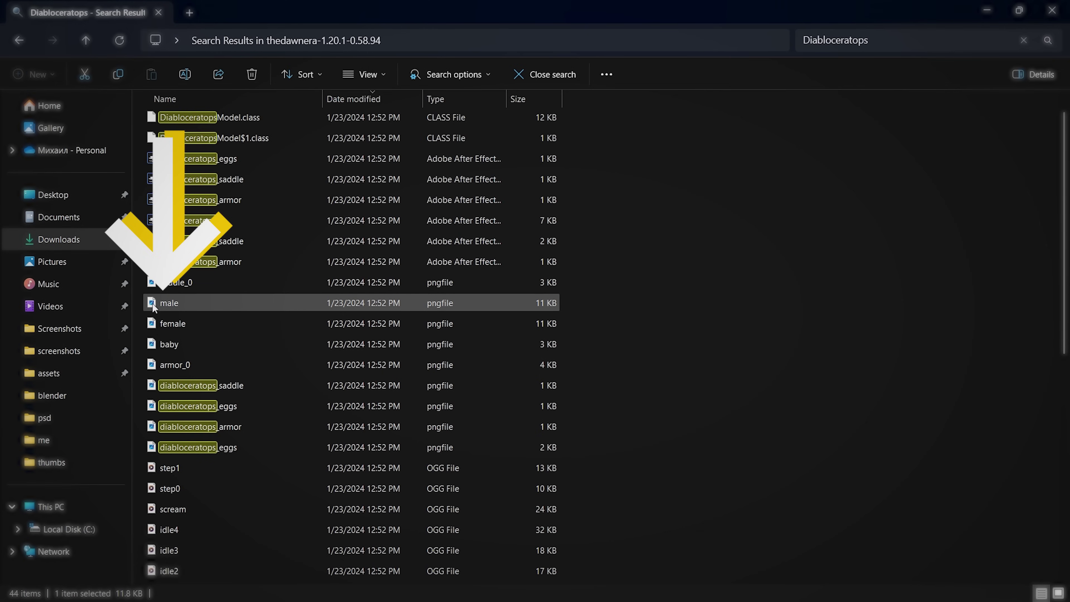
mouse_move(167, 303)
mouse_down()
mouse_move(537, 529)
mouse_move(725, 588)
mouse_move(555, 363)
mouse_move(116, 470)
mouse_up()
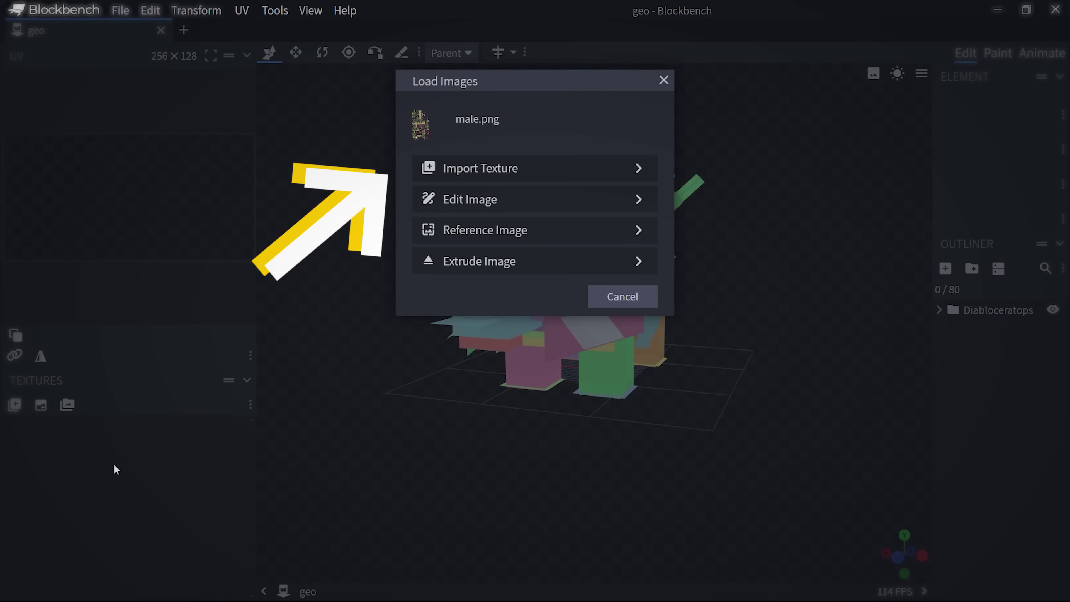
Import male.png as the Diabloceratops texture and orbit the model to check it.
click(554, 169)
drag(571, 205, 956, 471)
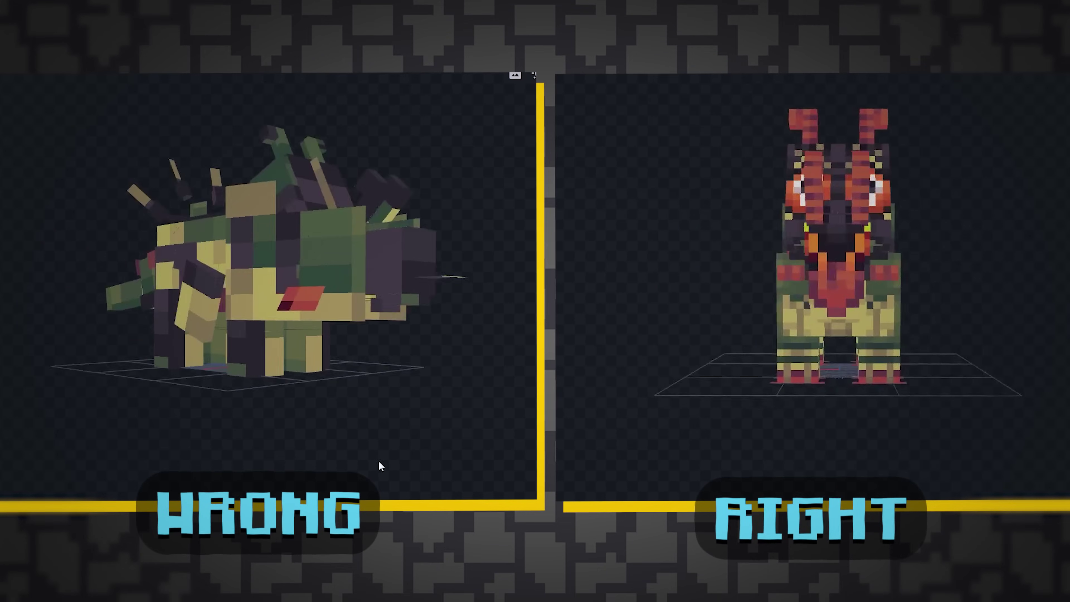
drag(380, 466, 172, 465)
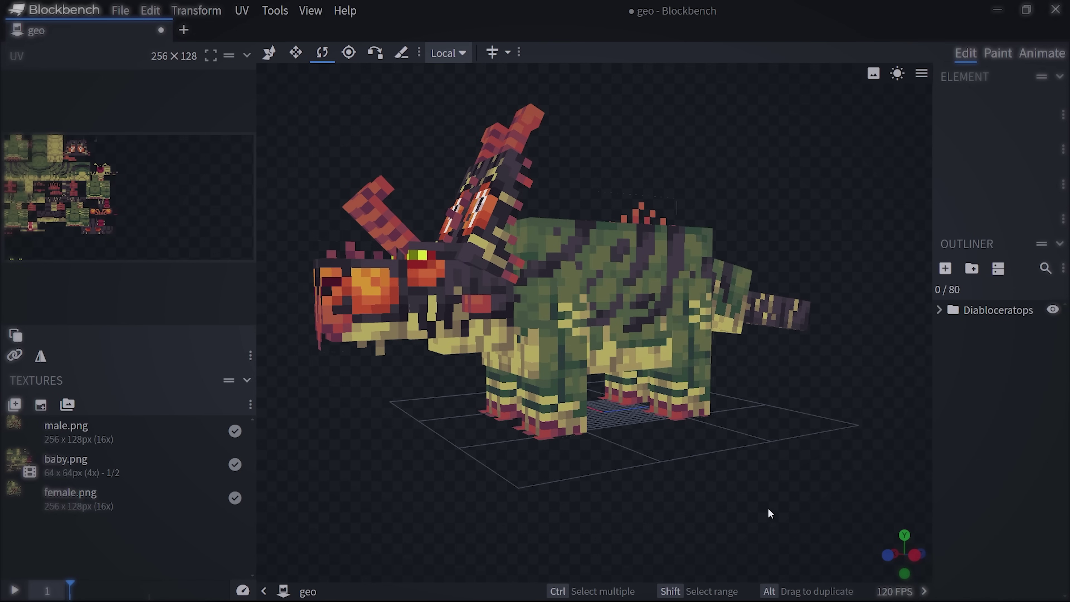
Expand the Diabloceratops group and select leg4 through leg1 in turn.
click(938, 310)
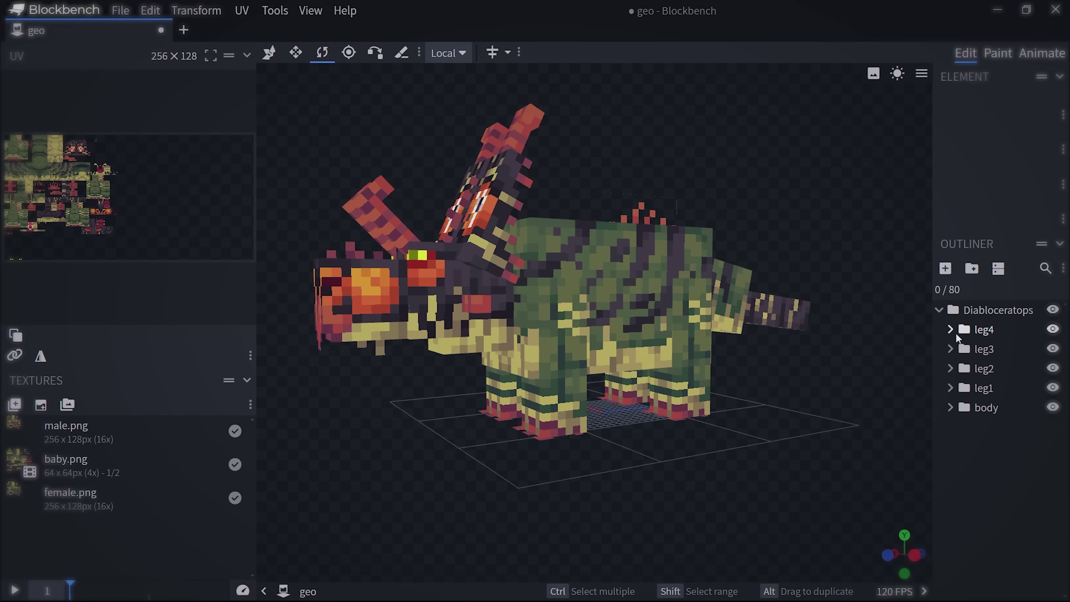
click(1001, 330)
click(980, 434)
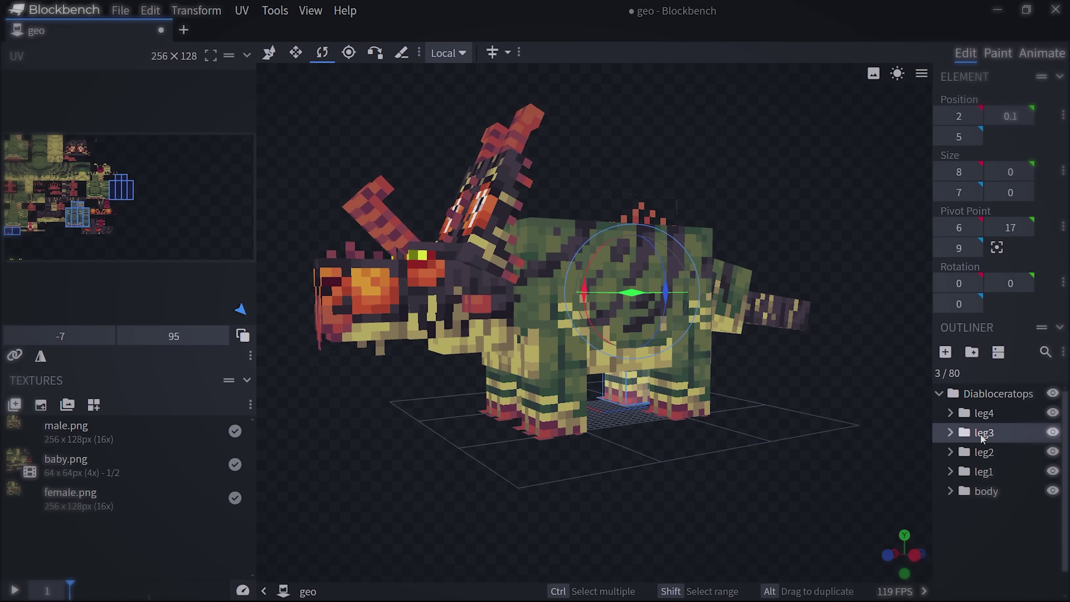
click(994, 460)
click(992, 477)
Expand the body group, select the neck, and try the Move and Rotate tools on it.
click(992, 493)
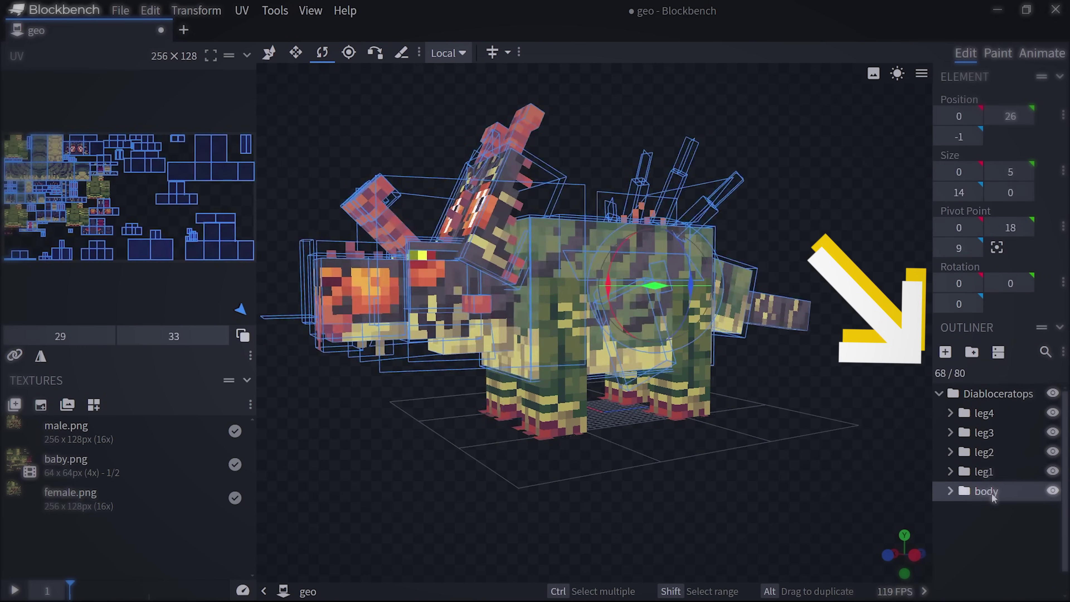
click(950, 492)
scroll(982, 485, down, 2)
click(997, 446)
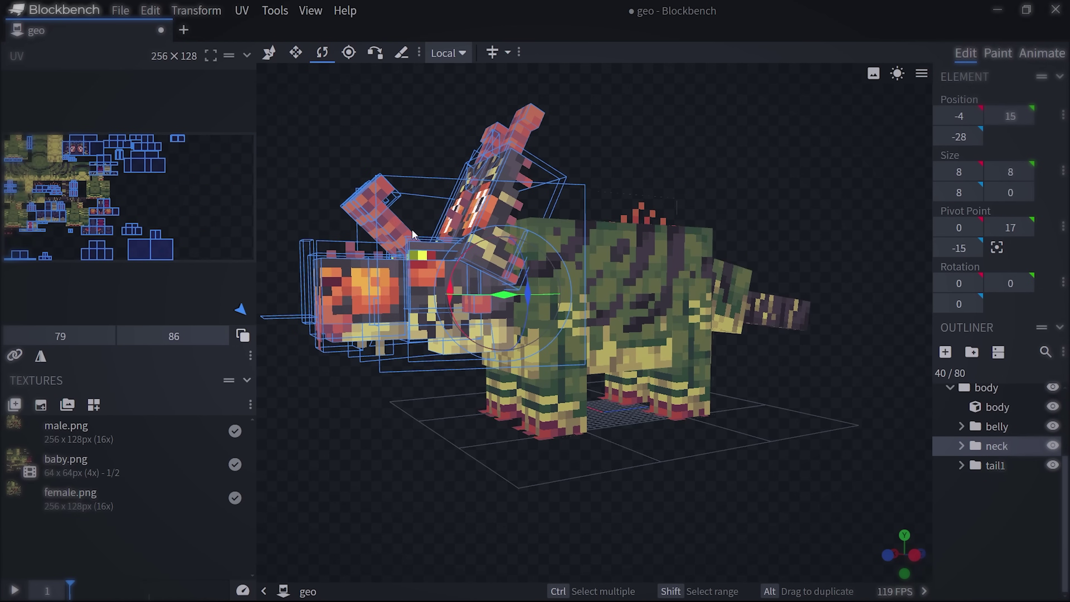
click(272, 54)
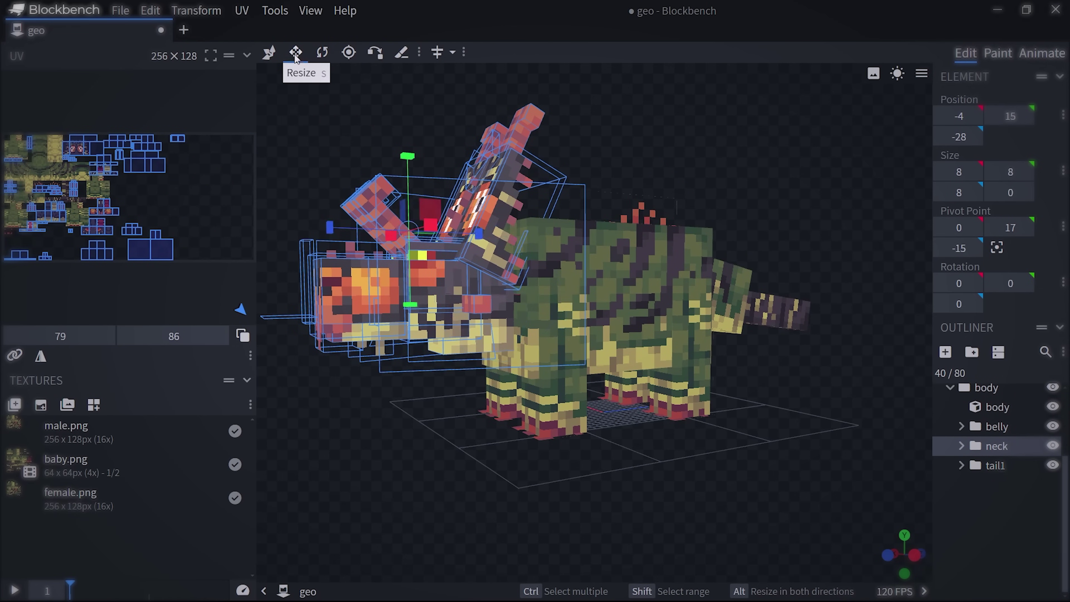
click(322, 54)
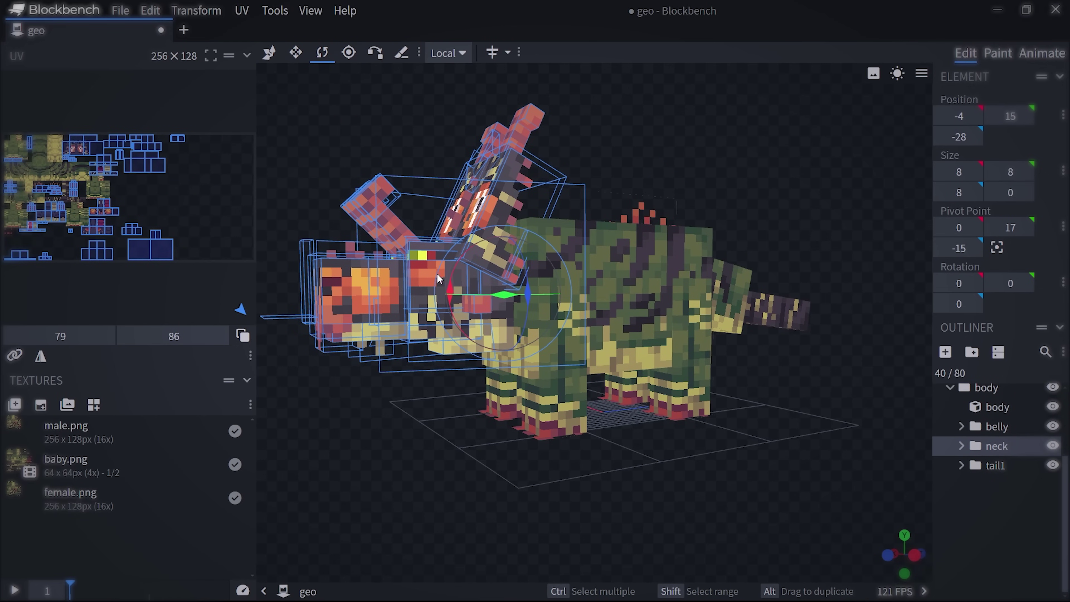
drag(450, 291, 746, 492)
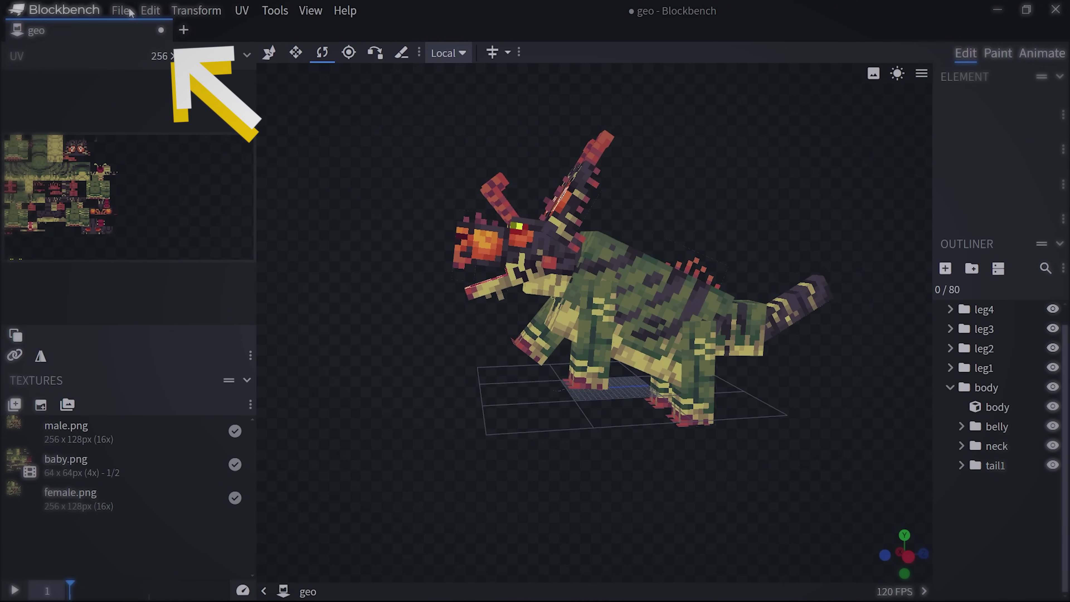
Start glTF export for the geo model, then for the chompy model.
click(128, 11)
mouse_move(139, 259)
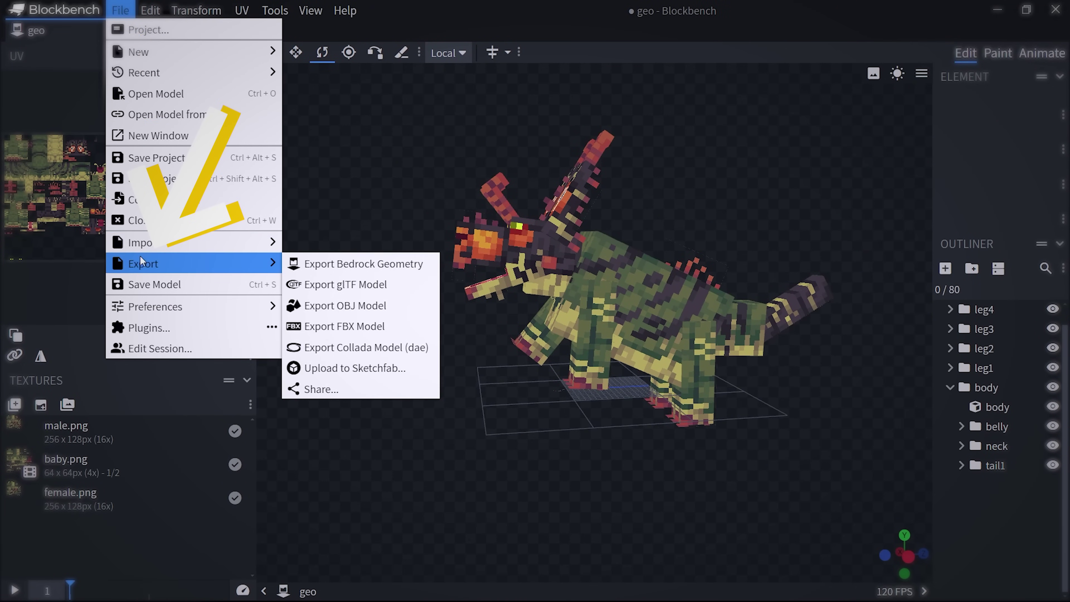
click(336, 280)
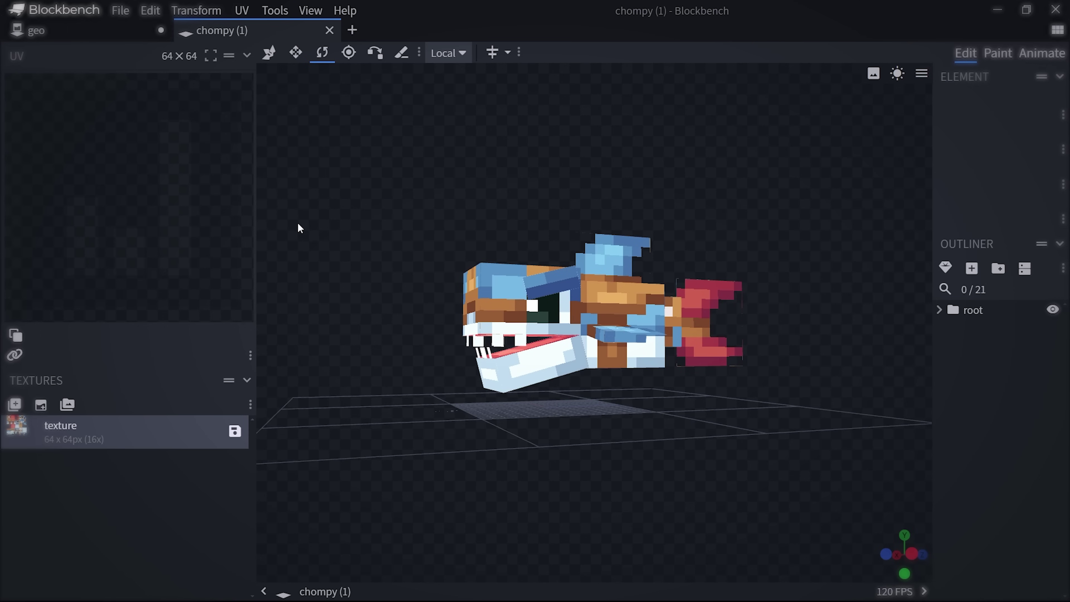
click(120, 10)
mouse_move(201, 282)
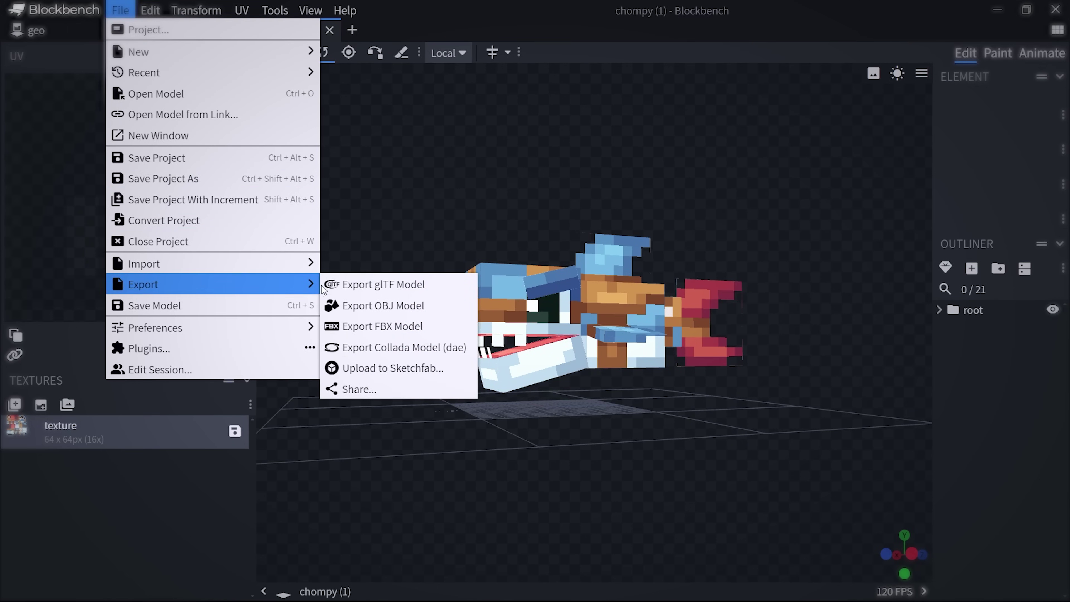
click(358, 285)
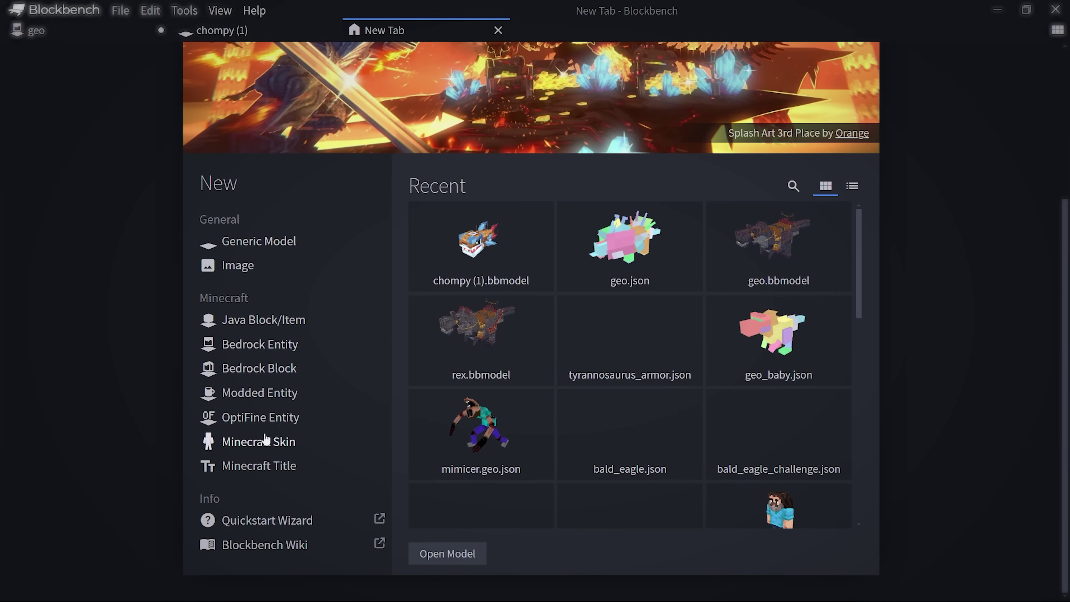
Create a Minecraft Skin project using the Cape + Elytra model and menace_cape.png texture.
click(284, 449)
click(543, 541)
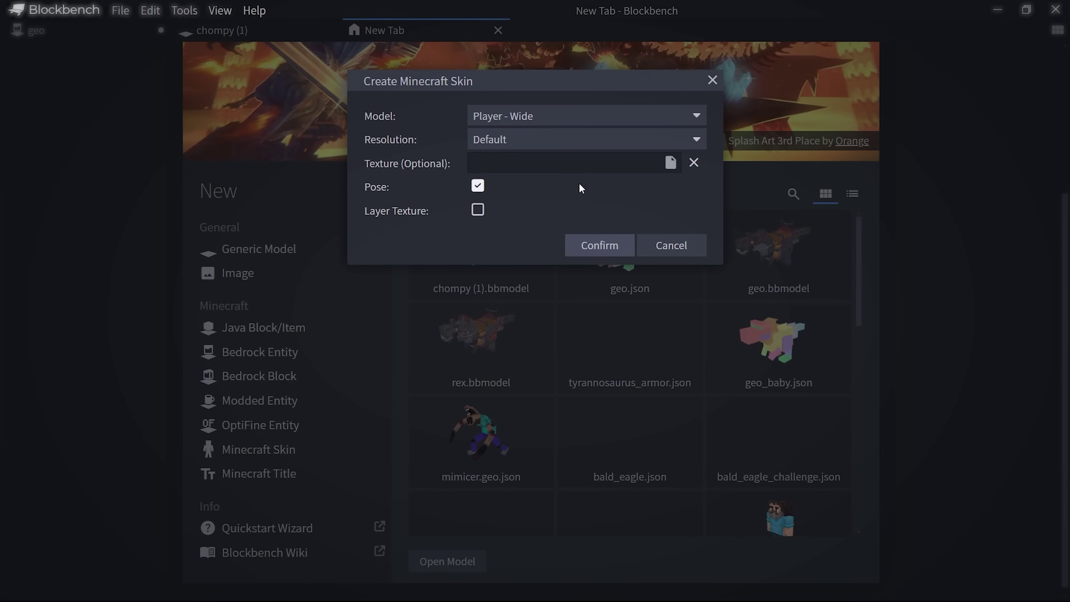
click(540, 118)
scroll(560, 493, down, 3)
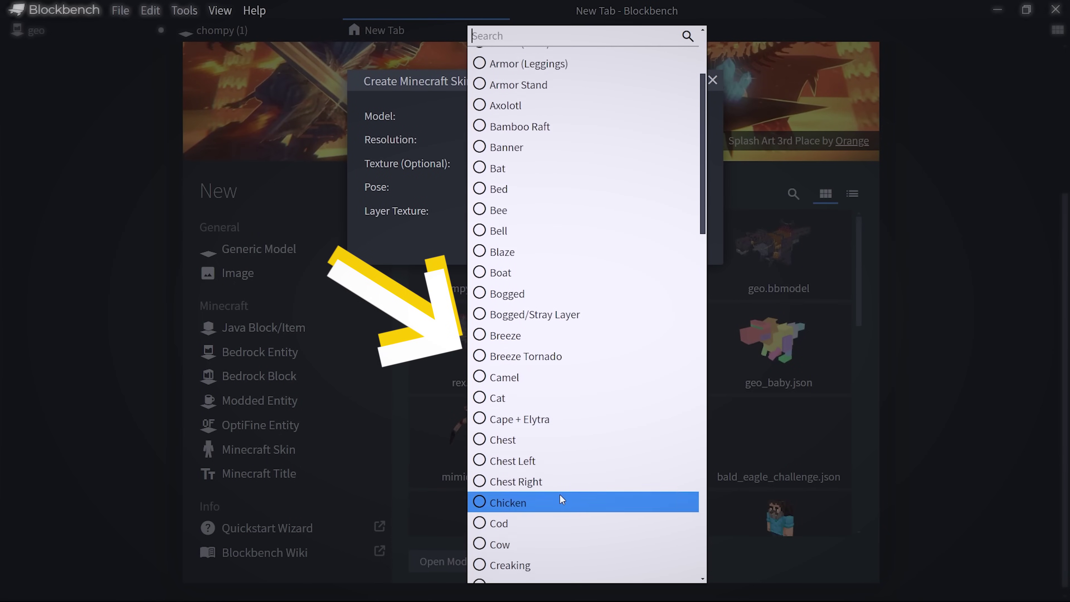
click(520, 419)
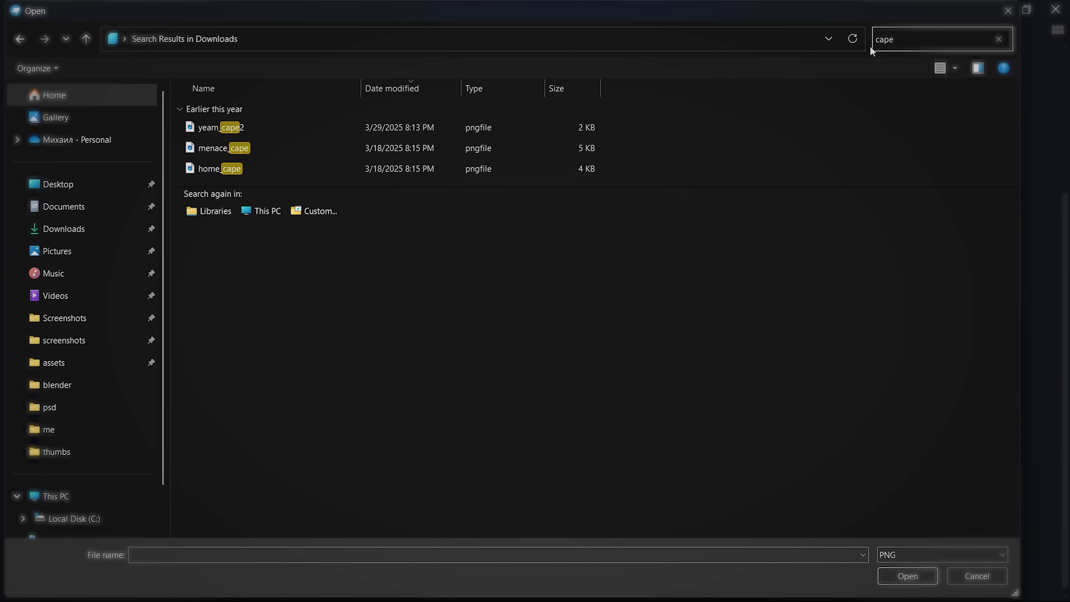
click(286, 171)
click(903, 574)
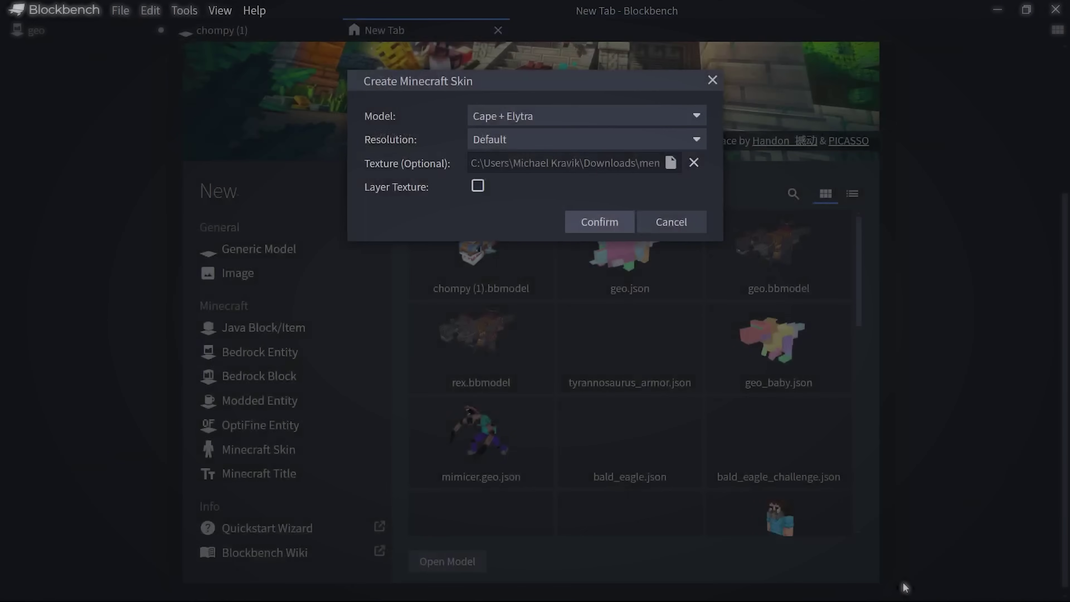
click(592, 224)
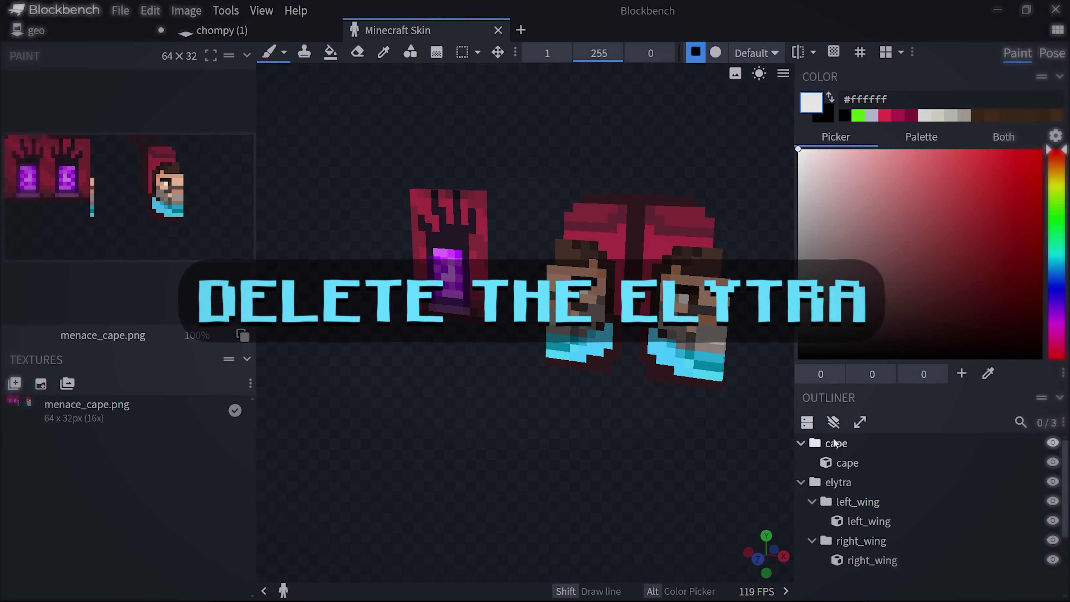
Delete the elytra group so only the cape remains, viewed from the front.
click(843, 447)
click(839, 482)
right_click(841, 482)
click(867, 563)
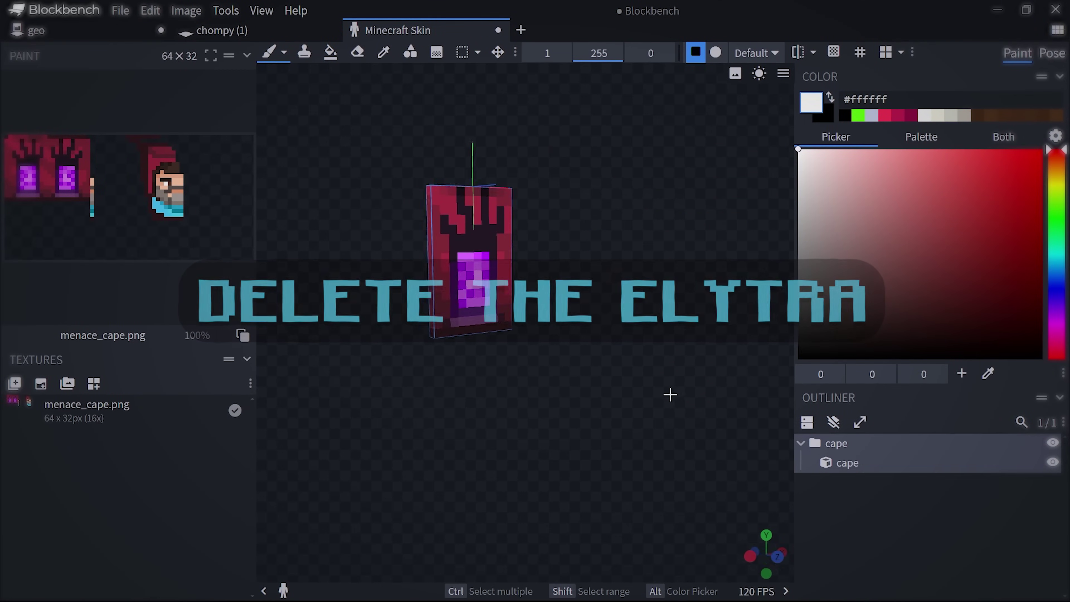
drag(643, 467, 485, 422)
Export the cape model as glTF.
click(120, 10)
mouse_move(244, 254)
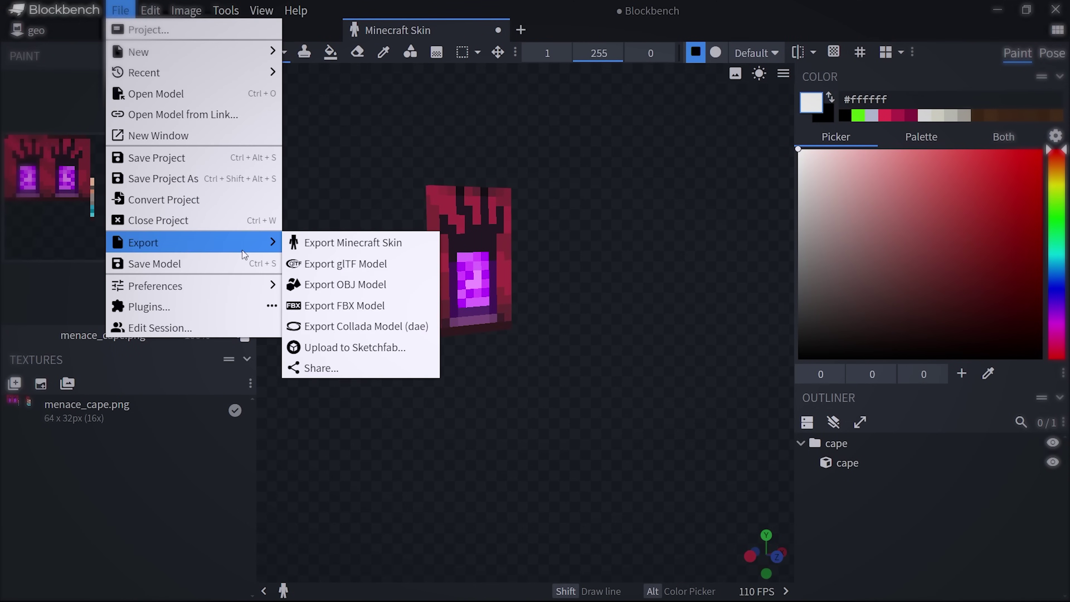
click(360, 263)
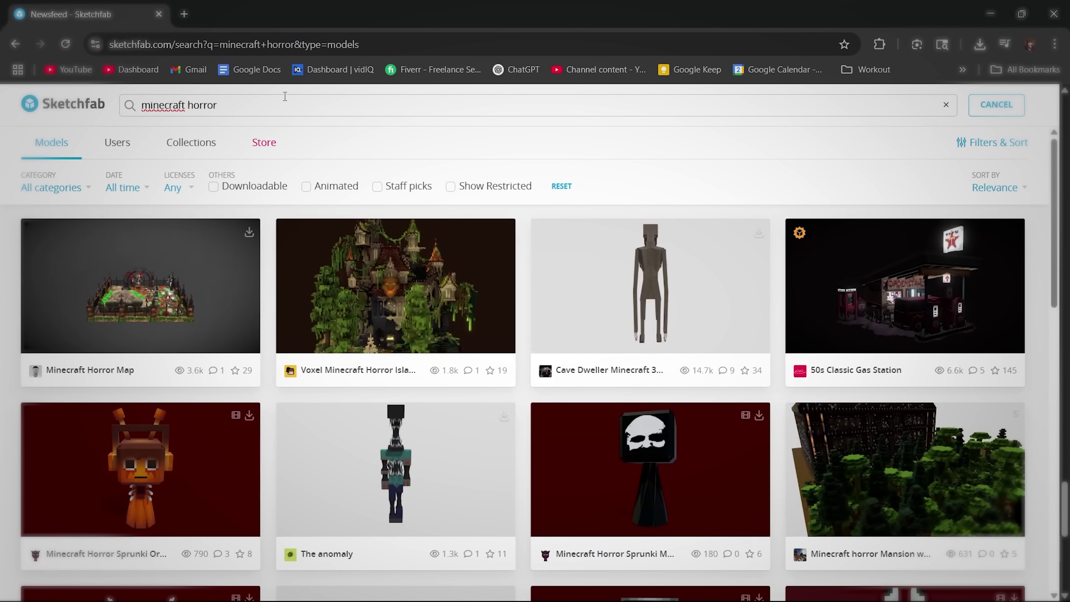
Open the Train Cho Cho Charles in Minecraft ! model and show its download formats.
scroll(342, 301, down, 20)
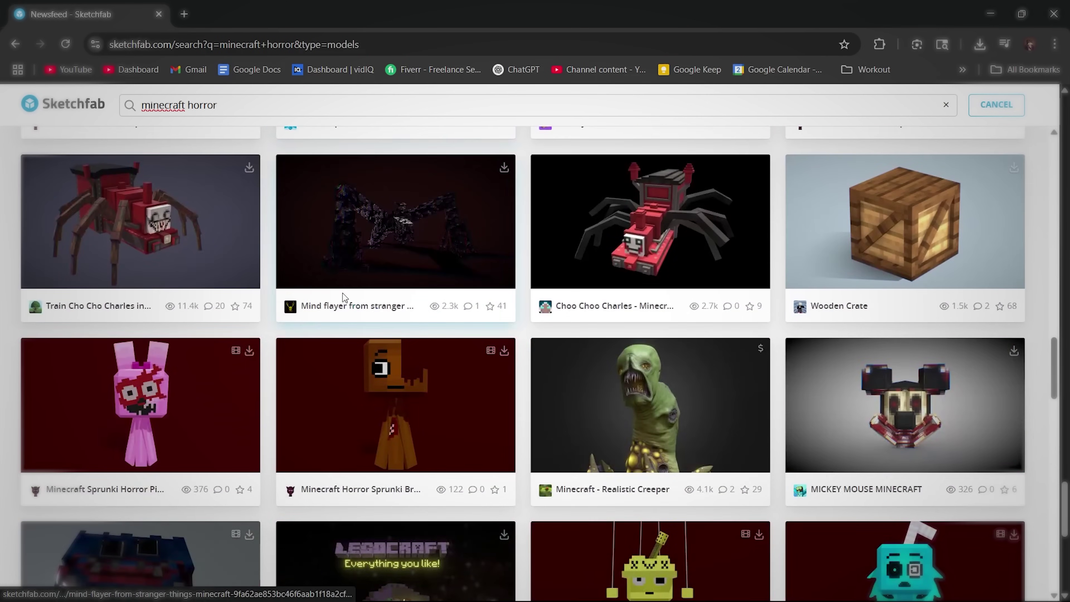
click(185, 250)
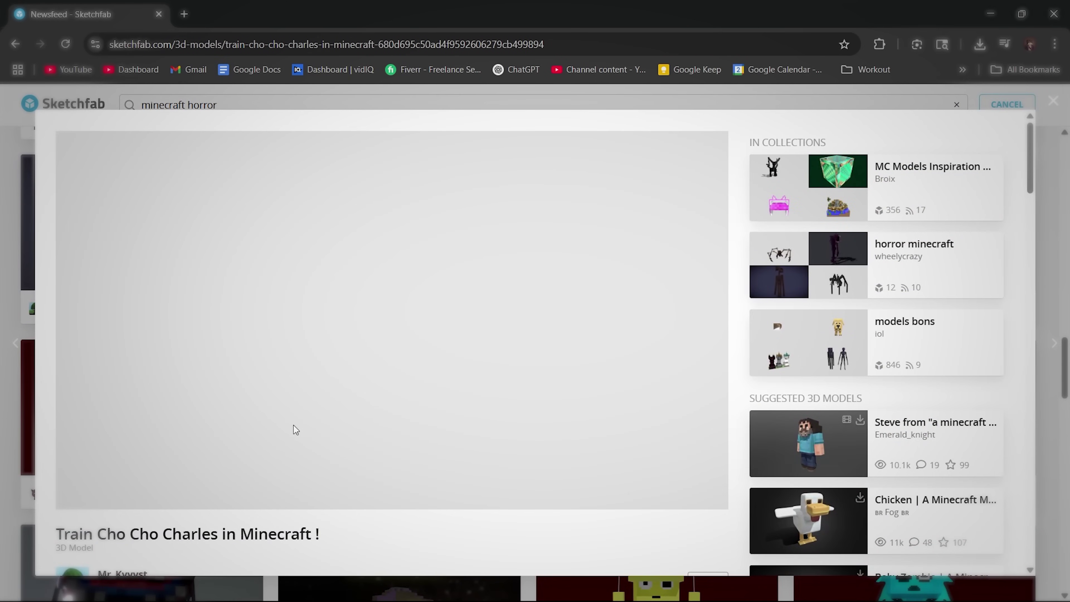
scroll(294, 430, down, 2)
click(106, 554)
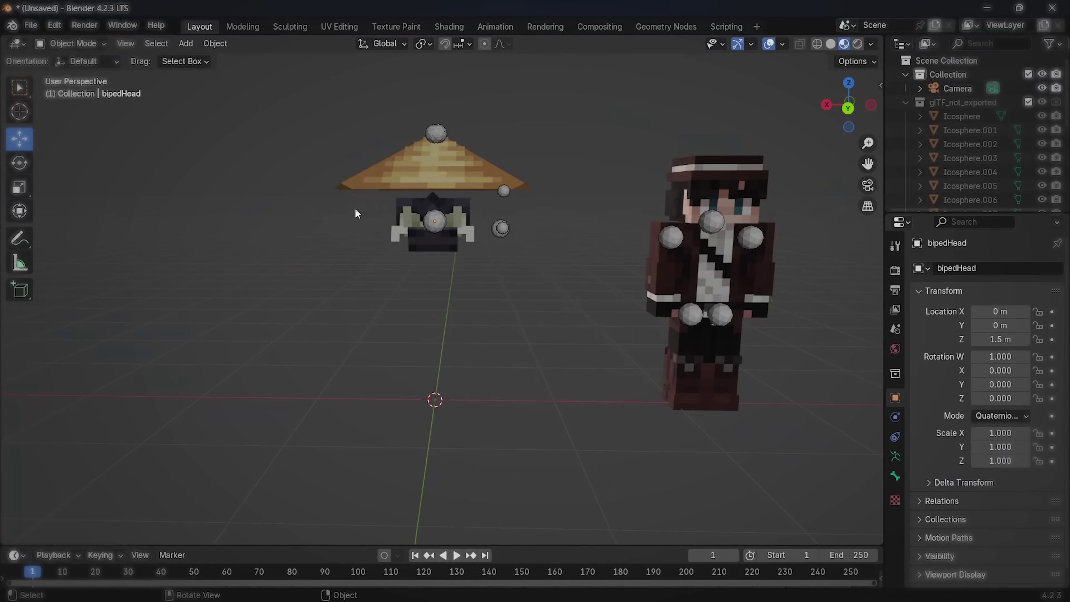
Join the hat parts into one object and move it away from the character.
drag(323, 120, 528, 267)
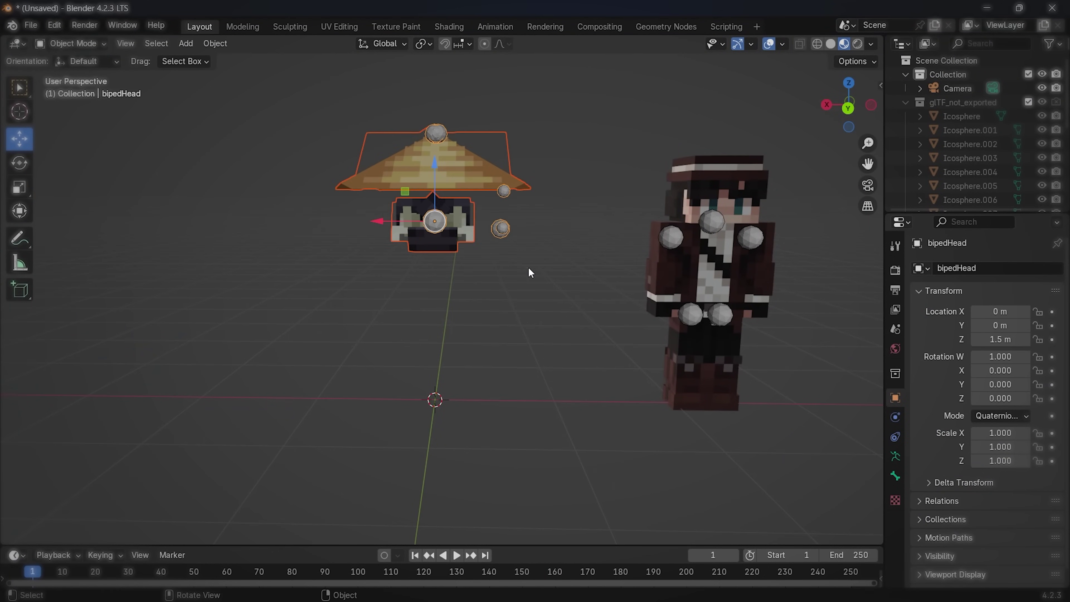
right_click(455, 212)
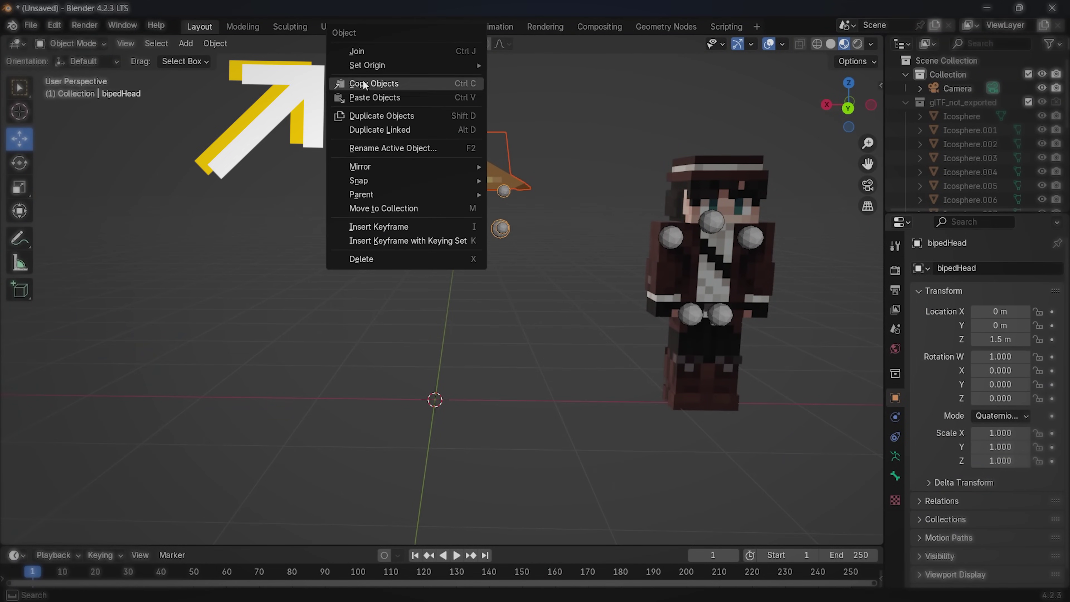
click(359, 51)
click(345, 204)
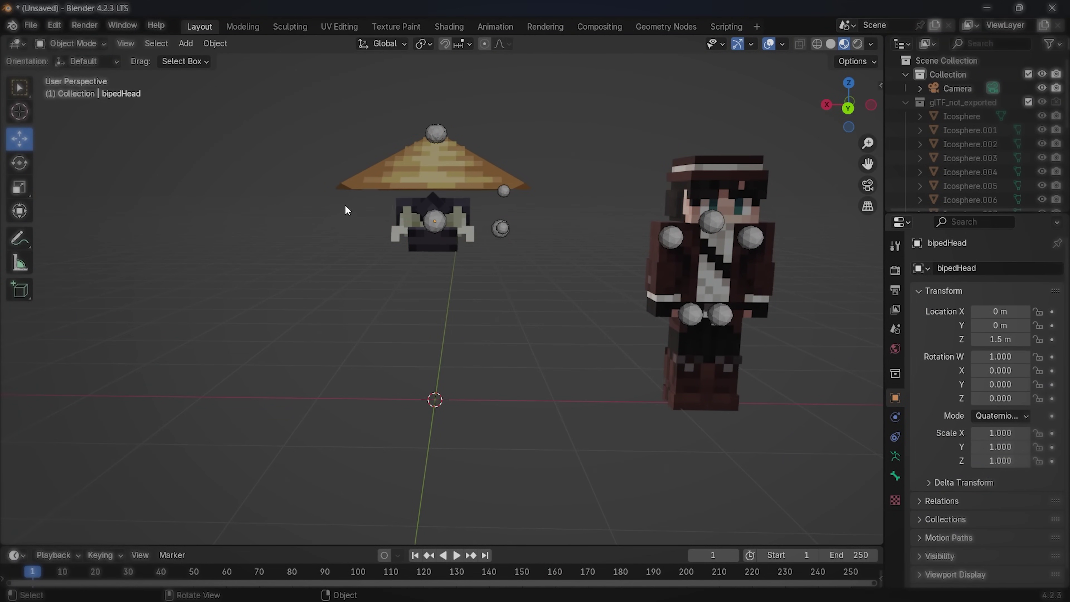
click(389, 225)
drag(390, 224, 486, 225)
drag(373, 164, 522, 361)
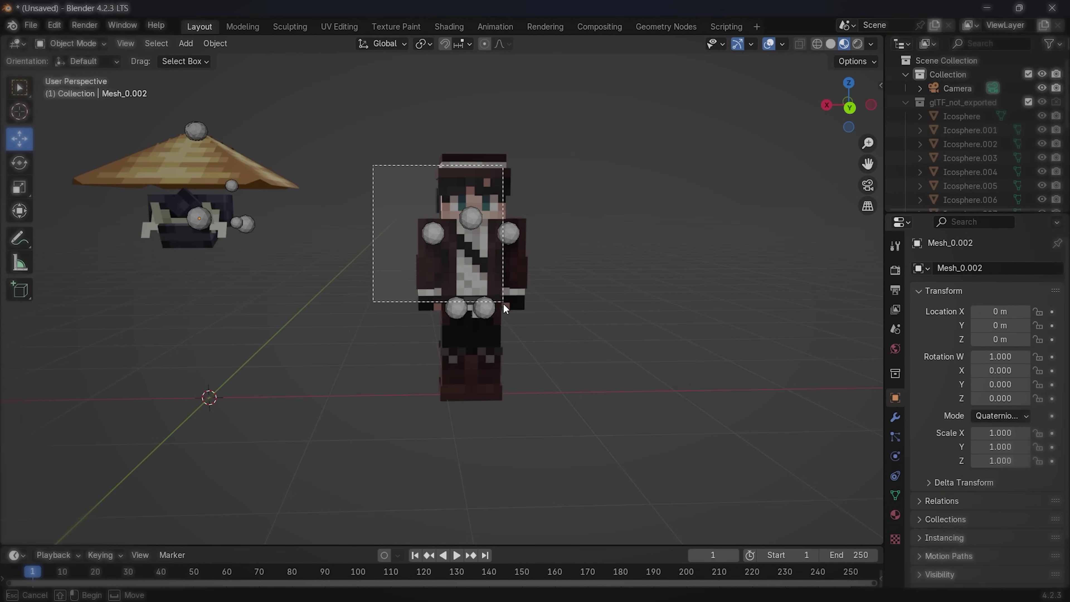
Move the character into a new collection named Proger.
right_click(495, 340)
click(426, 511)
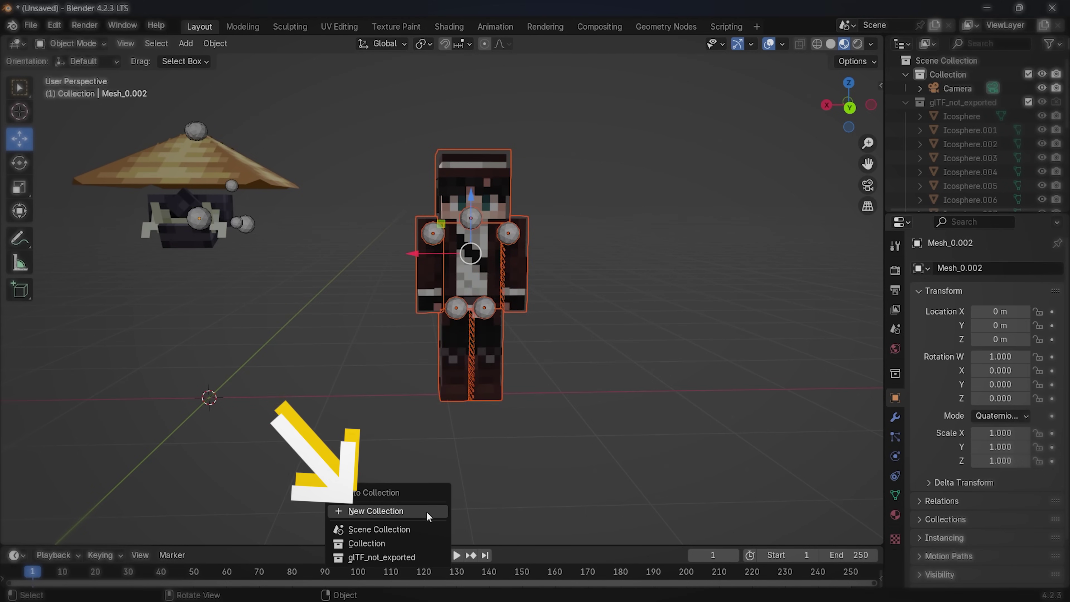
click(369, 510)
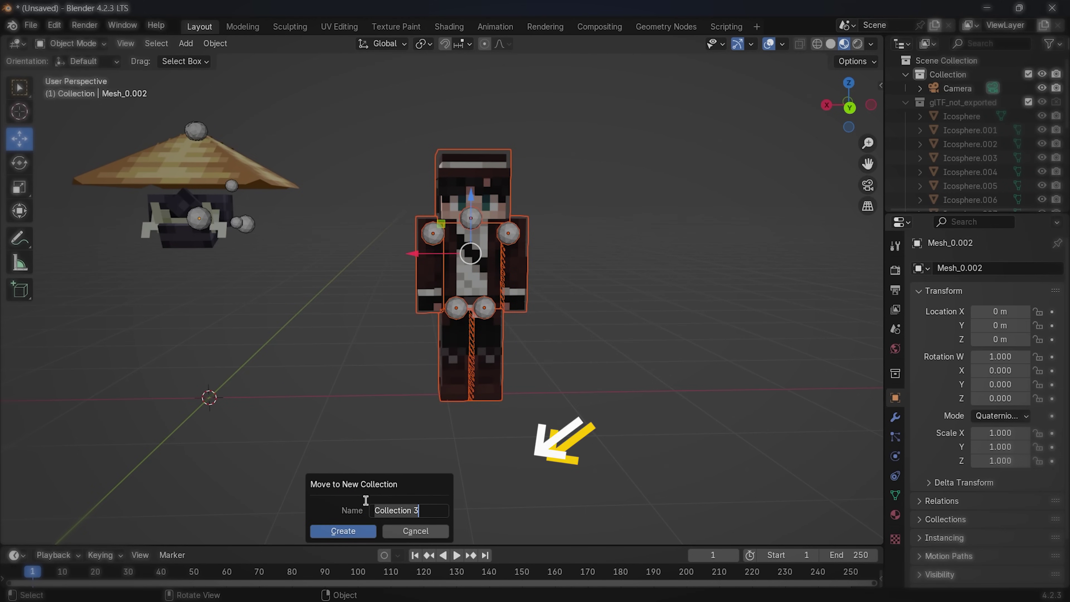
click(419, 508)
text(Proger)
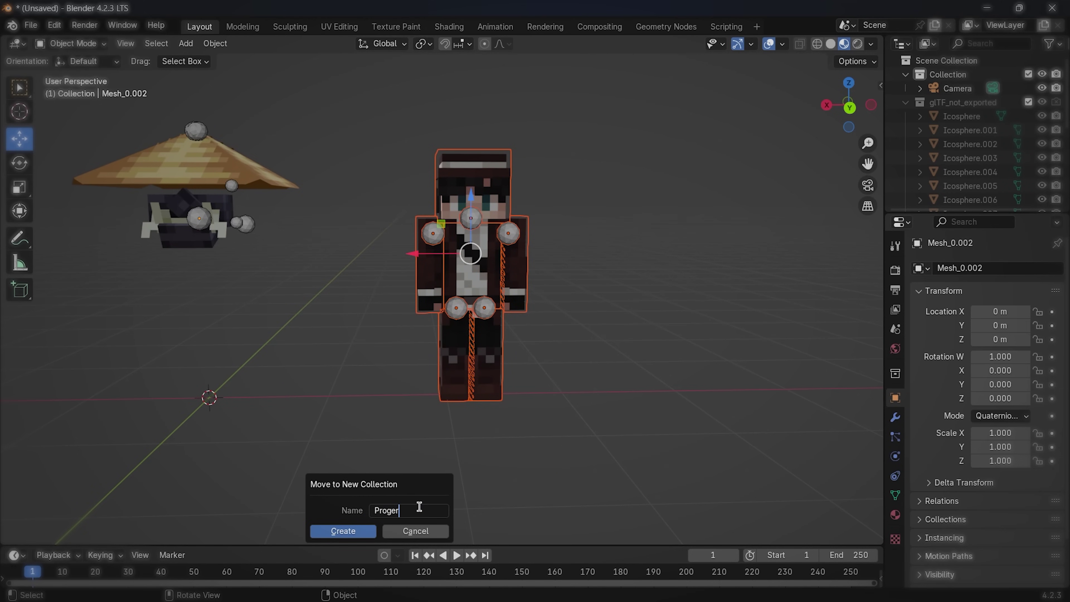
click(340, 528)
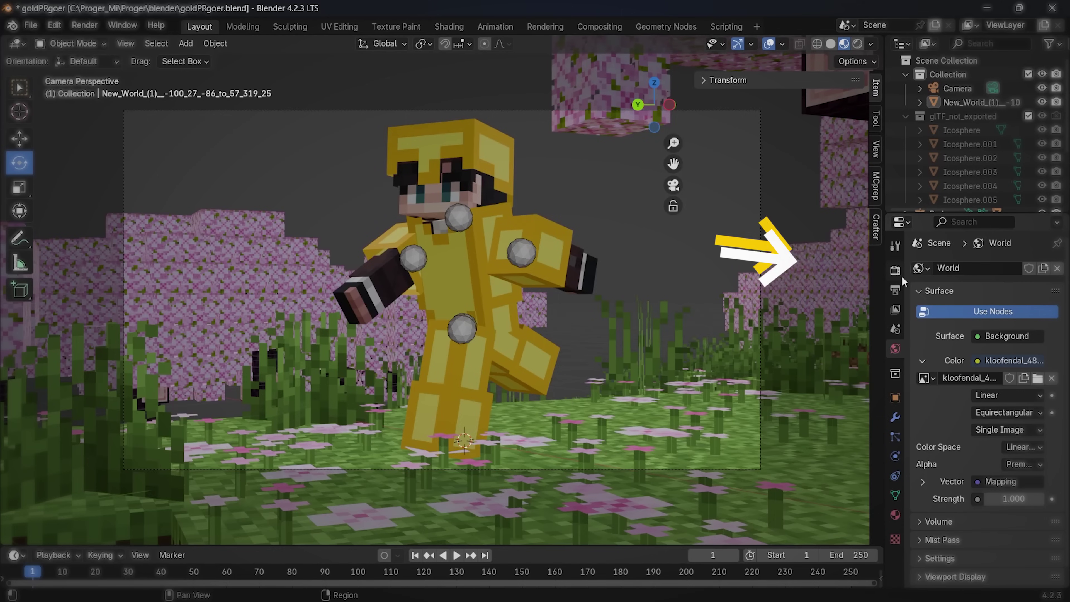
Switch the render engine to Cycles and set Render Max Samples to 900.
click(897, 272)
click(999, 269)
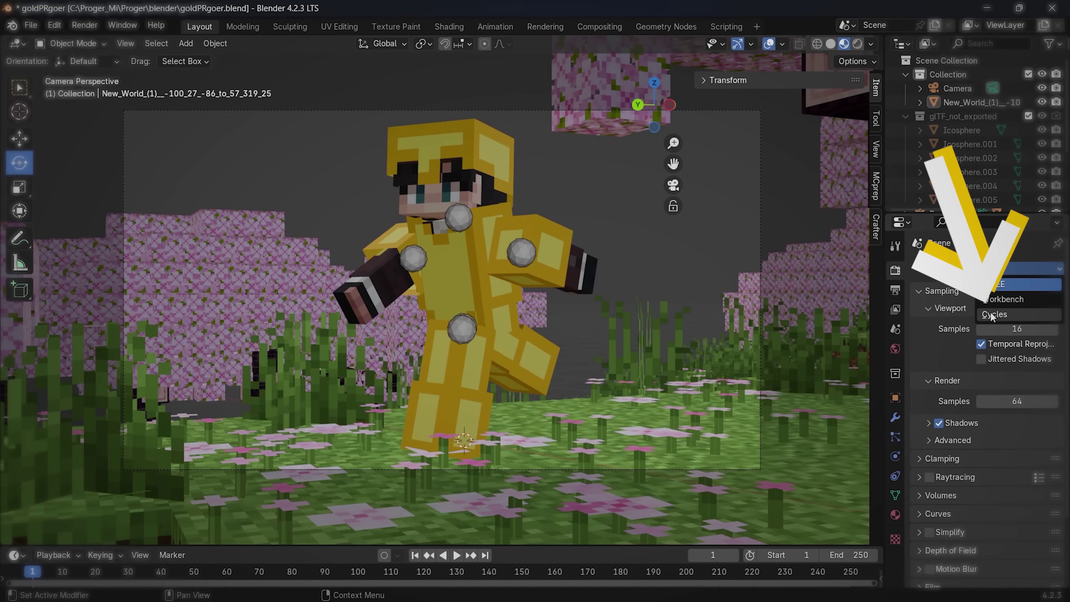
click(982, 317)
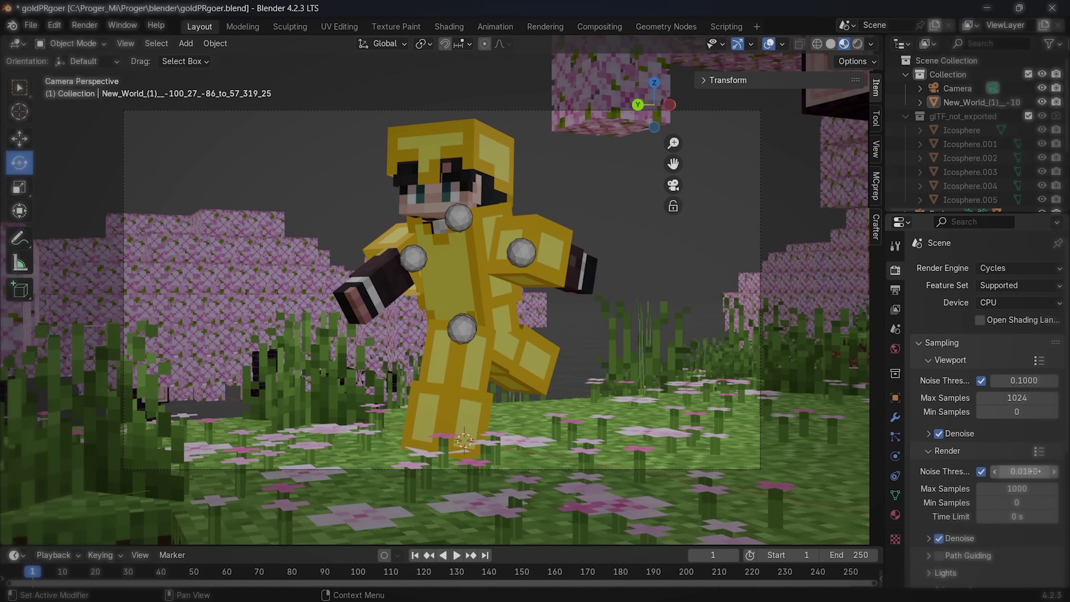
click(1023, 488)
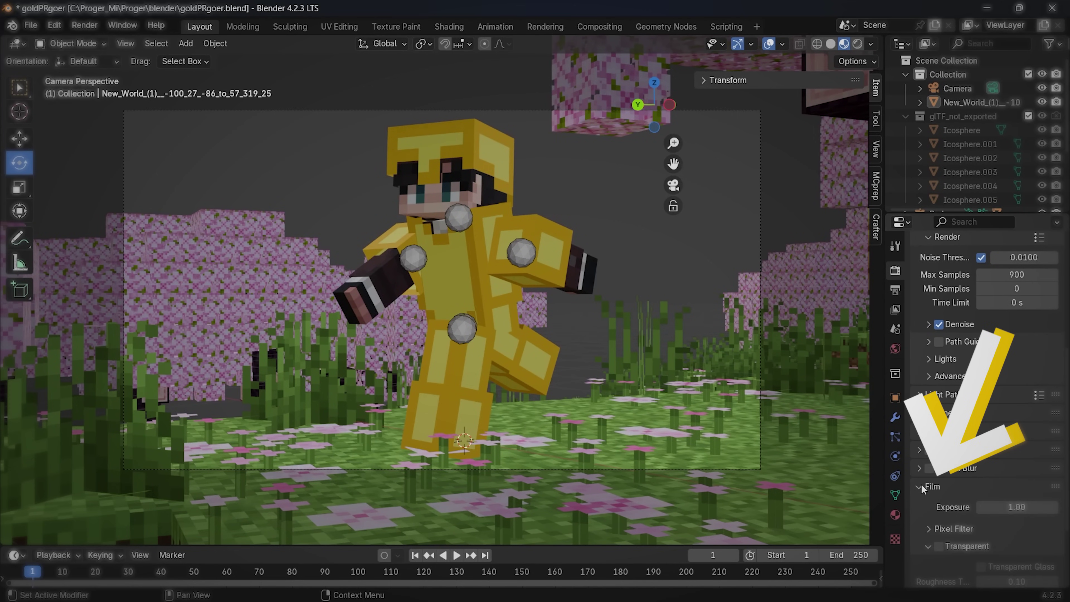
scroll(925, 483, down, 4)
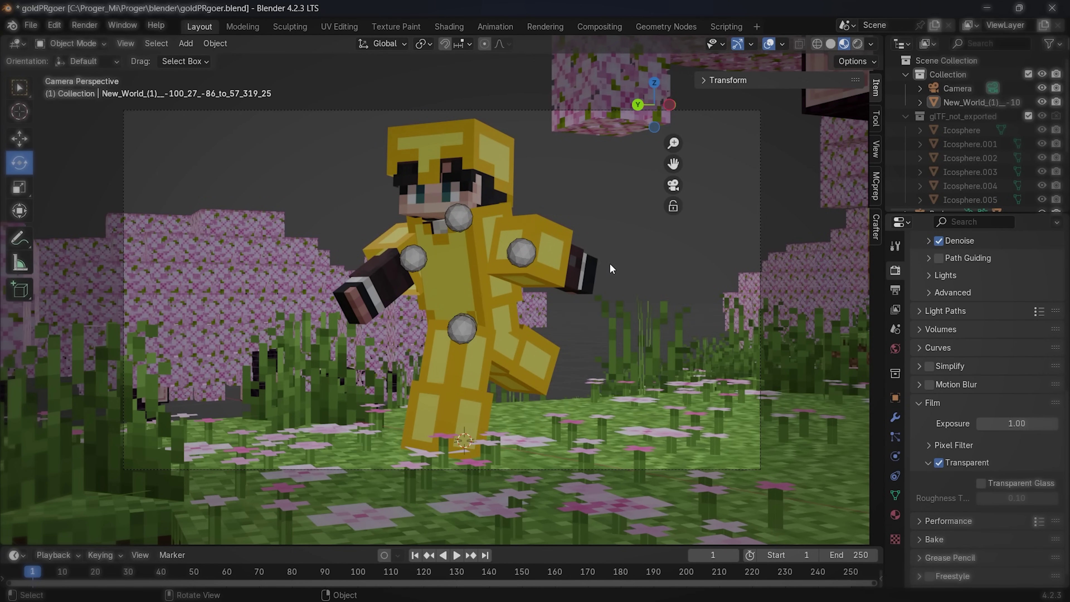
Select the six Body, Head, Arm and Leg parts and move them into a new Proger collection.
click(907, 115)
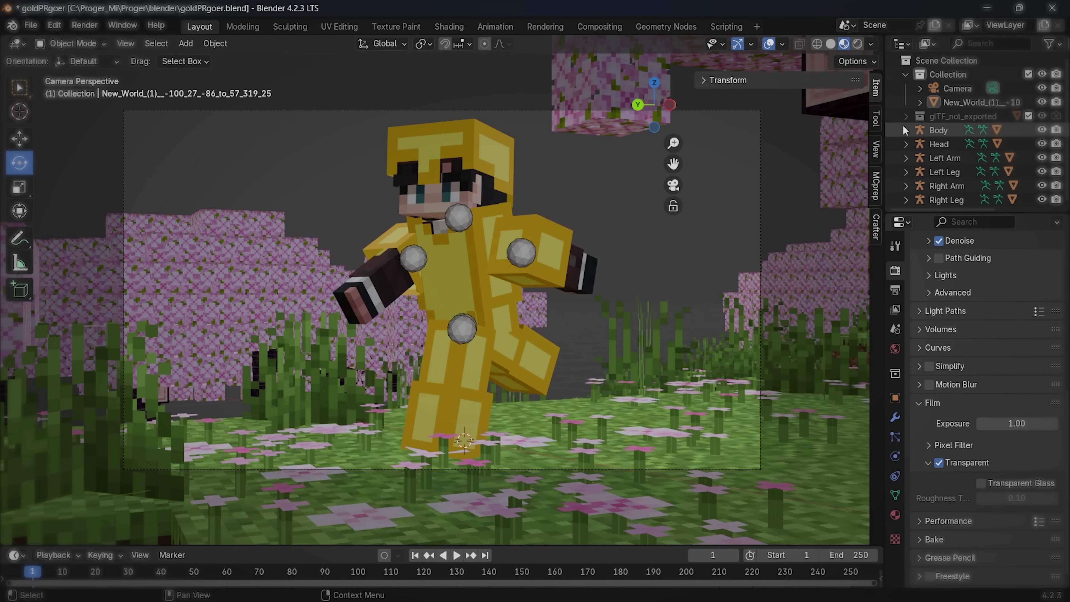
middle_drag(303, 151, 321, 140)
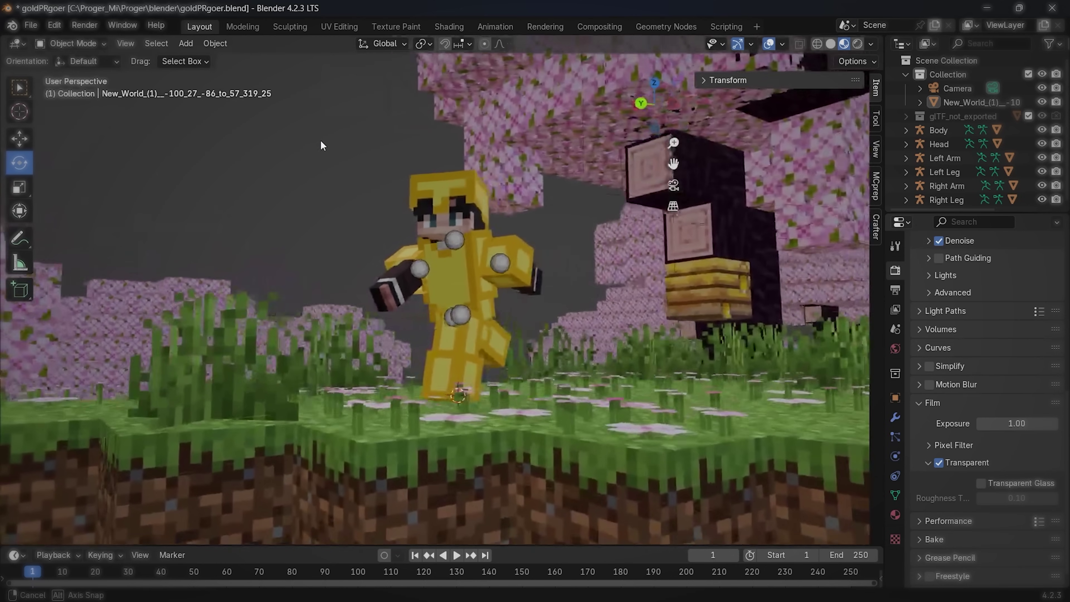
drag(338, 149, 514, 394)
middle_drag(514, 395, 332, 396)
right_click(333, 396)
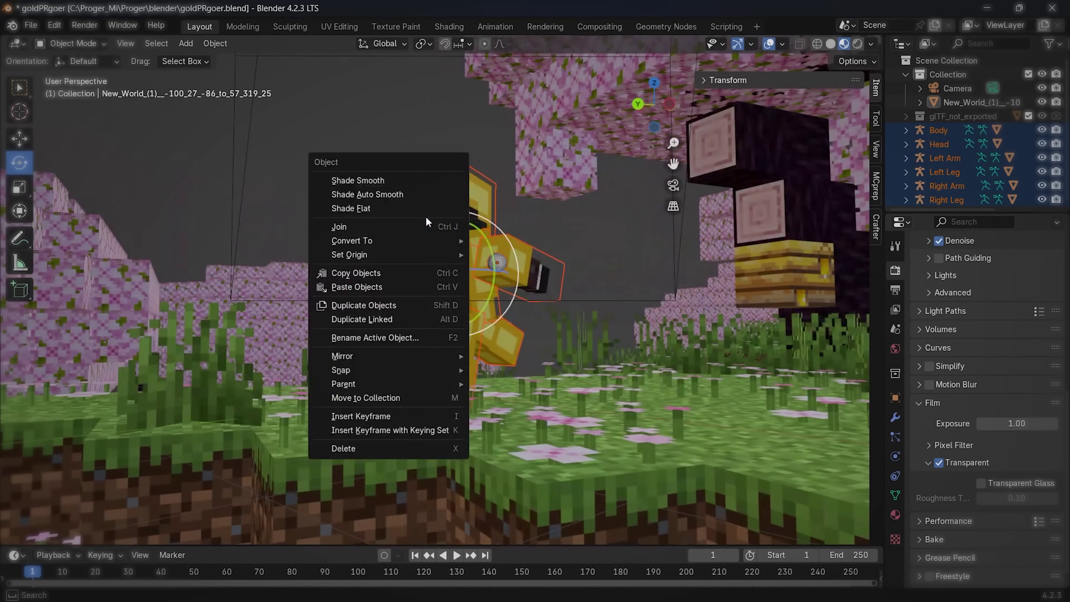
click(333, 396)
click(337, 391)
click(333, 424)
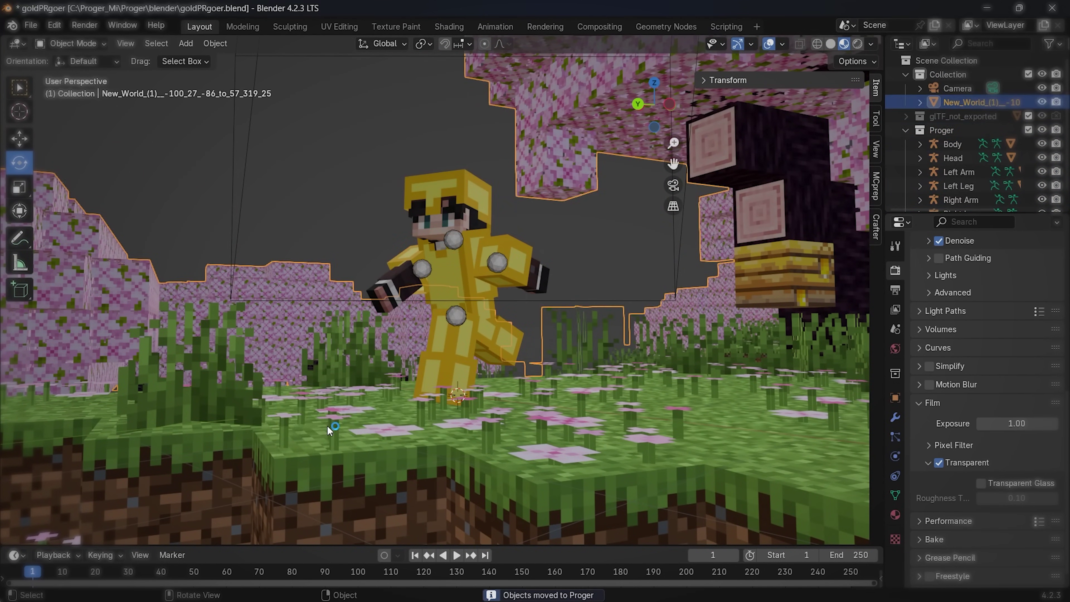
Hide the Proger collection in the viewport and render a test frame.
click(920, 130)
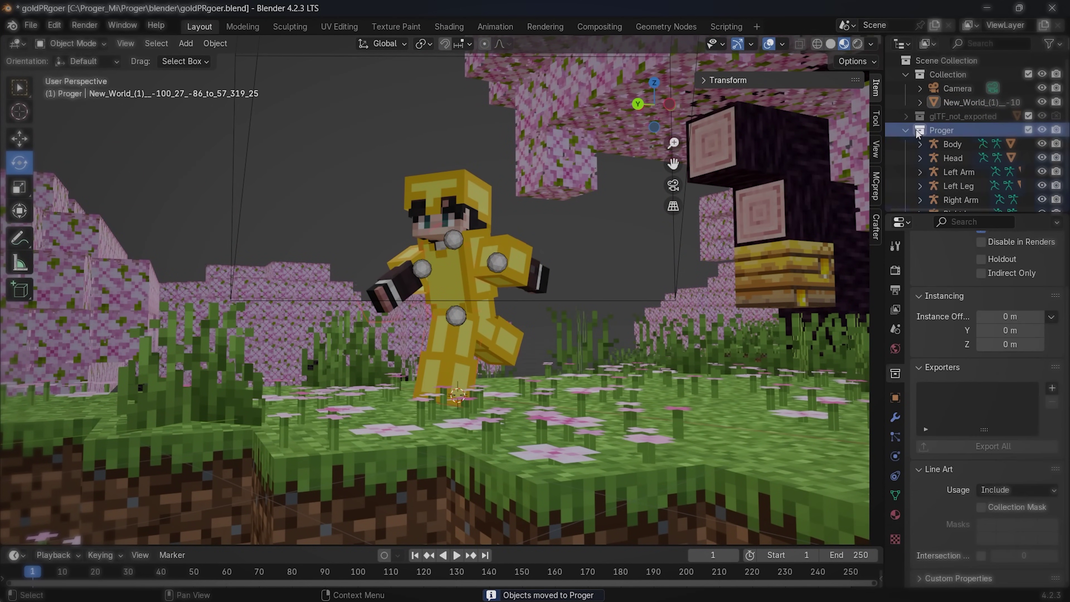
click(1044, 130)
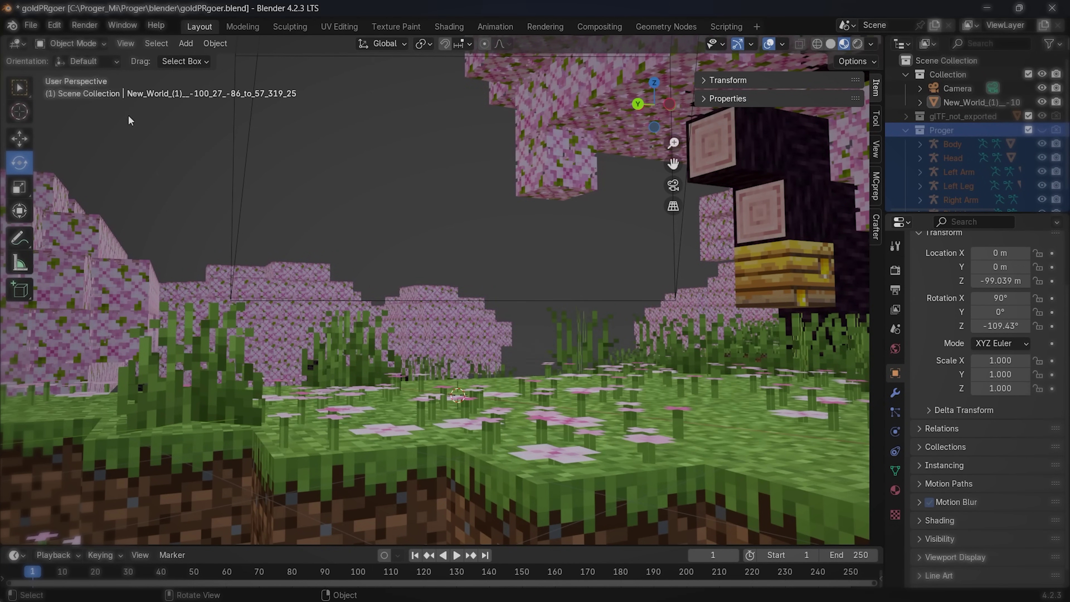
click(85, 25)
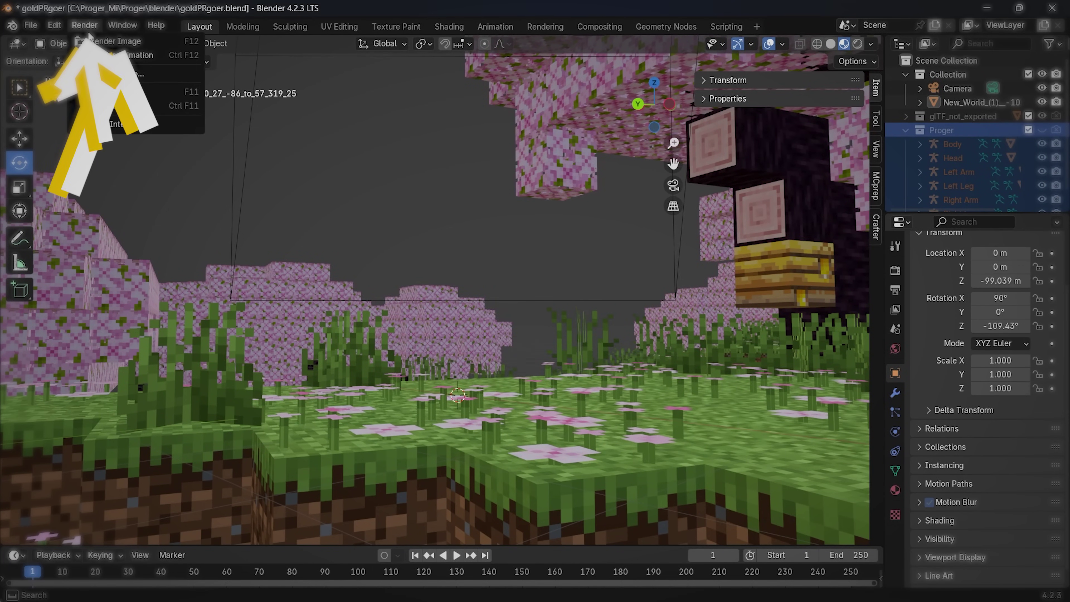
click(102, 39)
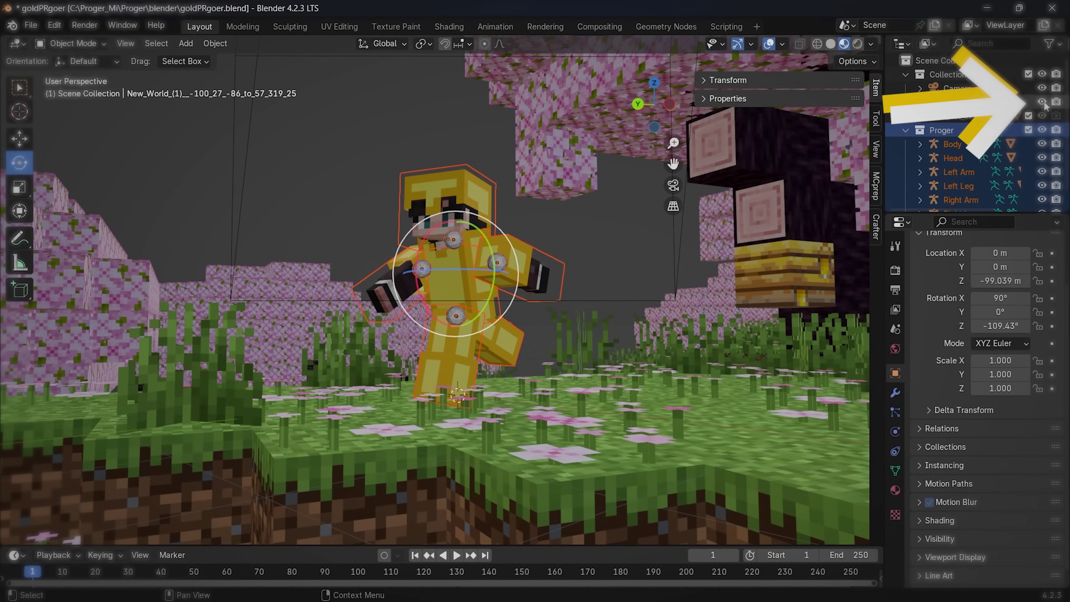
Hide the Minecraft world, render the character alone, and close the render window.
click(1057, 102)
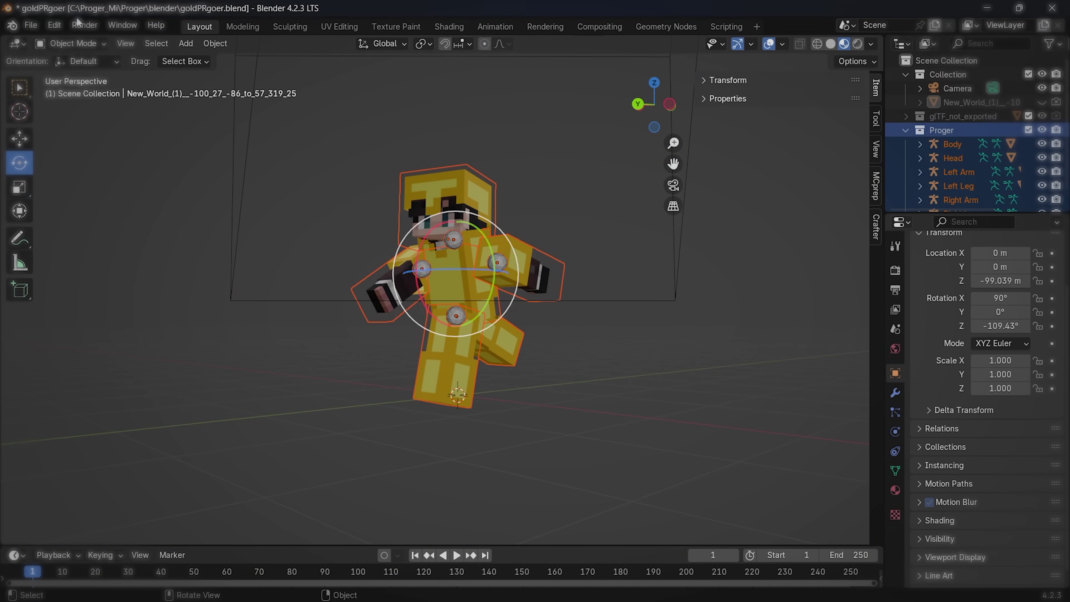
click(83, 25)
click(97, 42)
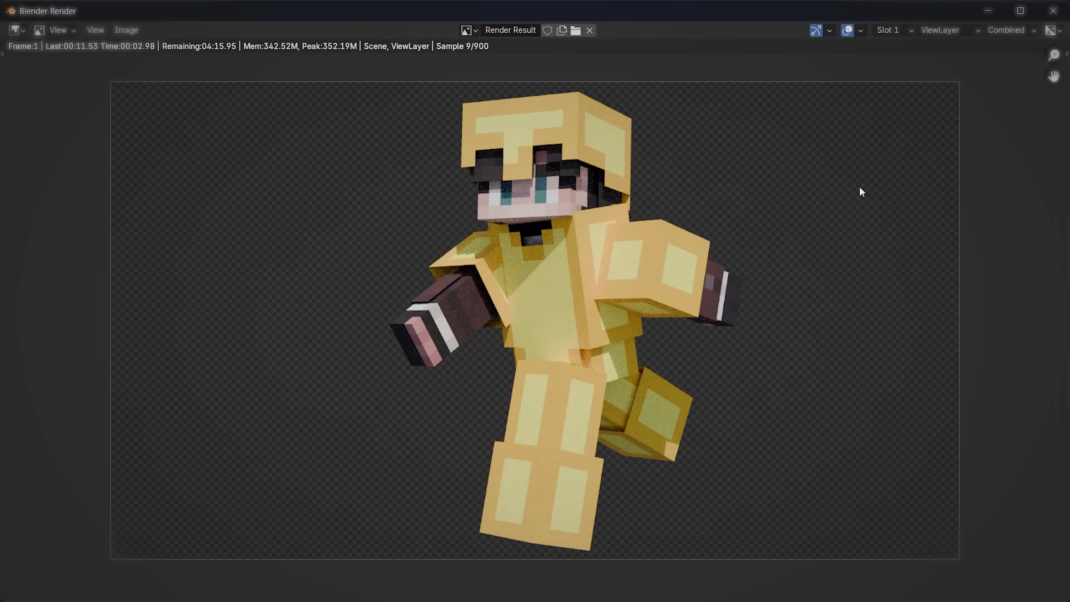
click(1054, 10)
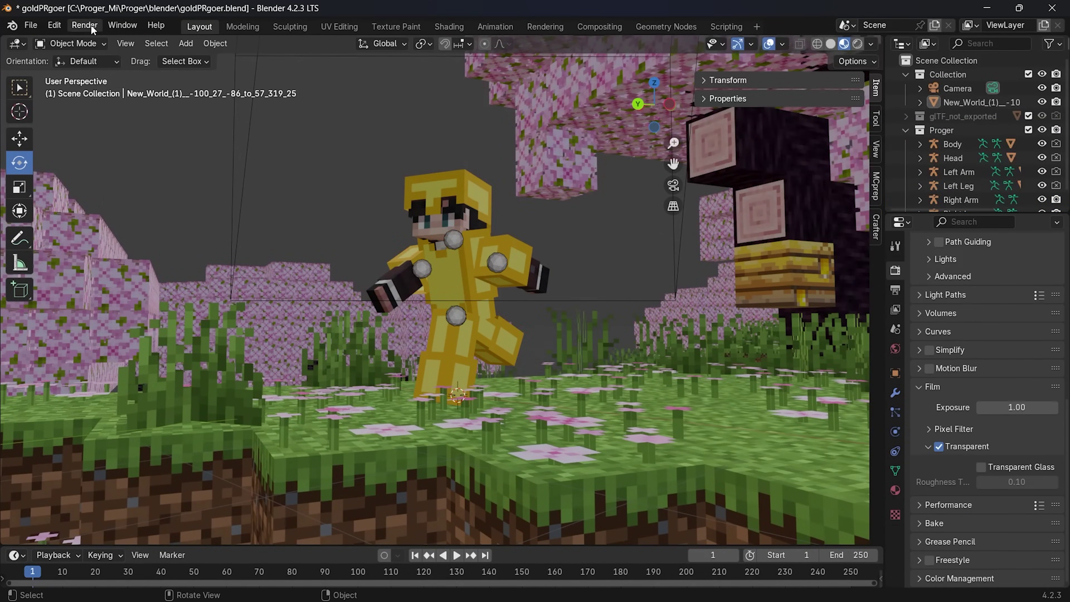
Render the cherry-blossom scene in Cycles, fit the result to the window, and open Save As (PNG RGBA).
click(86, 25)
click(100, 40)
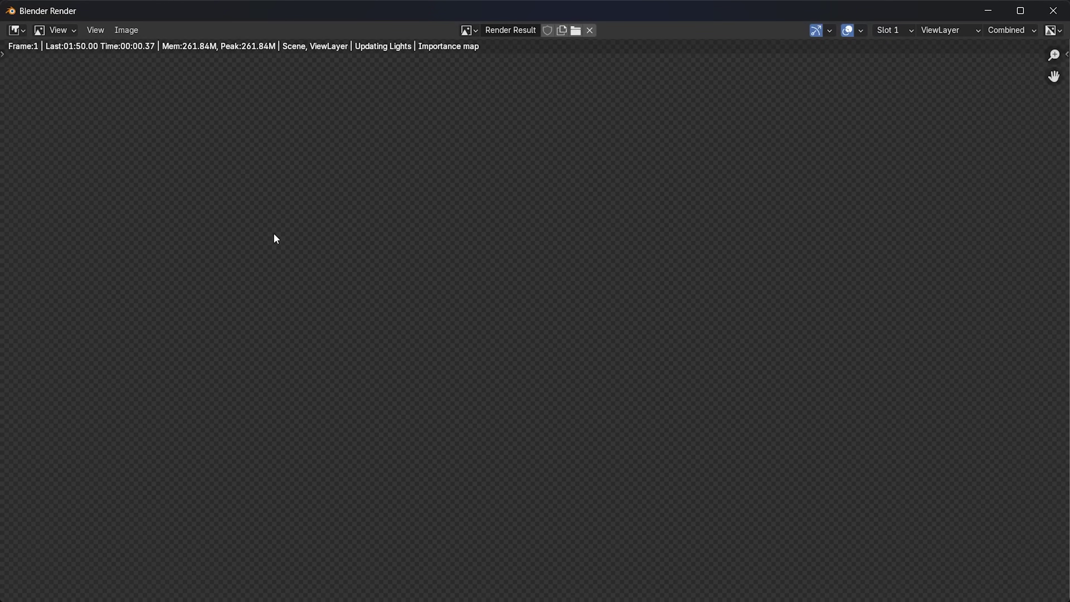
key(Home)
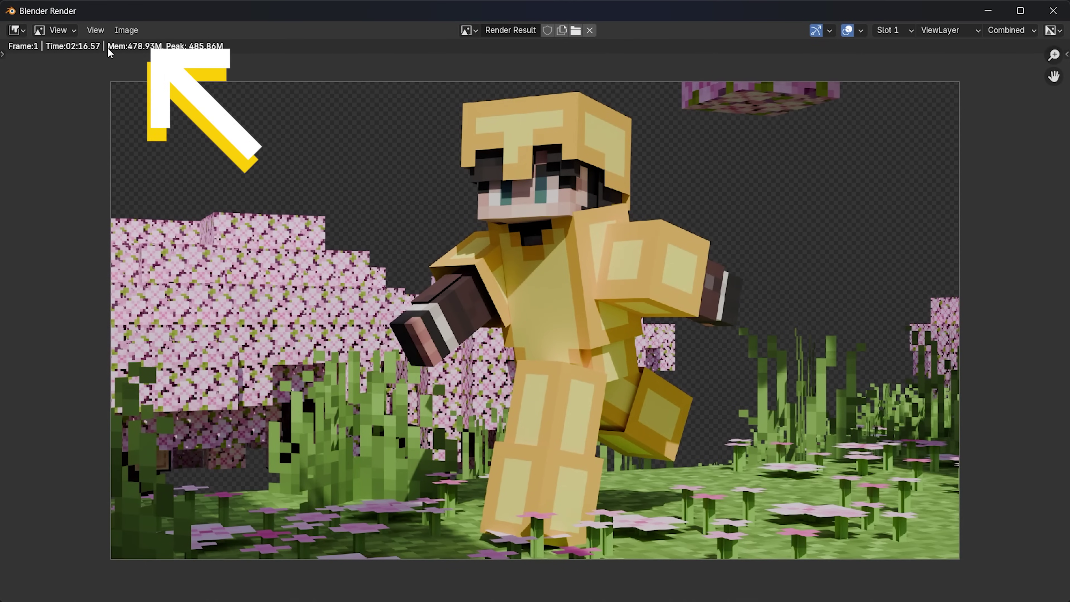
click(127, 30)
click(139, 157)
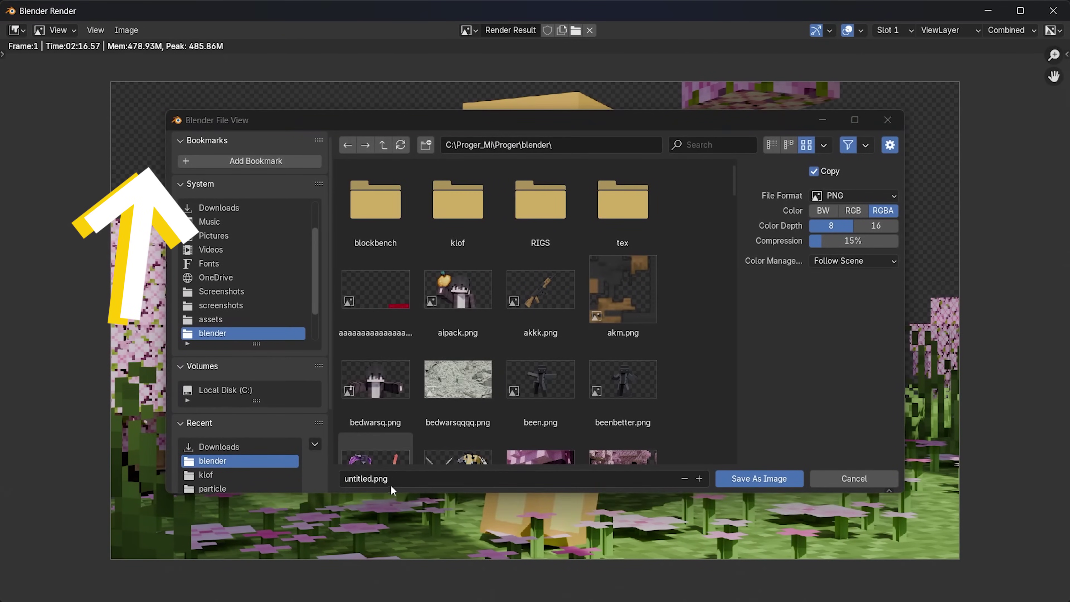